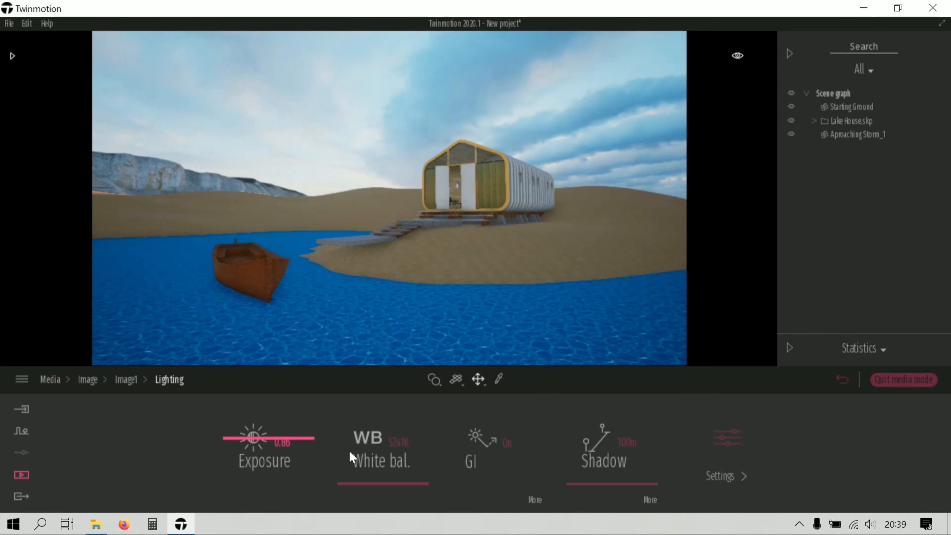
- Adjust the ambient light level in Image1's lighting settings and turn on Parallelism for its camera
left_click(718, 445)
mouse_move(616, 455)
left_mouse_down()
mouse_move(610, 442)
mouse_move(607, 449)
left_mouse_up()
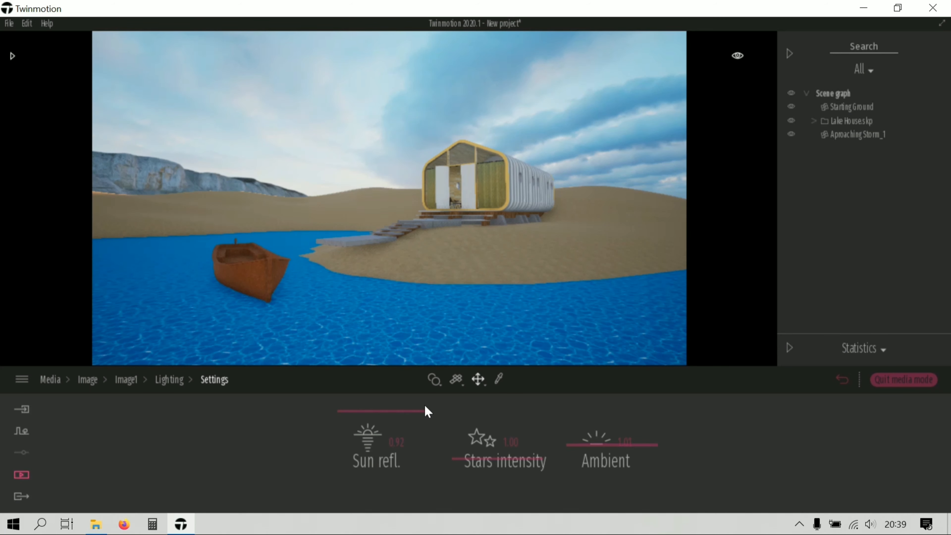
left_click(169, 380)
left_click(126, 380)
left_click(611, 439)
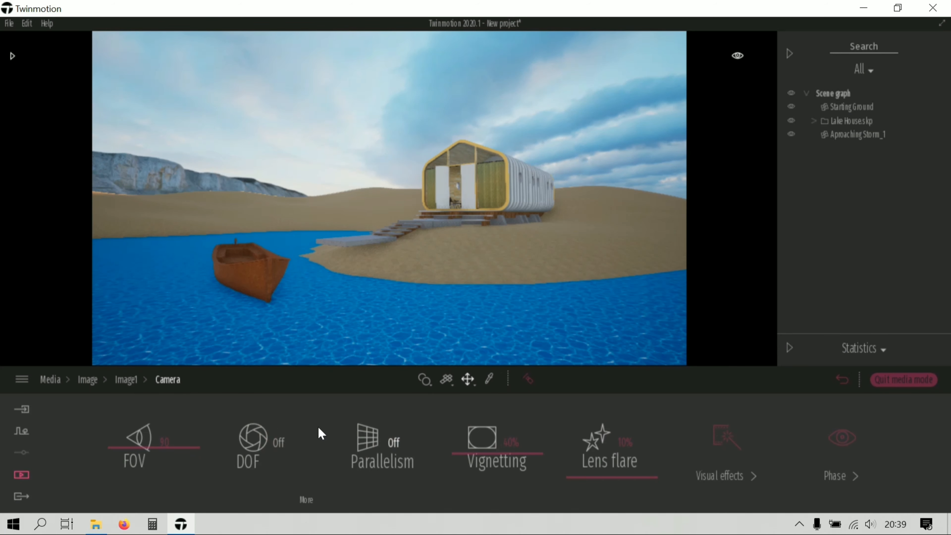
left_click(389, 444)
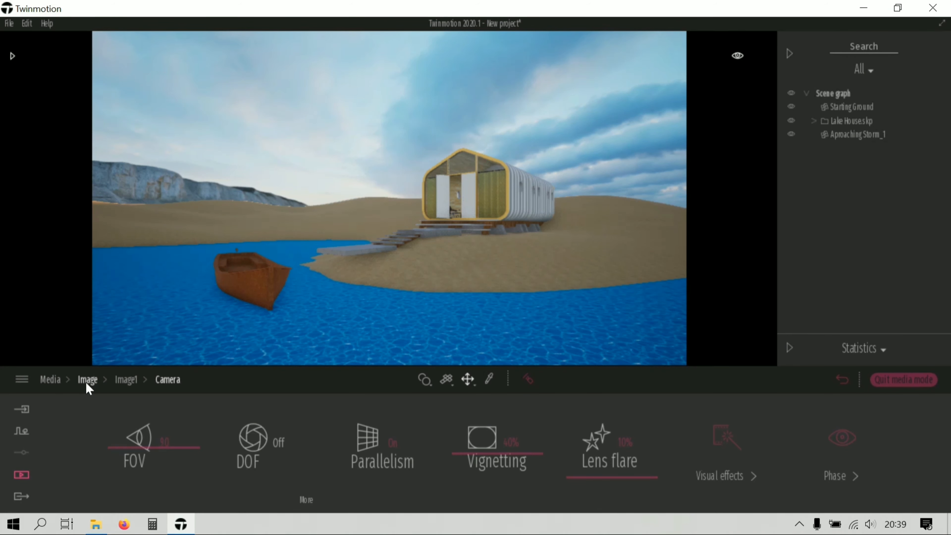
- Quit media mode and apply the Grass 1 material from the Nature ground materials to the sandy terrain
left_click(902, 382)
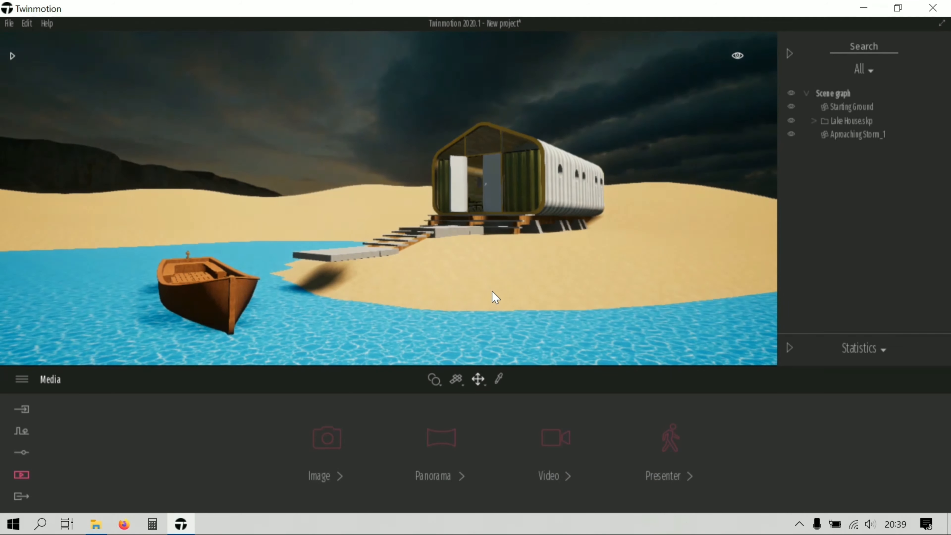
left_click(13, 56)
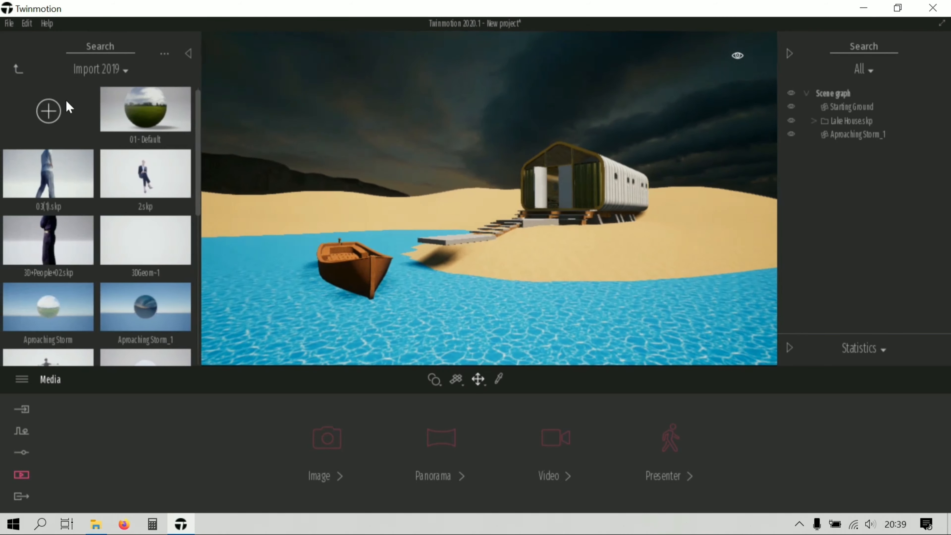
left_click(17, 70)
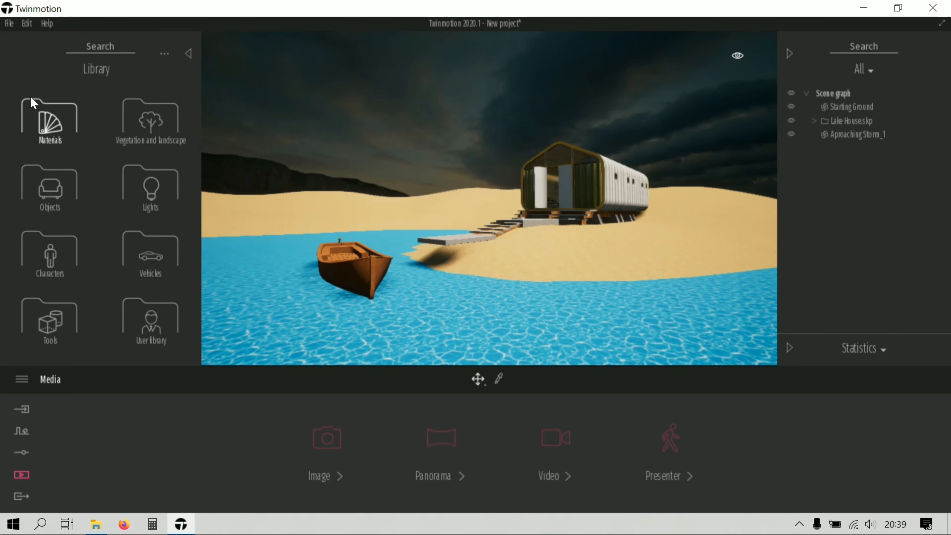
left_click(52, 131)
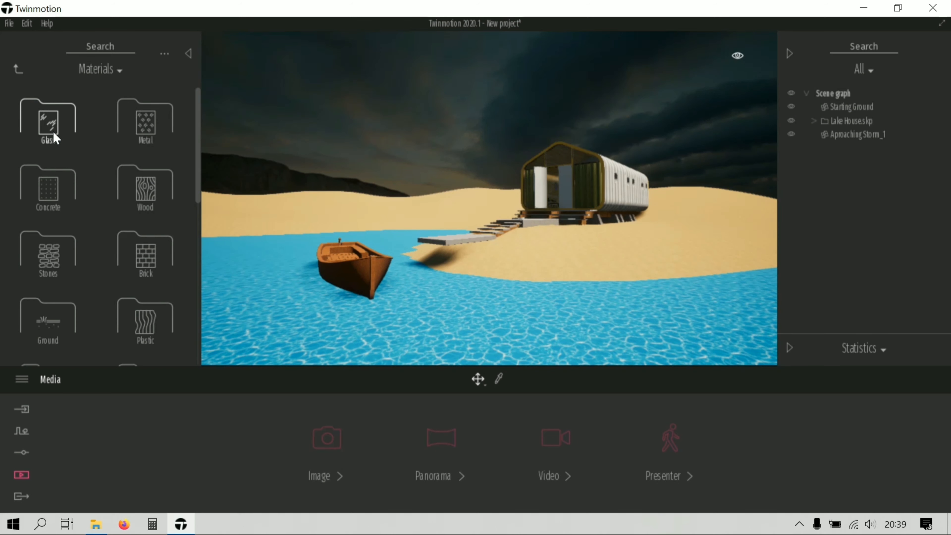
left_click(68, 330)
left_click(136, 127)
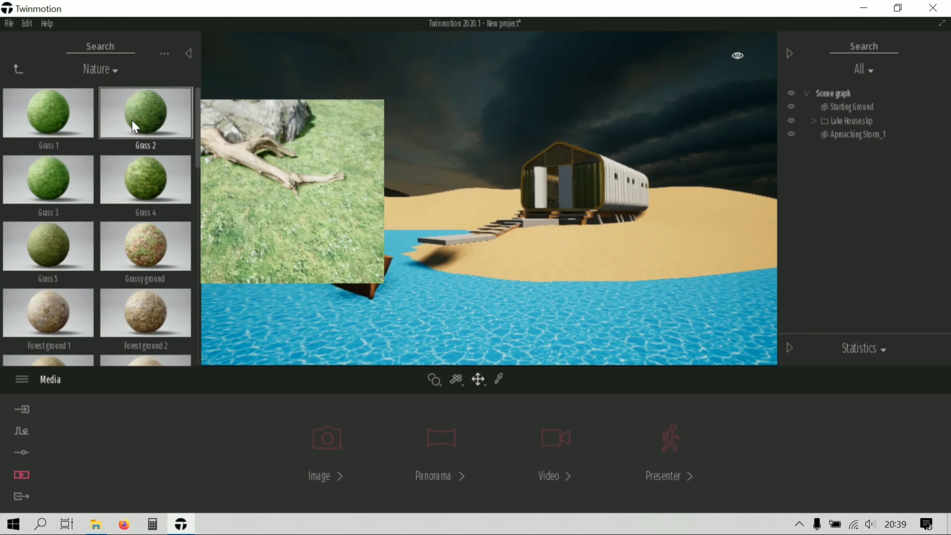
left_click_drag(137, 126, 391, 220)
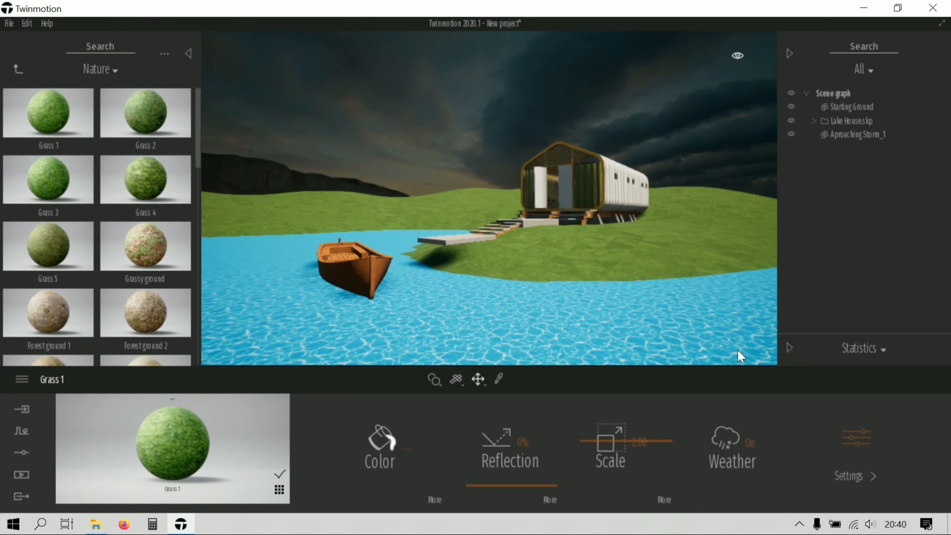
- Try the Redcedar 01 A wood material on the boat and check it up close
left_click(18, 67)
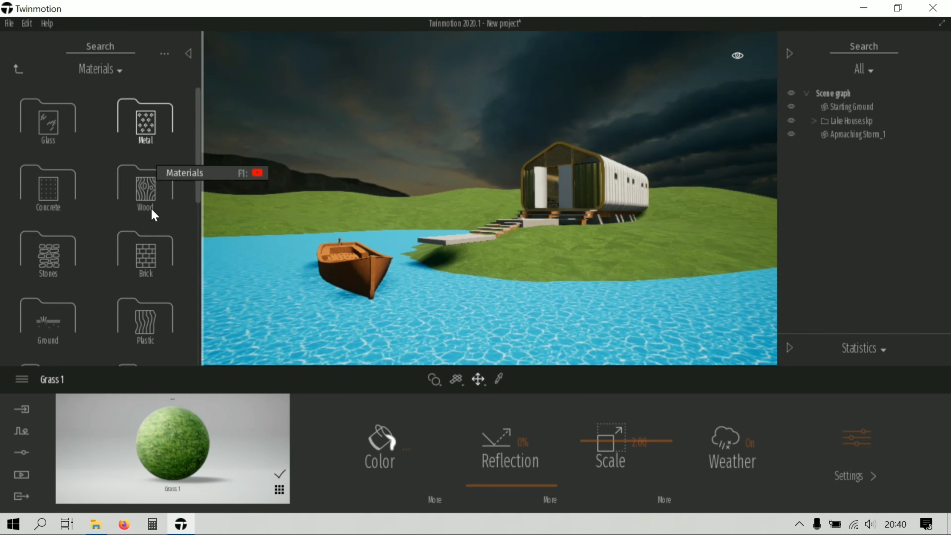
left_click(148, 194)
scroll(74, 163, "down", 1)
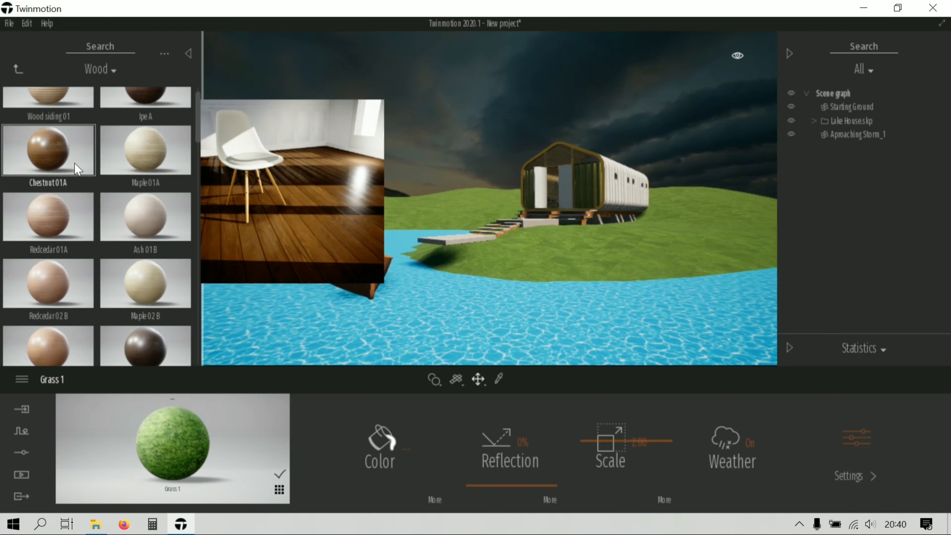
mouse_move(150, 166)
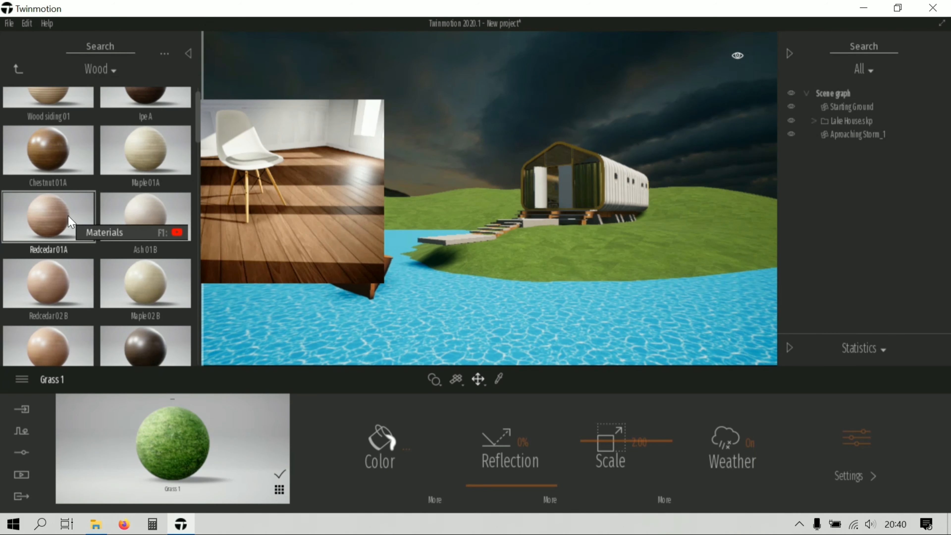
left_click_drag(68, 216, 356, 279)
scroll(358, 282, "up", 3)
scroll(358, 282, "down", 3)
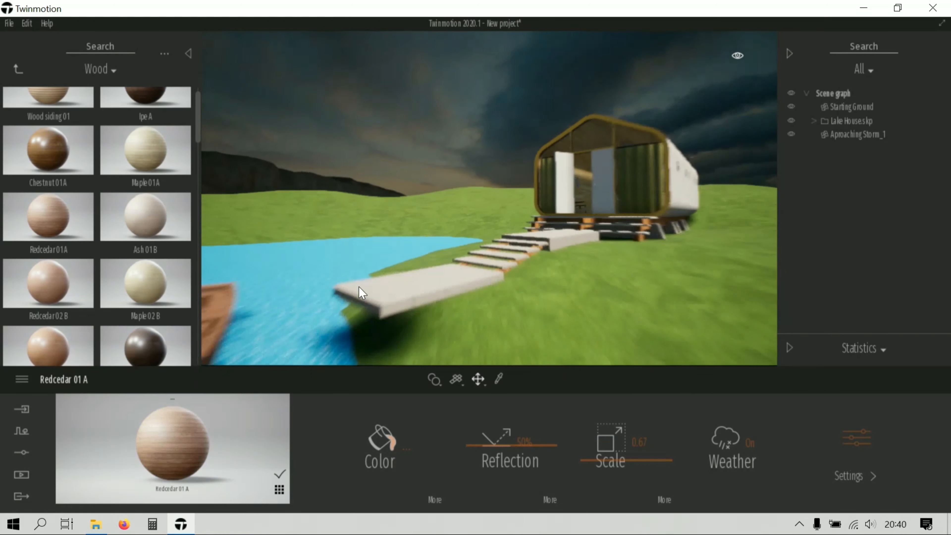
mouse_move(358, 282)
middle_mouse_down()
mouse_move(362, 261)
mouse_move(364, 281)
middle_mouse_up()
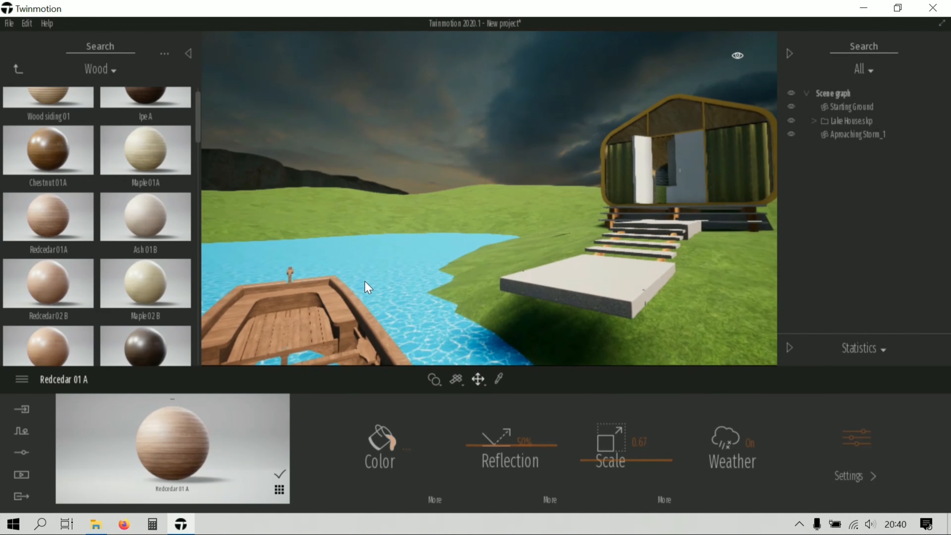
scroll(365, 281, "down", 6)
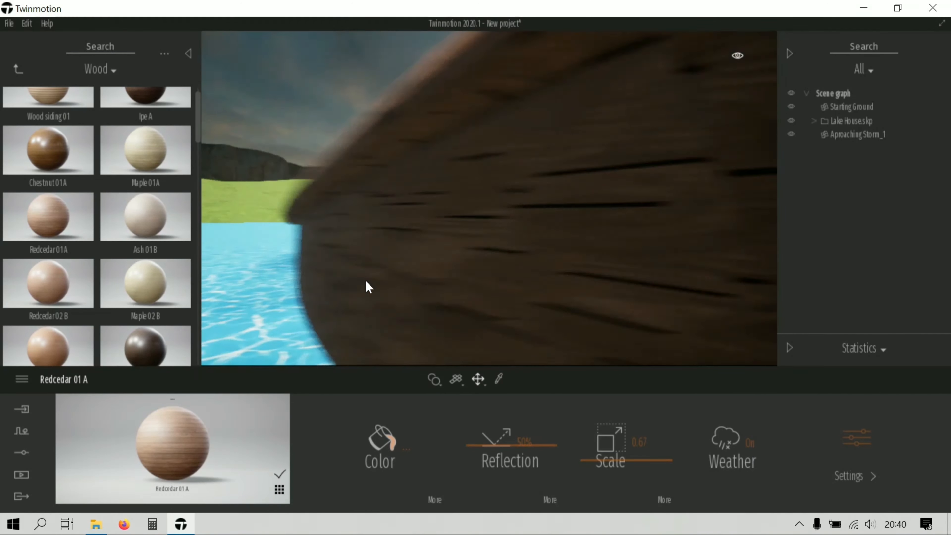
middle_click_drag(366, 280, 490, 280, "shift")
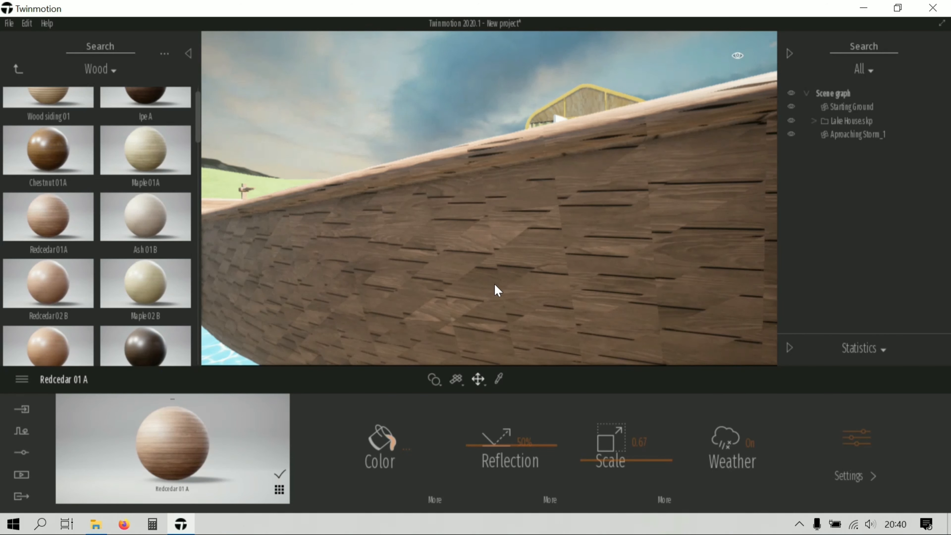
- Try the Ash 01 B and Chestnut 01 A wood materials on the boat
left_click_drag(150, 212, 605, 233)
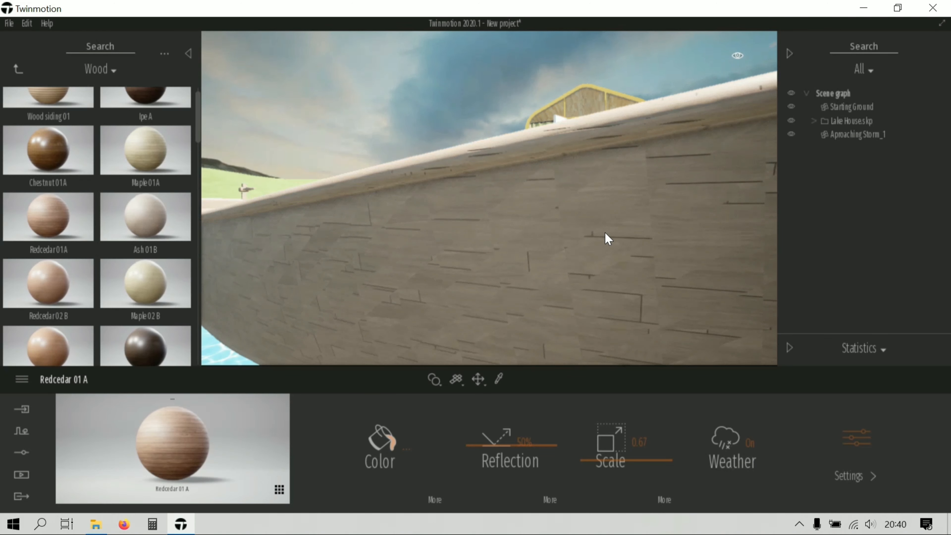
scroll(600, 236, "down", 2)
scroll(586, 245, "up", 3)
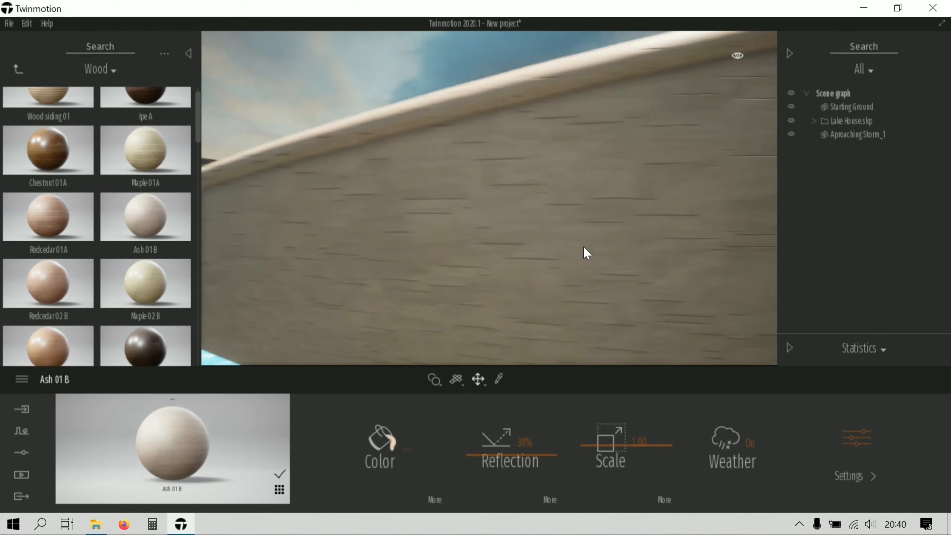
scroll(586, 253, "up", 2)
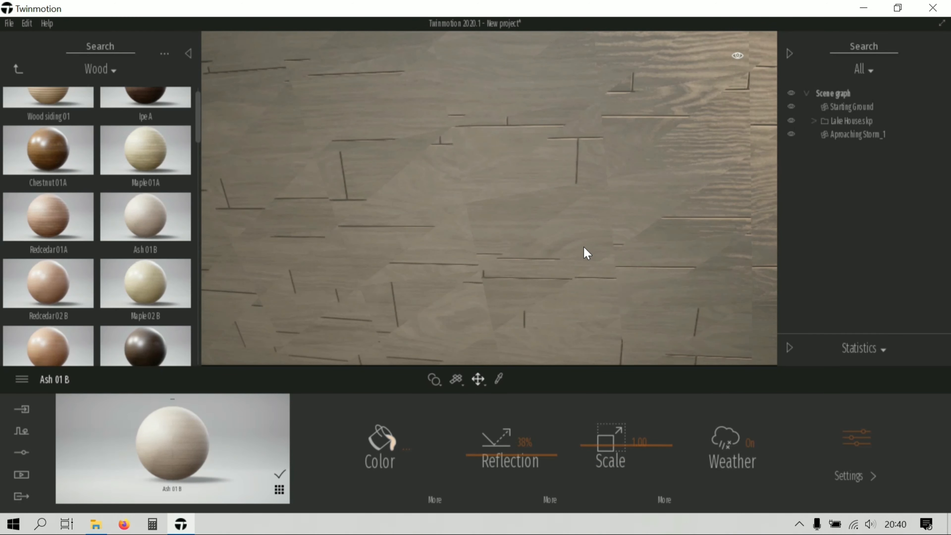
scroll(584, 249, "down", 5)
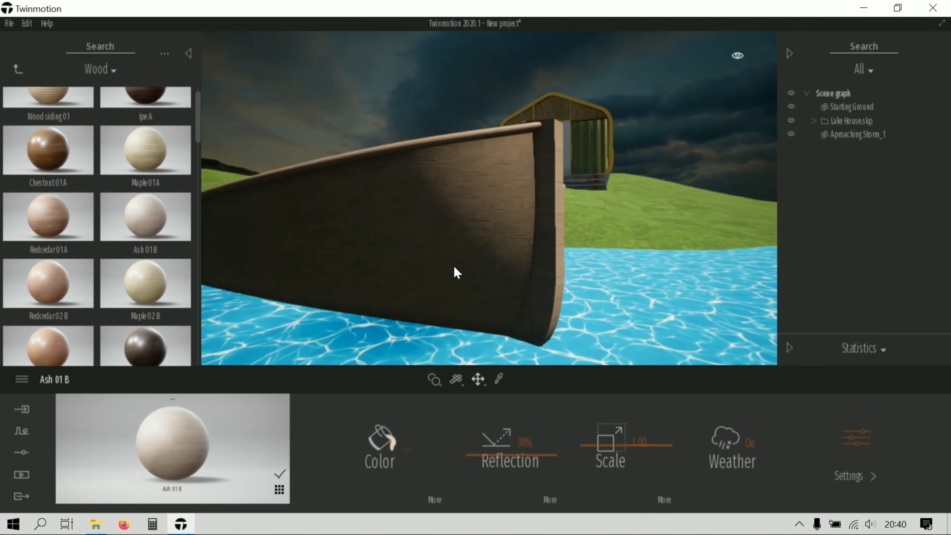
right_click_drag(452, 265, 405, 274)
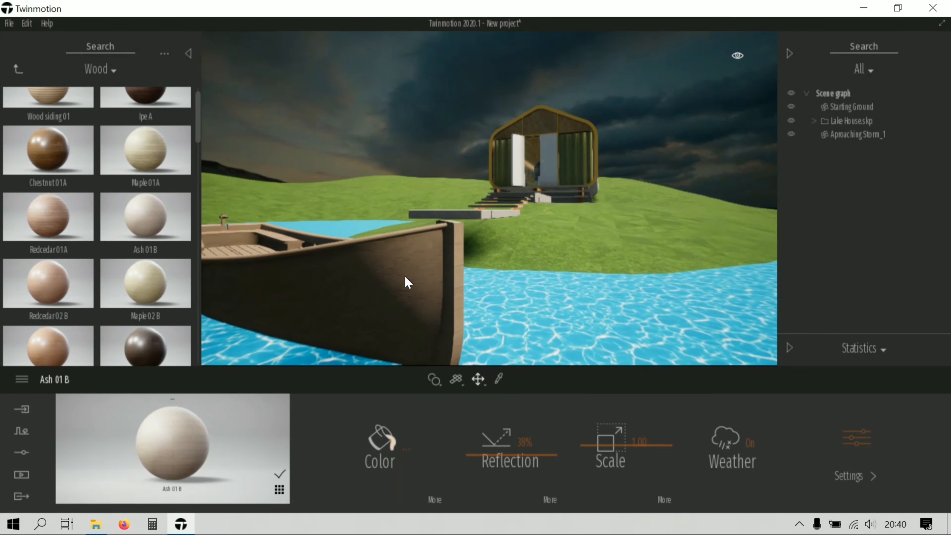
left_click_drag(52, 153, 350, 308)
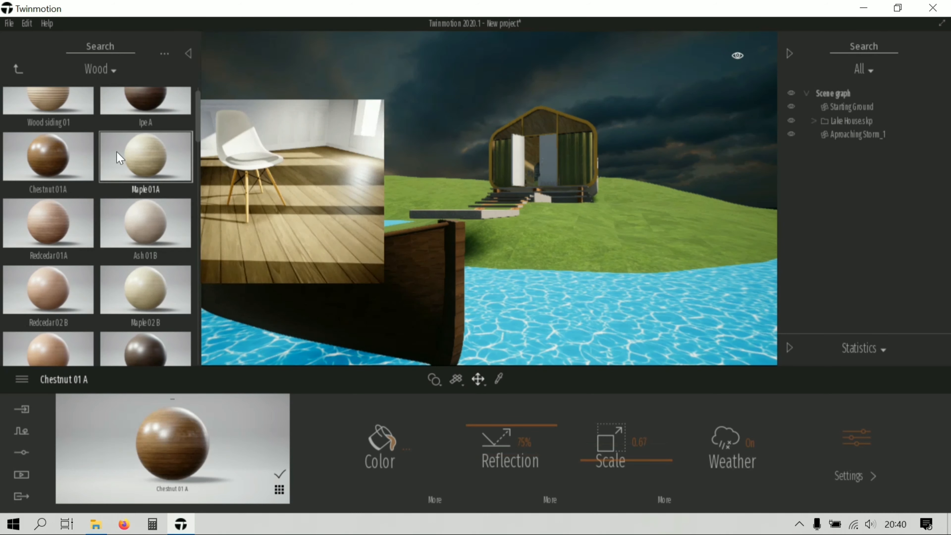
- Apply the Ipe A wood material to the boat and inspect its hull
left_click_drag(129, 105, 391, 292)
scroll(391, 293, "up", 5)
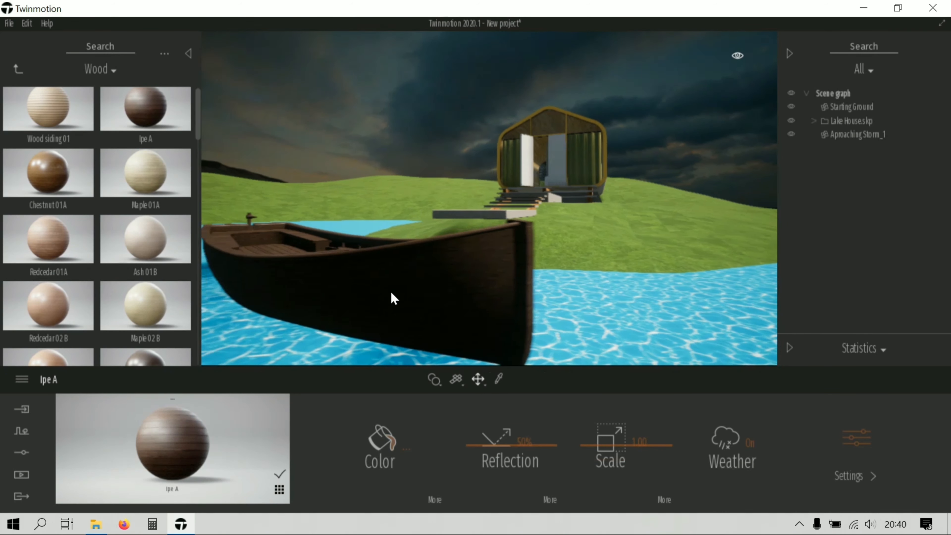
scroll(431, 300, "up", 8)
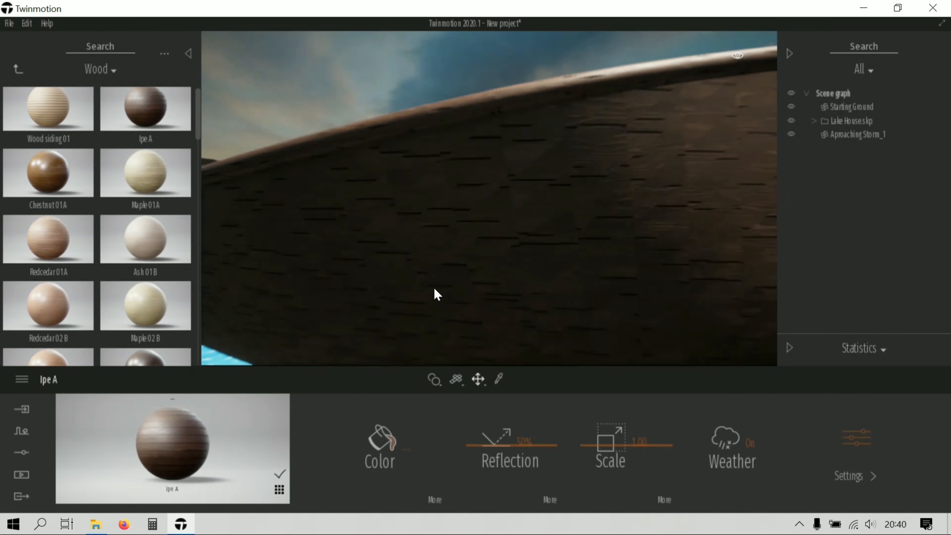
scroll(436, 294, "down", 10)
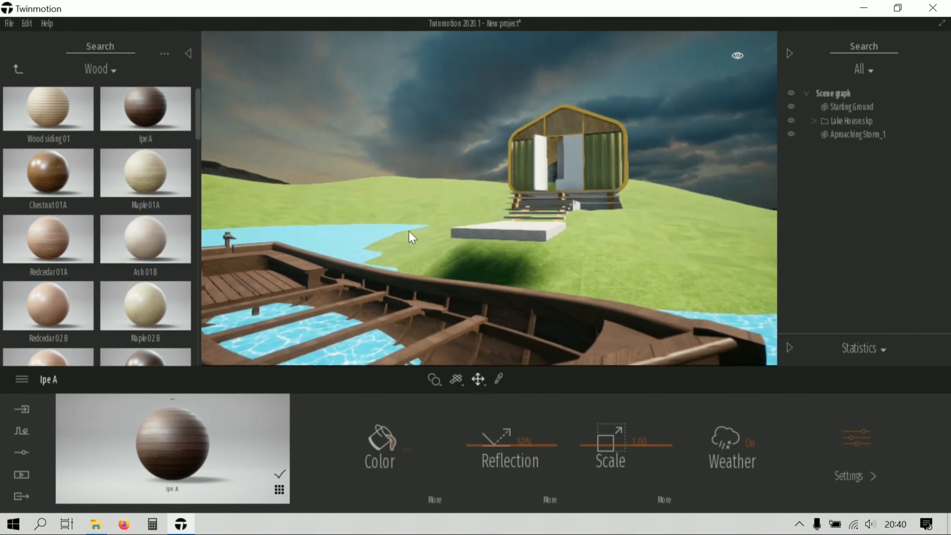
- Apply the Lake 01 material from the water materials to the lake surface around the boat
left_click(18, 69)
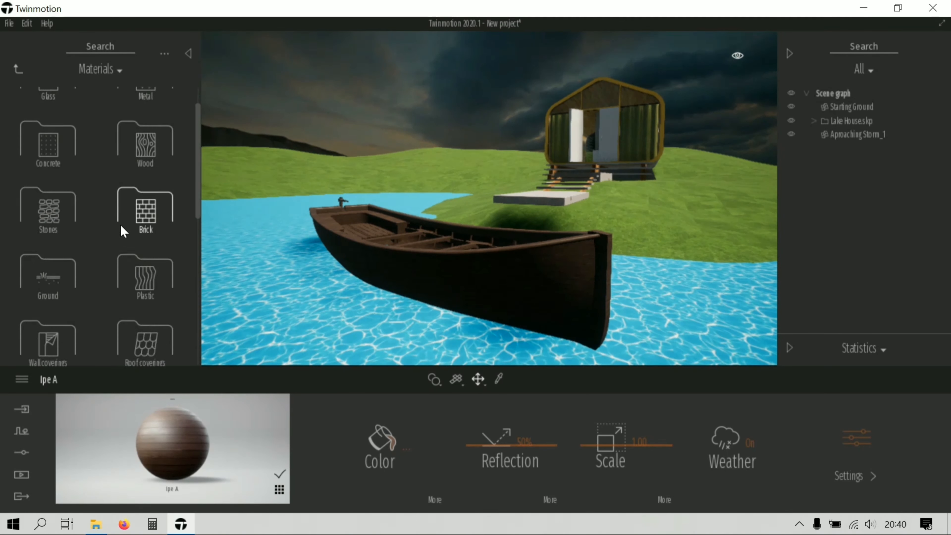
scroll(120, 225, "down", 5)
scroll(47, 323, "down", 3)
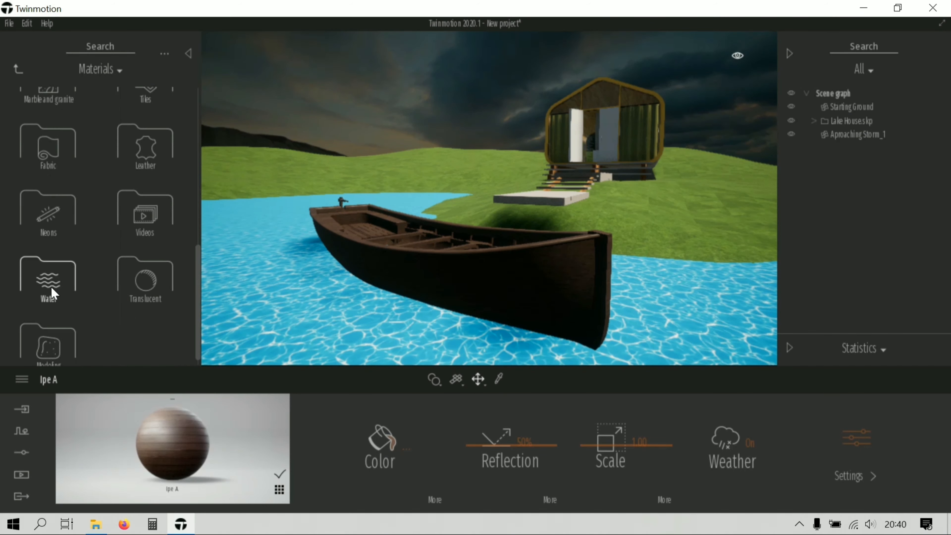
left_click(47, 284)
mouse_move(60, 321)
left_click_drag(60, 322, 298, 331)
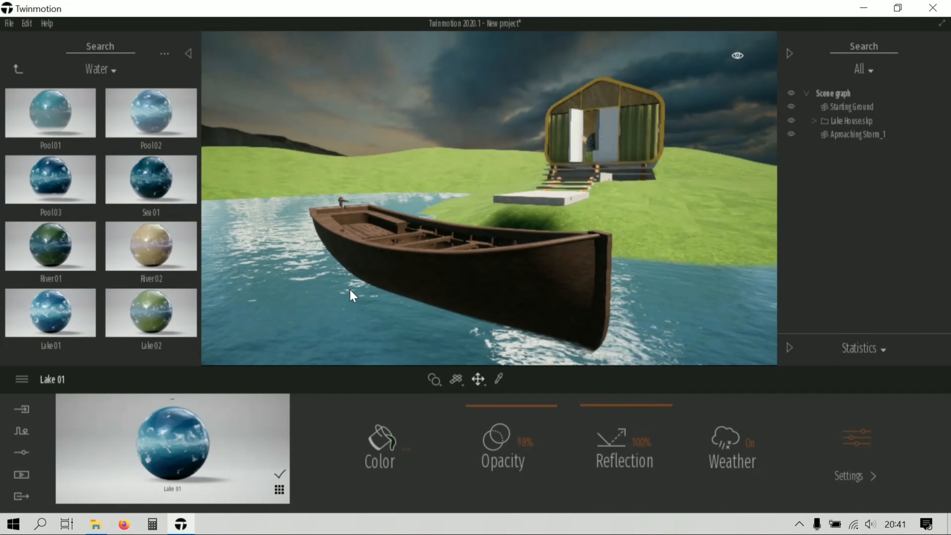
- Set the Lake 01 water material's scale to 0.57 and its bump to 17%
left_click(856, 439)
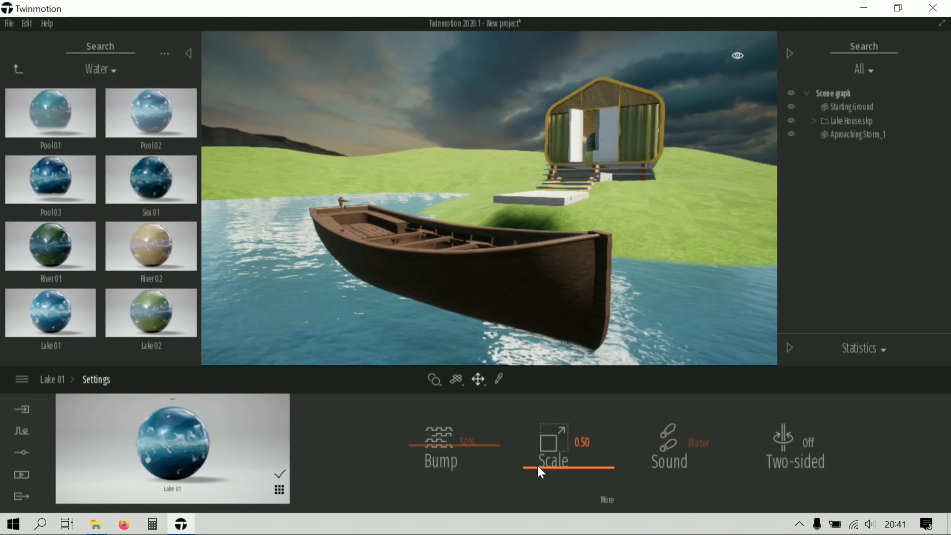
mouse_move(538, 456)
left_mouse_down()
mouse_move(534, 470)
mouse_move(532, 420)
mouse_move(529, 465)
left_mouse_up()
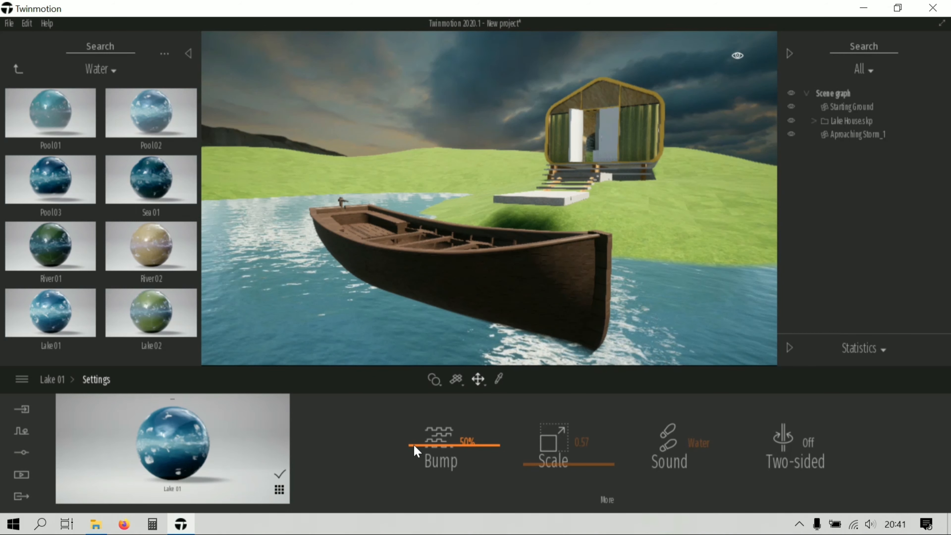
left_click_drag(418, 448, 411, 472)
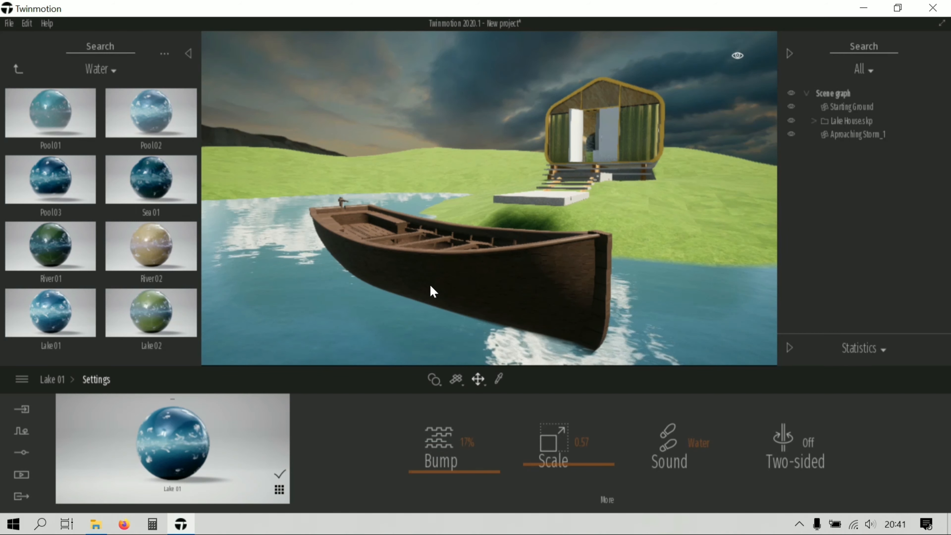
- Set up a vegetation scatter and add Long grass 01 from the grass and flowers library to it
left_click(19, 69)
key("s")
key("d")
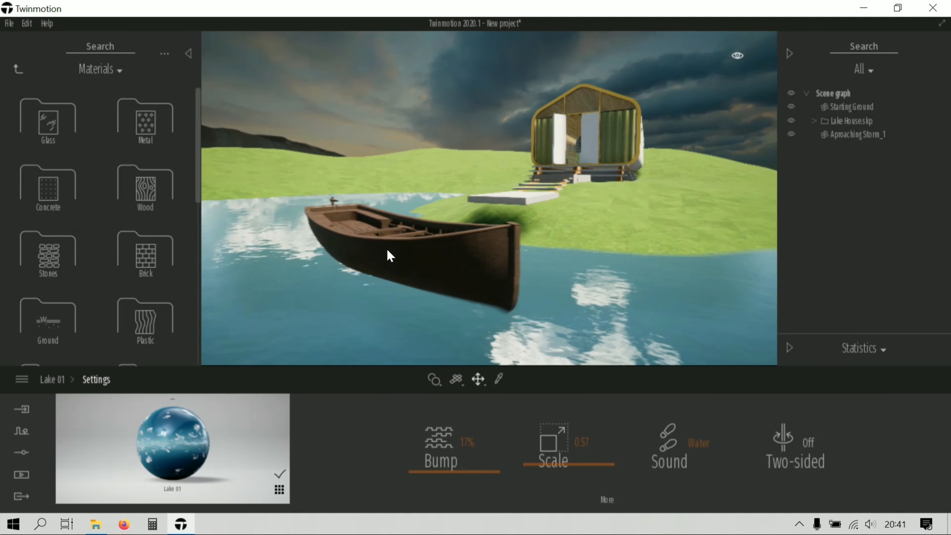
key("w")
key("d")
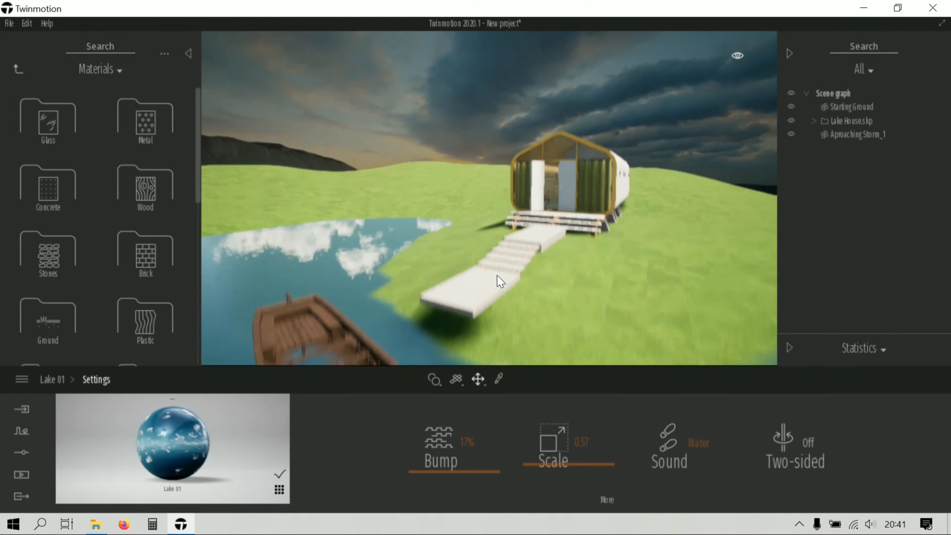
key("s")
left_click(18, 69)
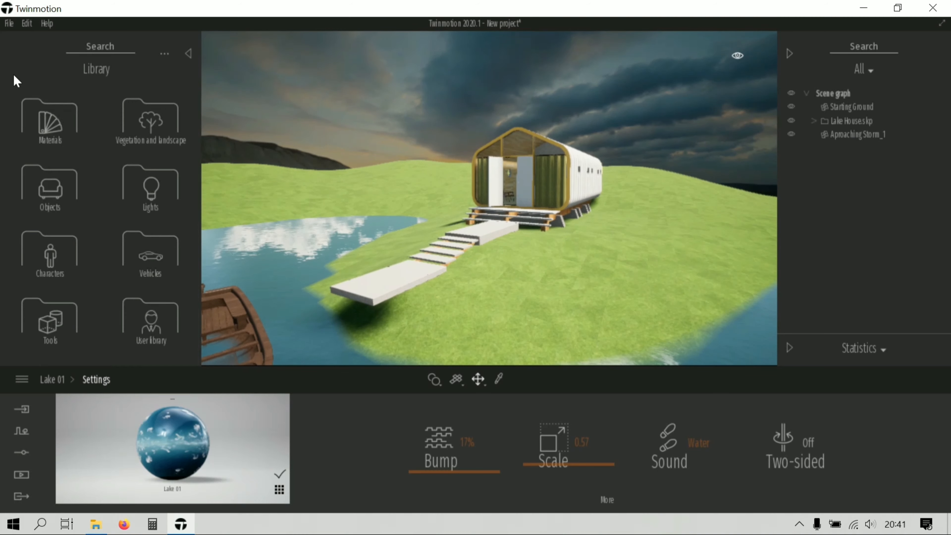
left_click(21, 430)
left_click(585, 468)
left_click_drag(108, 122, 198, 450)
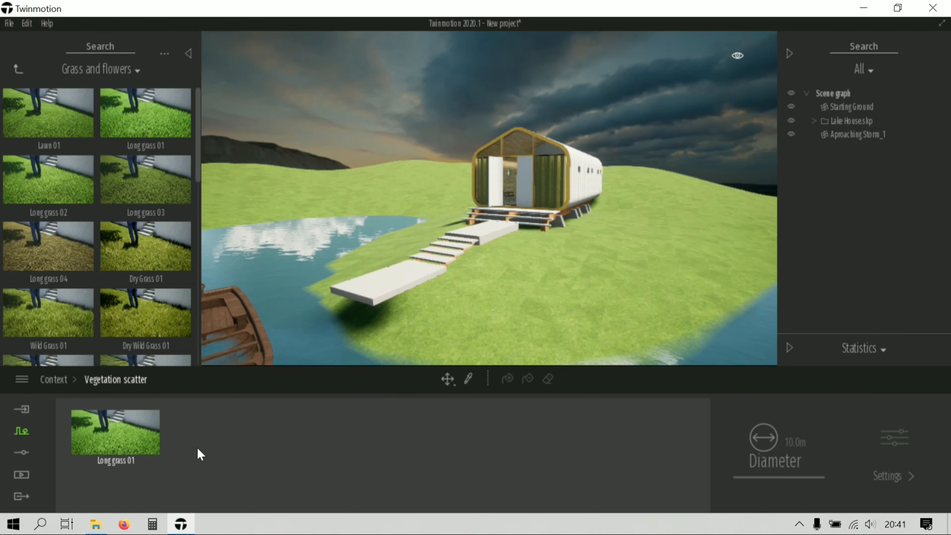
- Spread the Long grass 01 scatter over the lakeside bank in front of the house and inspect it up close
left_click(588, 273)
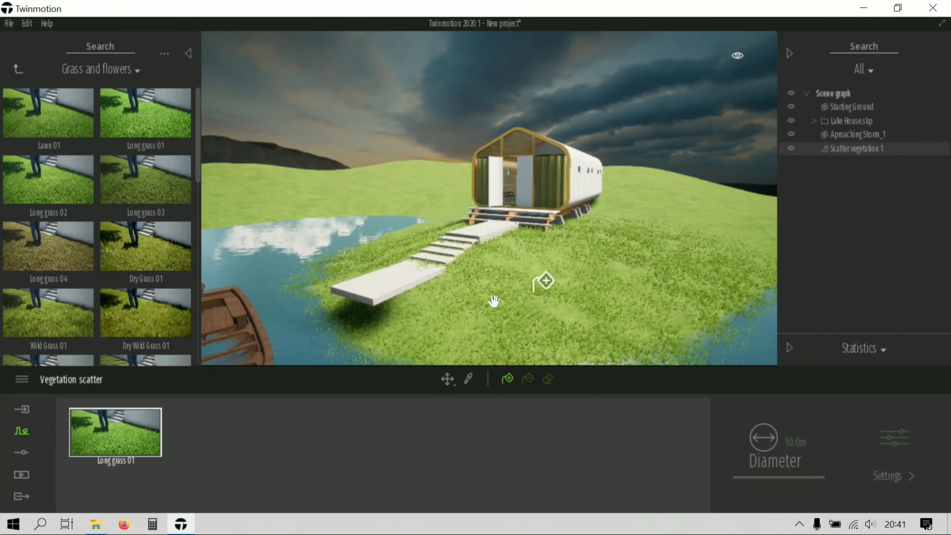
scroll(494, 300, "up", 8)
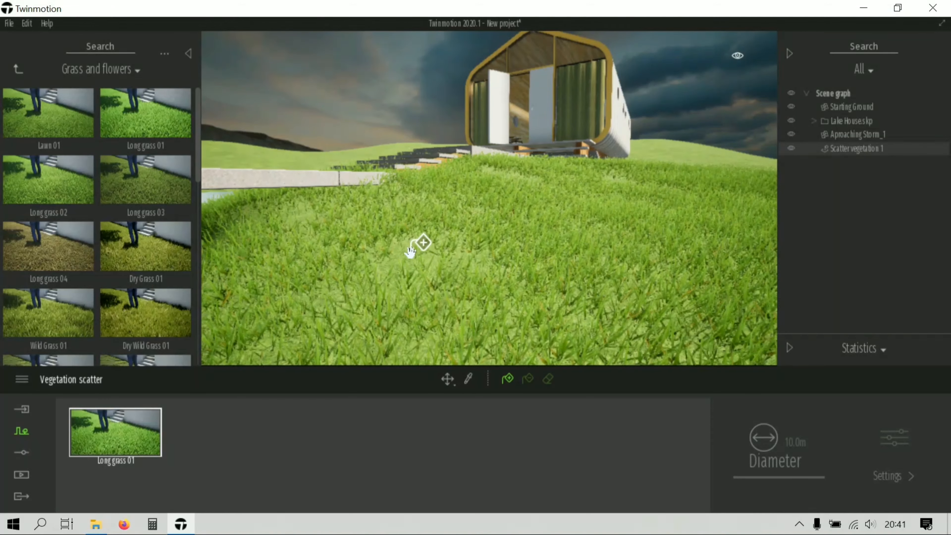
scroll(426, 278, "down", 10)
scroll(425, 278, "up", 10)
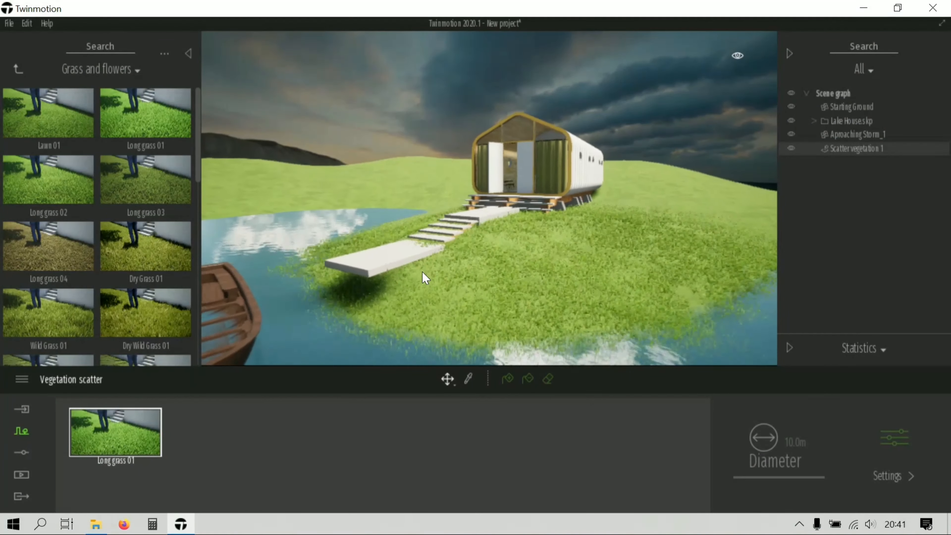
- Set the scatter eraser diameter to 2.0 m and erase the grass along the walkway steps
left_click_drag(424, 279, 528, 333)
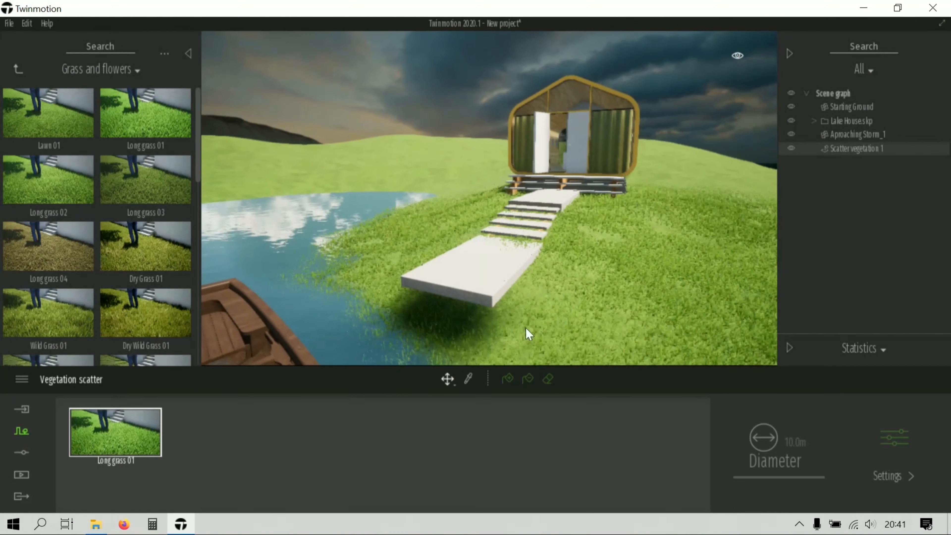
left_click(548, 380)
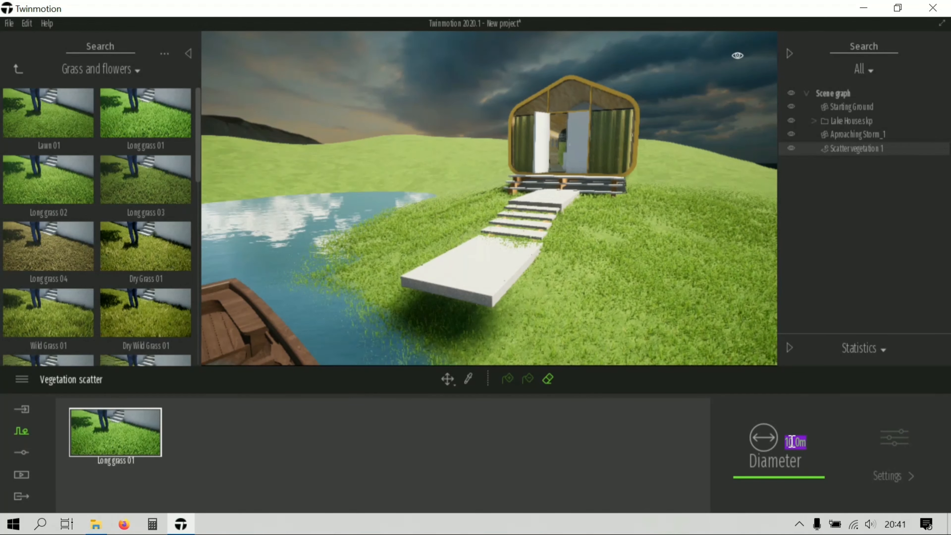
left_click(503, 247)
left_click_drag(509, 237, 535, 204)
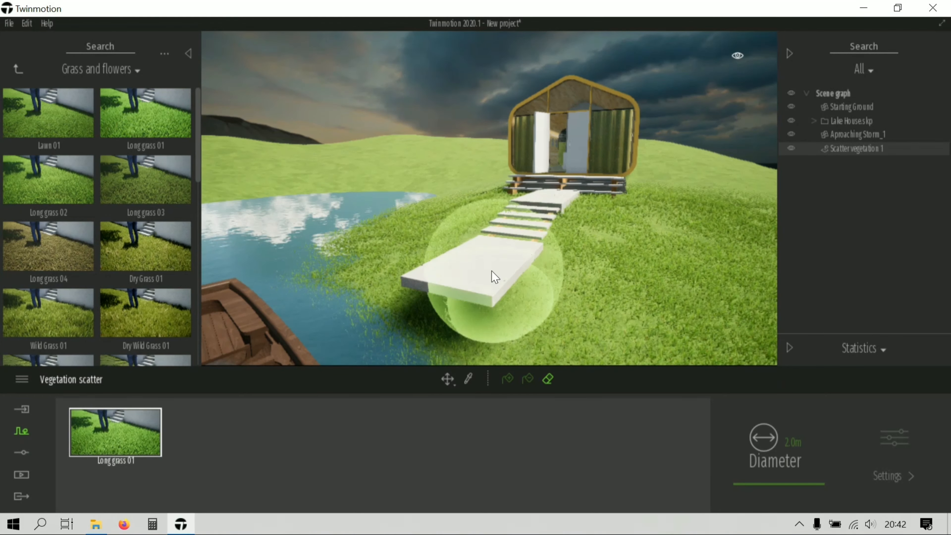
key("Escape")
- Examine the grassed bank, house and boat from across the lake and from above
scroll(471, 274, "down", 2)
key("s")
key("d")
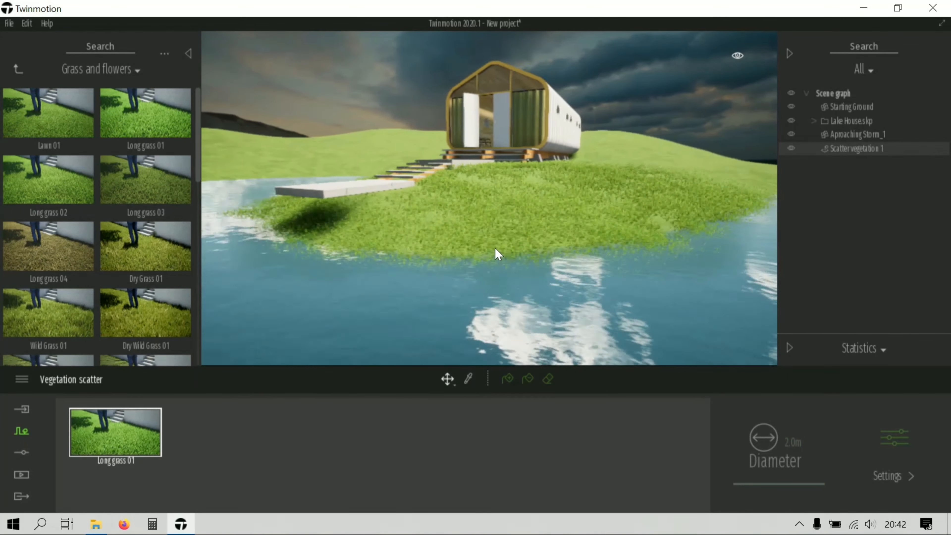
key("s")
key("s")
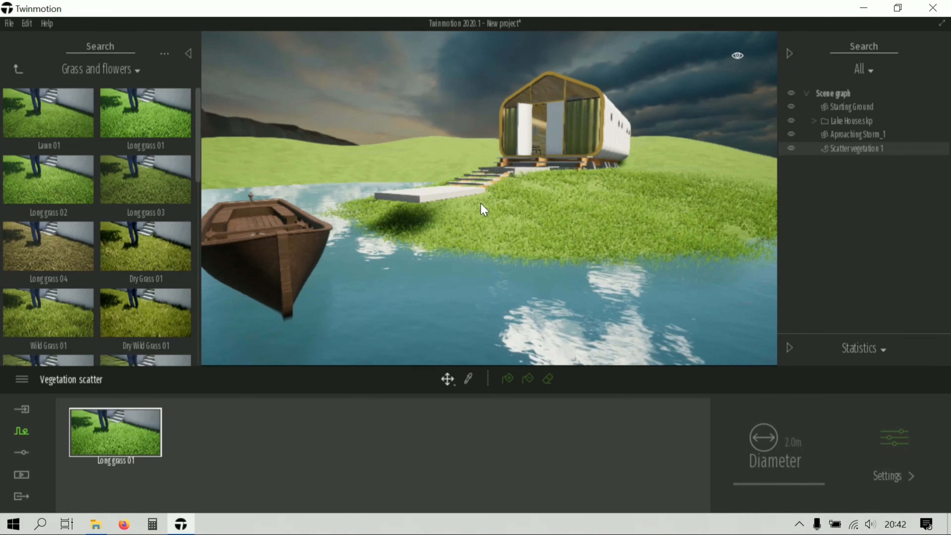
key("d")
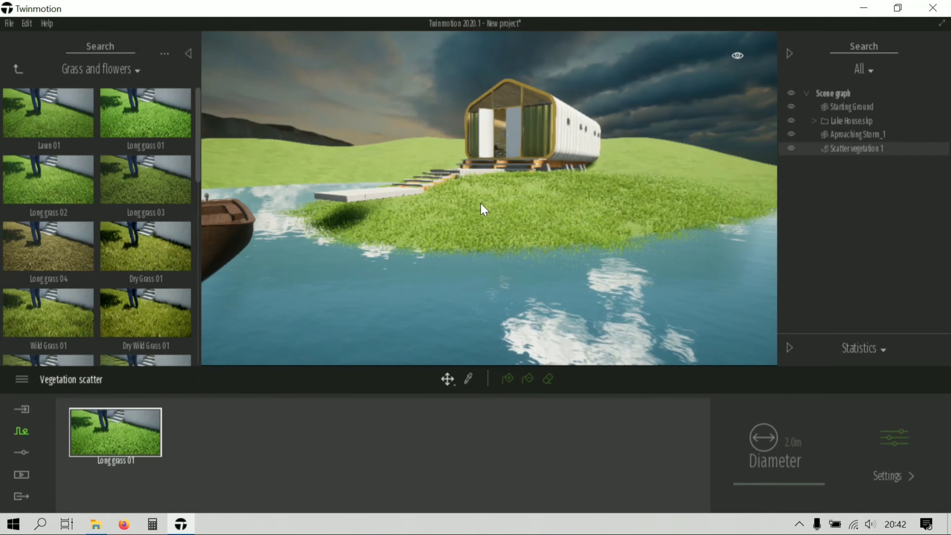
key("s")
key("a")
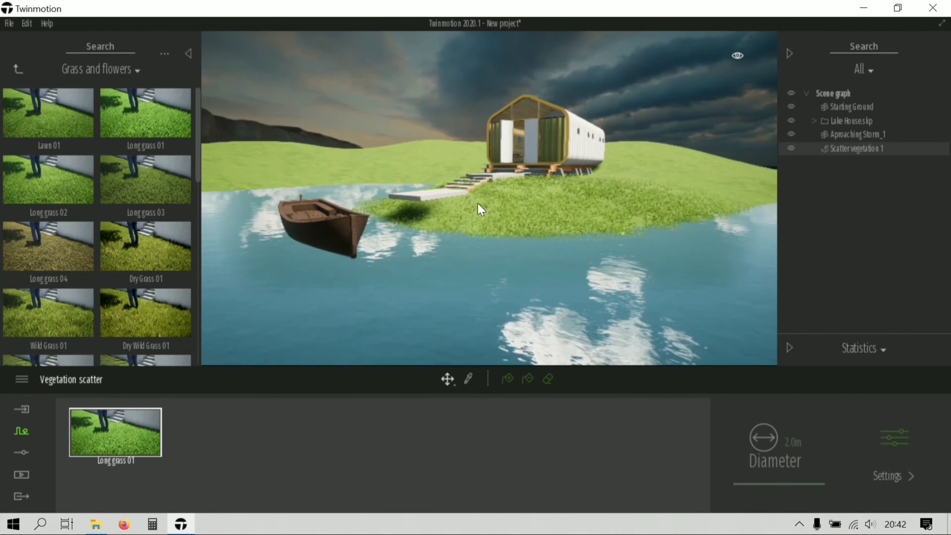
key("a")
key("a")
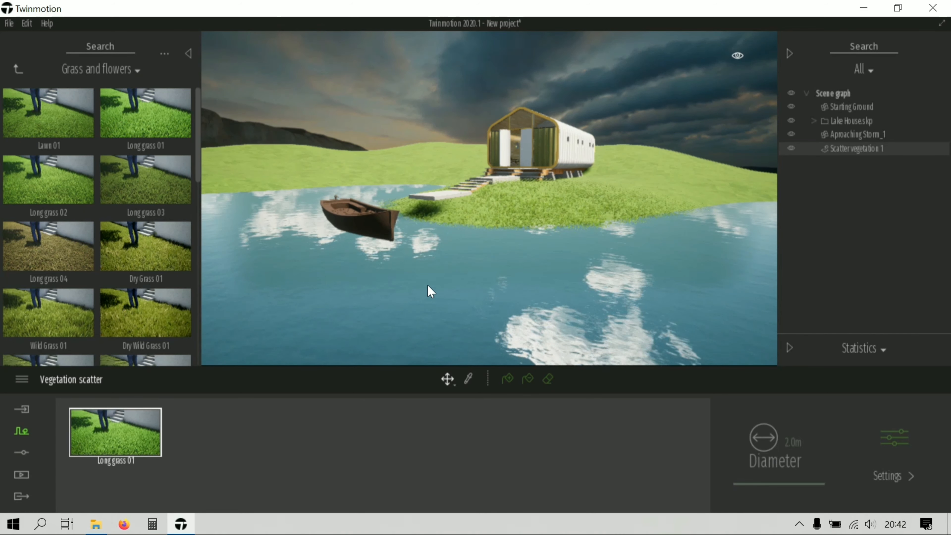
key("Up")
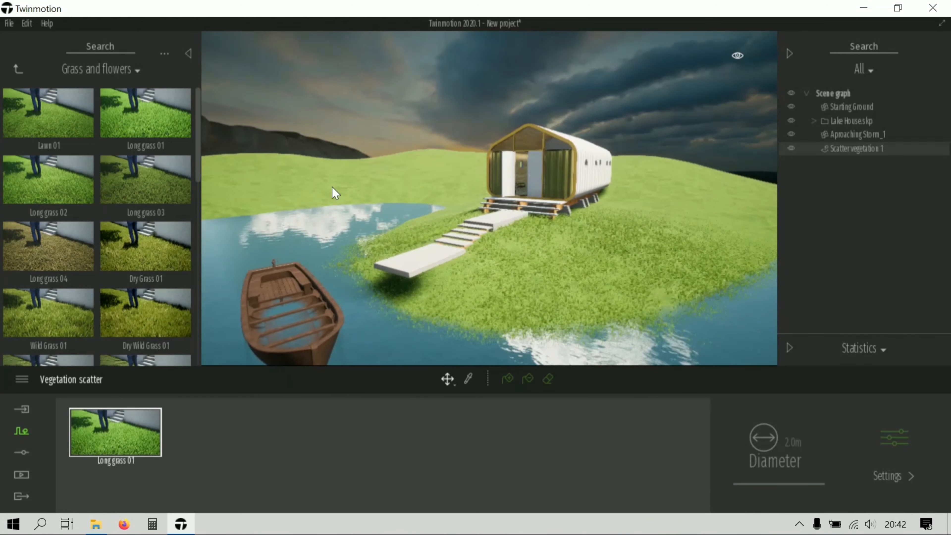
- Place a Norway Spruce from the tree library on the slope behind the house
left_click(332, 186)
left_click(18, 70)
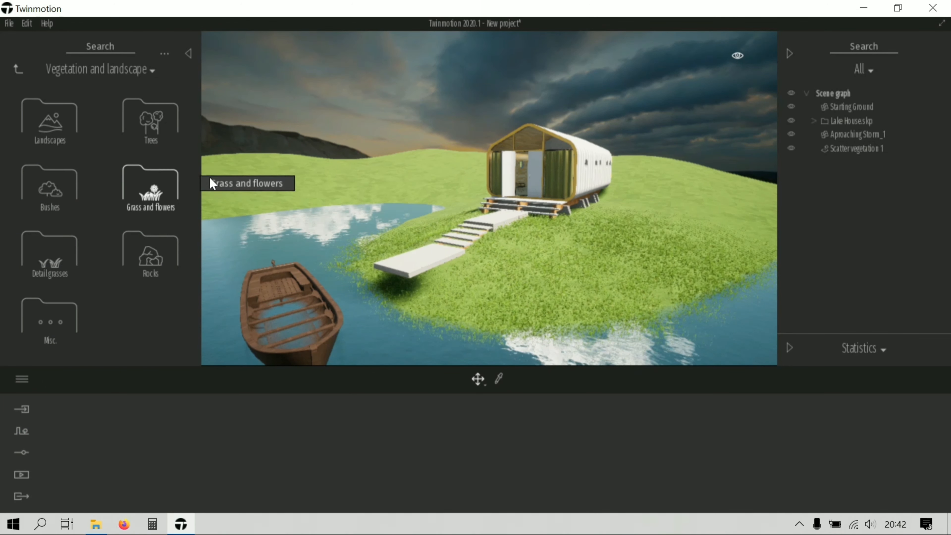
key("e")
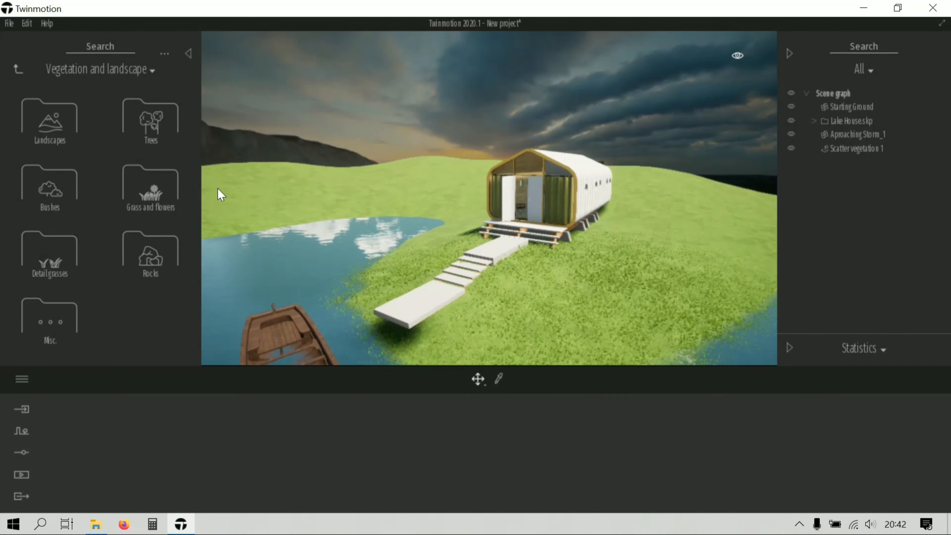
left_click(129, 133)
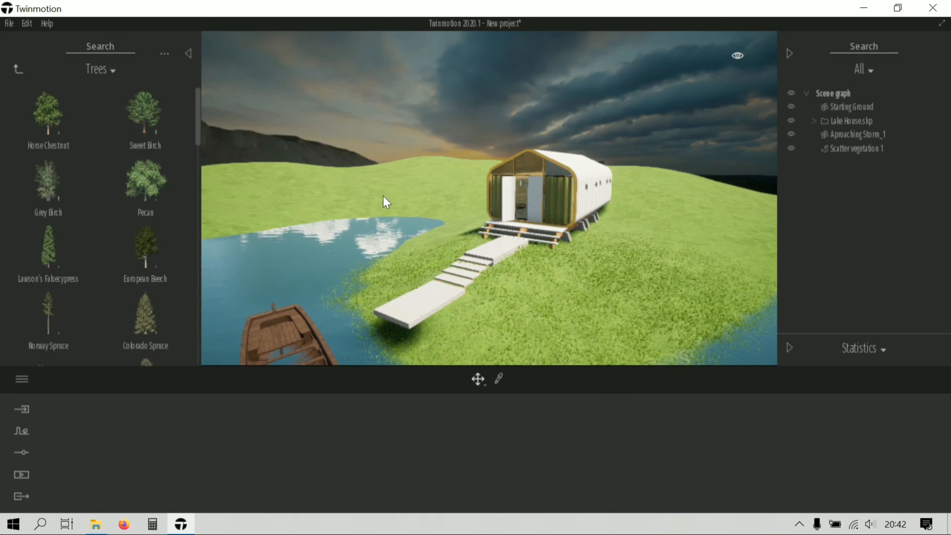
scroll(386, 202, "up", 2)
right_click_drag(383, 196, 365, 178)
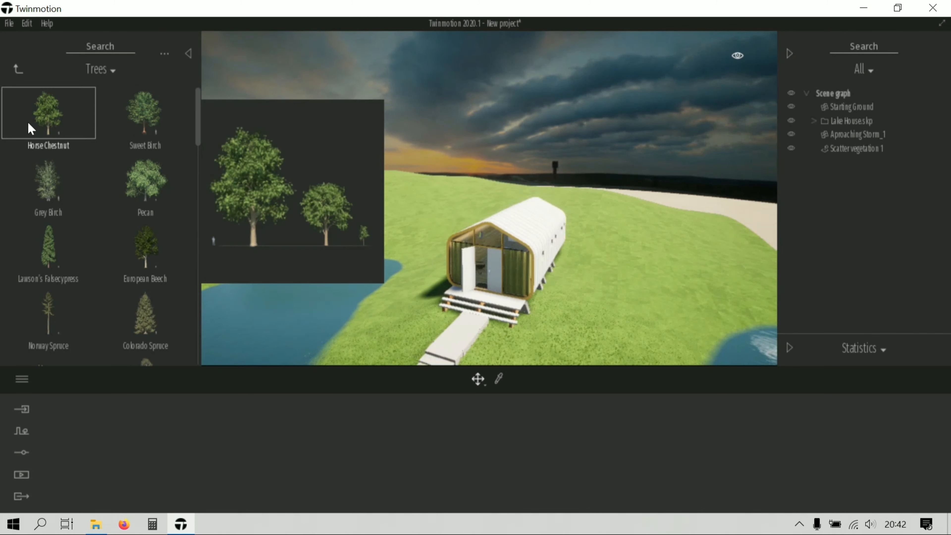
mouse_move(173, 270)
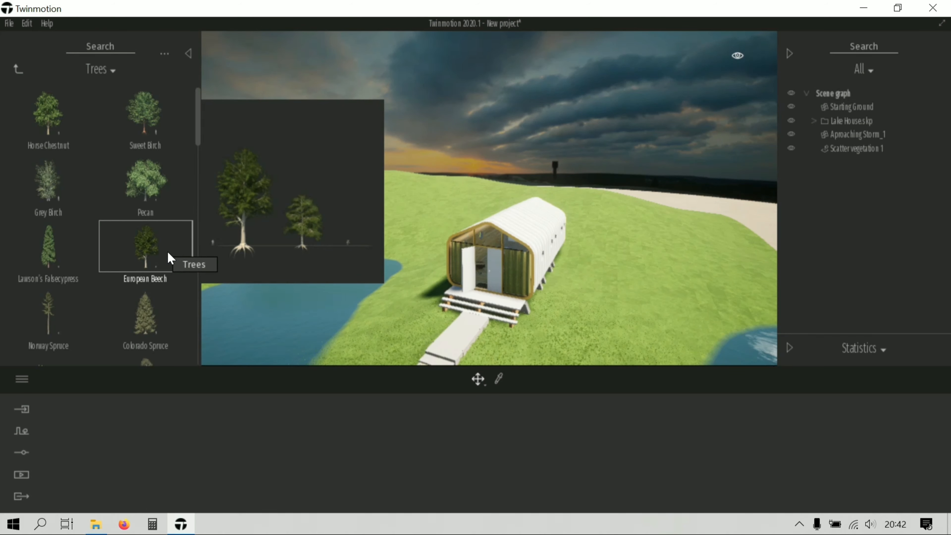
left_click_drag(41, 313, 639, 227)
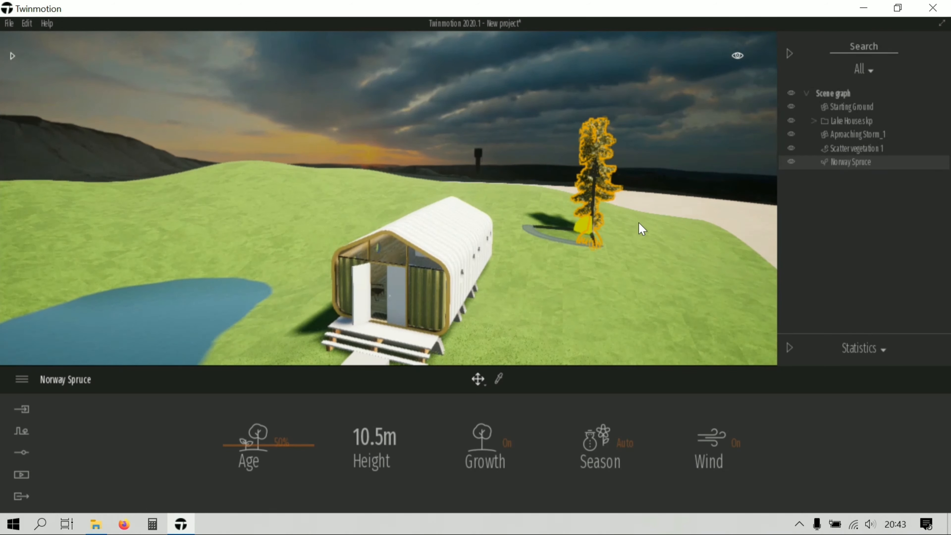
scroll(210, 181, "down", 5)
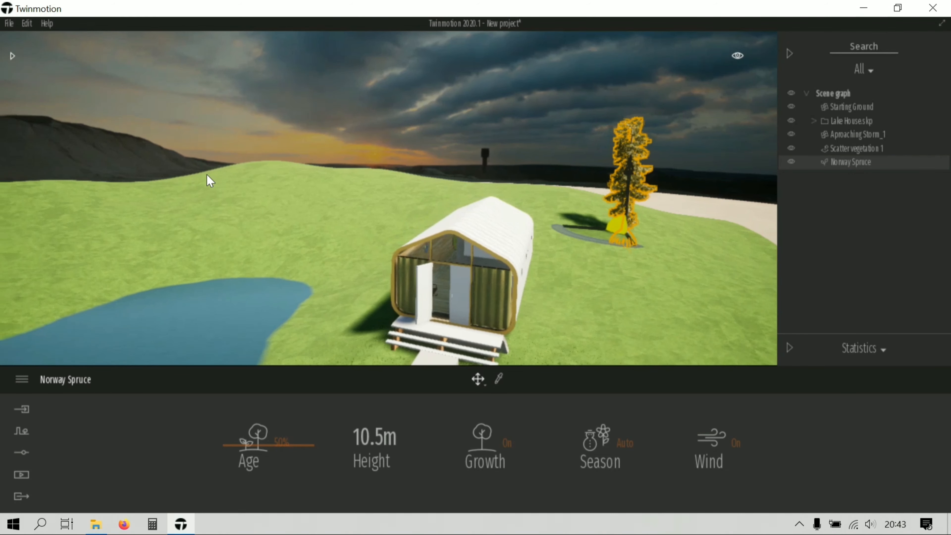
key("Escape")
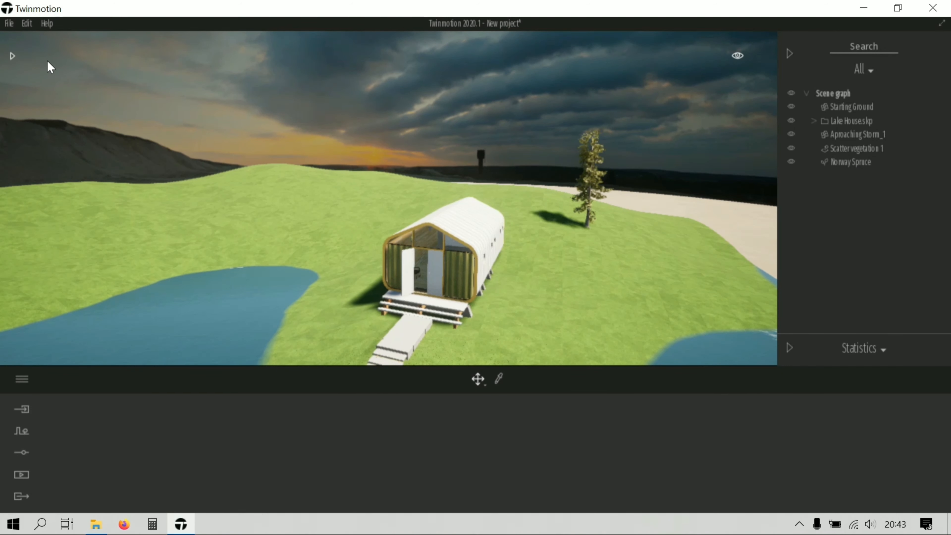
- Place two more Norway Spruces, one directly behind the house and one beyond the first spruce on the slope
left_click(13, 56)
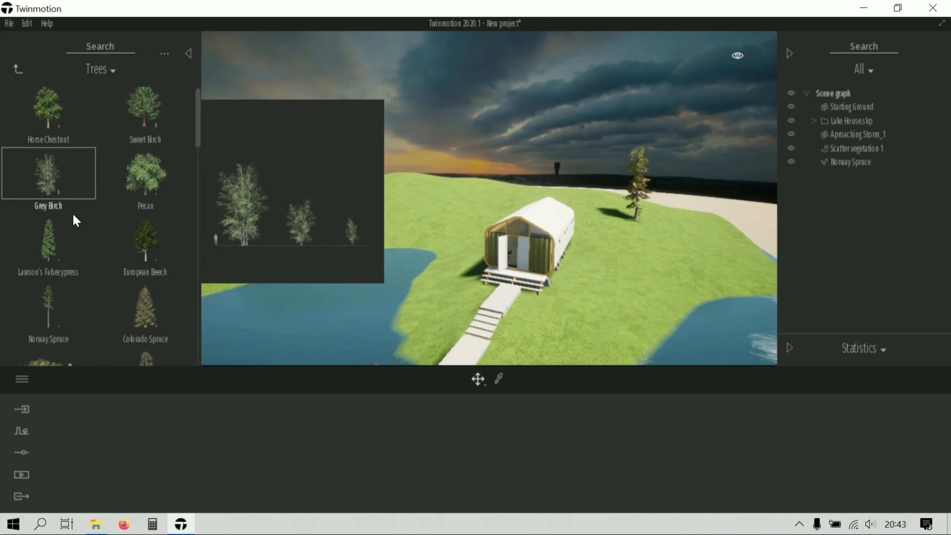
left_click_drag(67, 304, 527, 195)
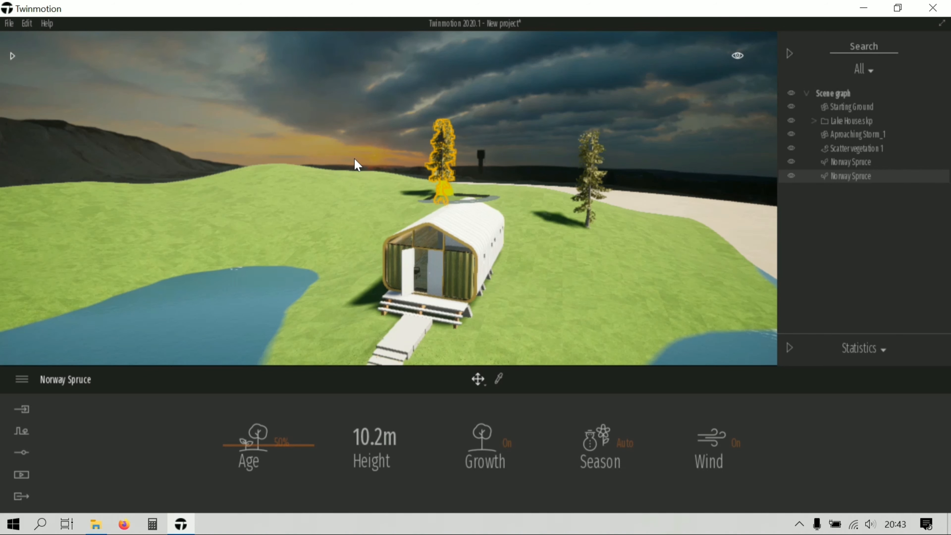
key("Escape")
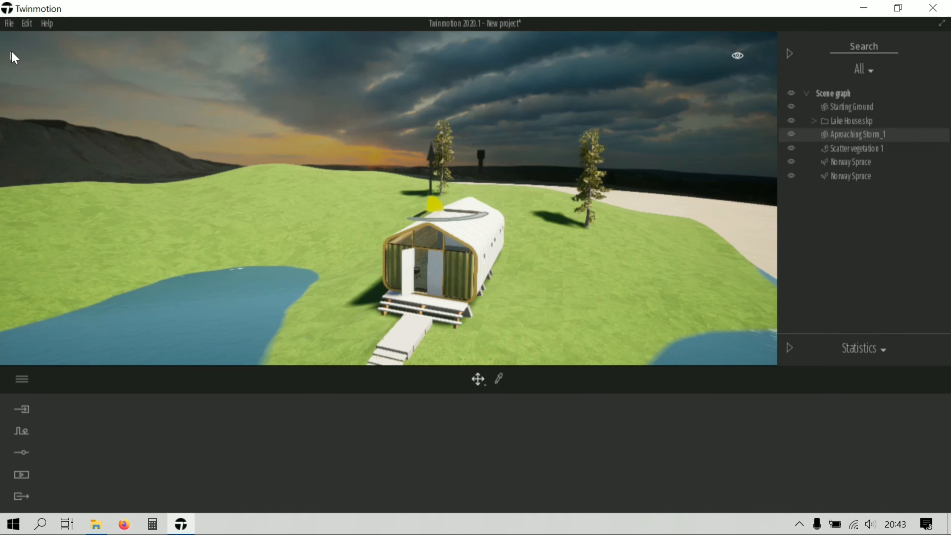
left_click(14, 60)
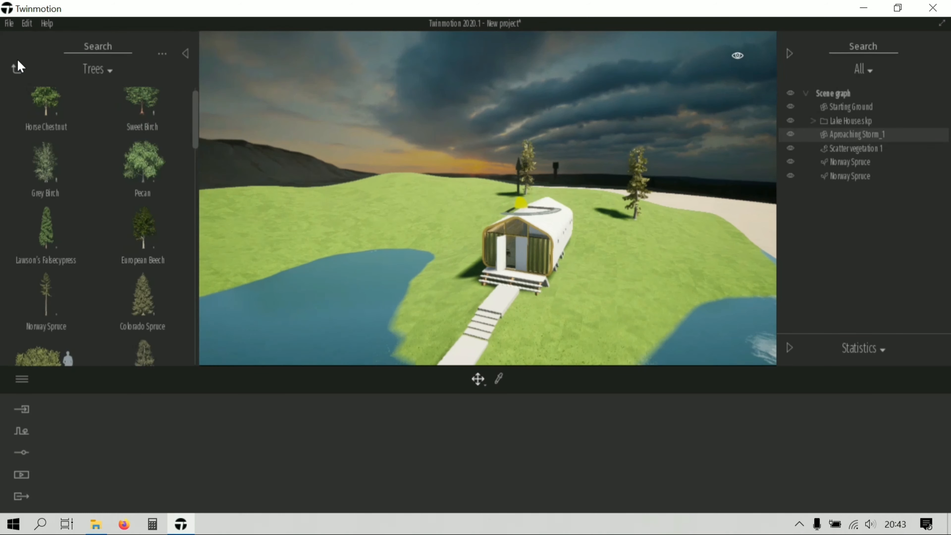
scroll(98, 245, "down", 2)
mouse_move(54, 247)
left_click_drag(54, 247, 696, 229)
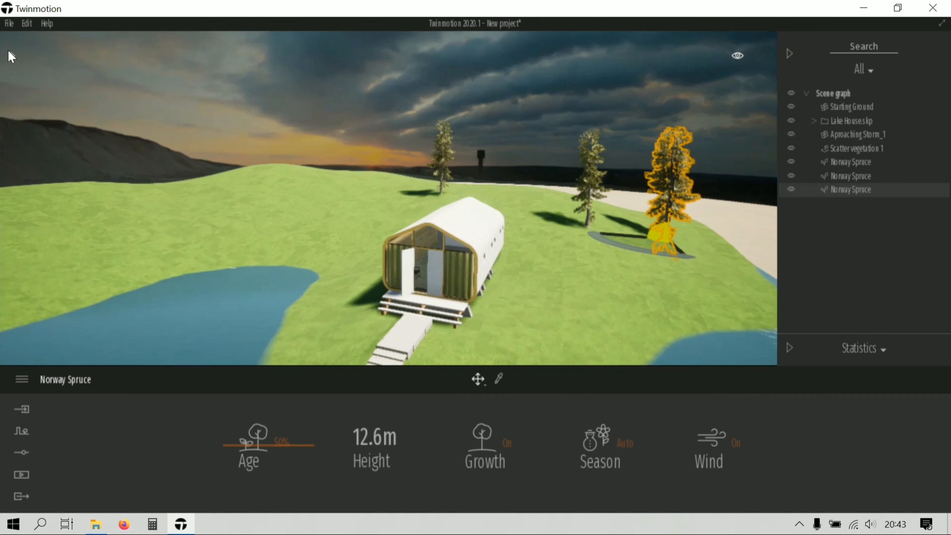
- Place seven Austrian Pines from the tree library in a row behind the house and along the hill above the lake
left_click(15, 63)
scroll(80, 250, "down", 3)
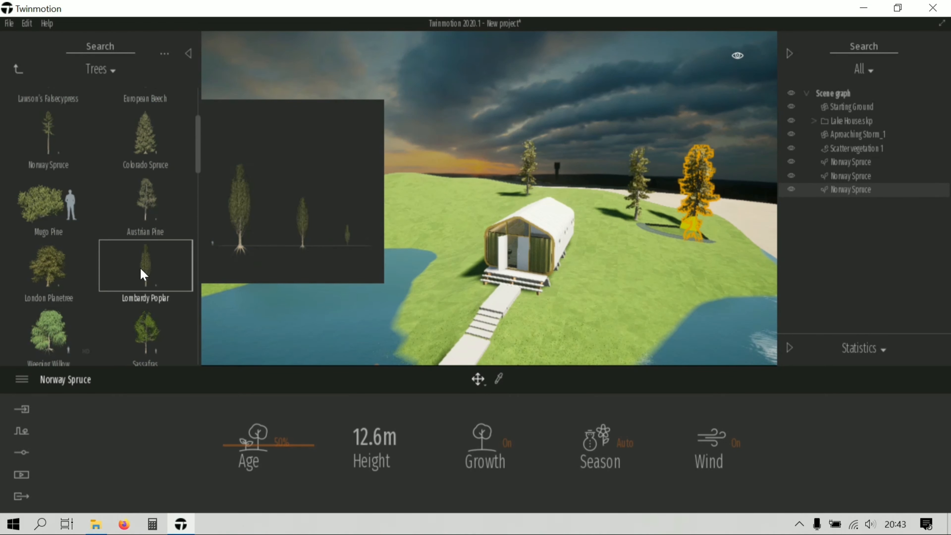
scroll(138, 264, "up", 3)
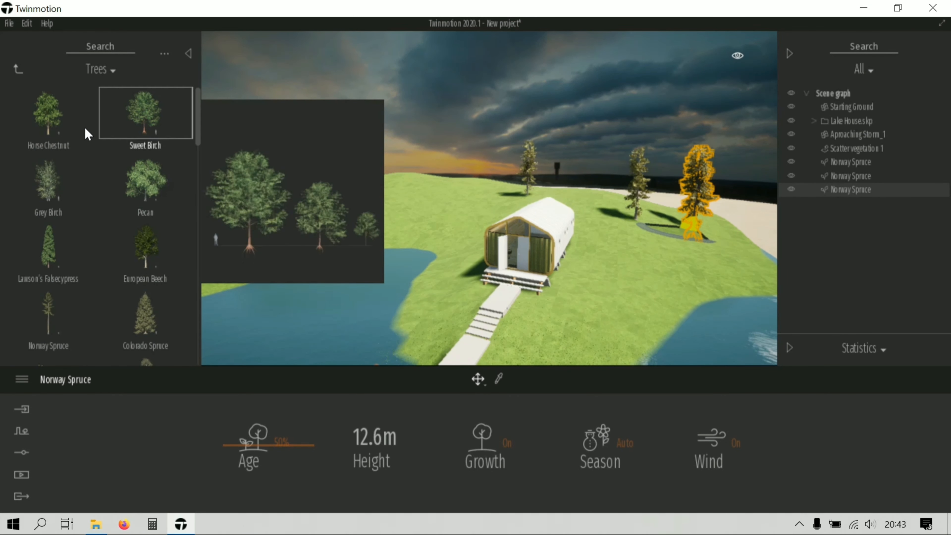
scroll(148, 281, "down", 2)
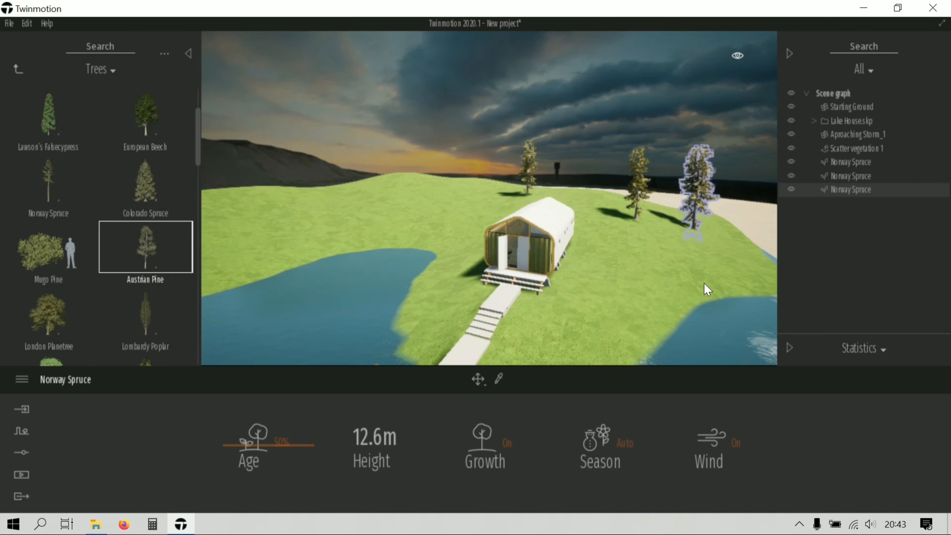
mouse_move(161, 247)
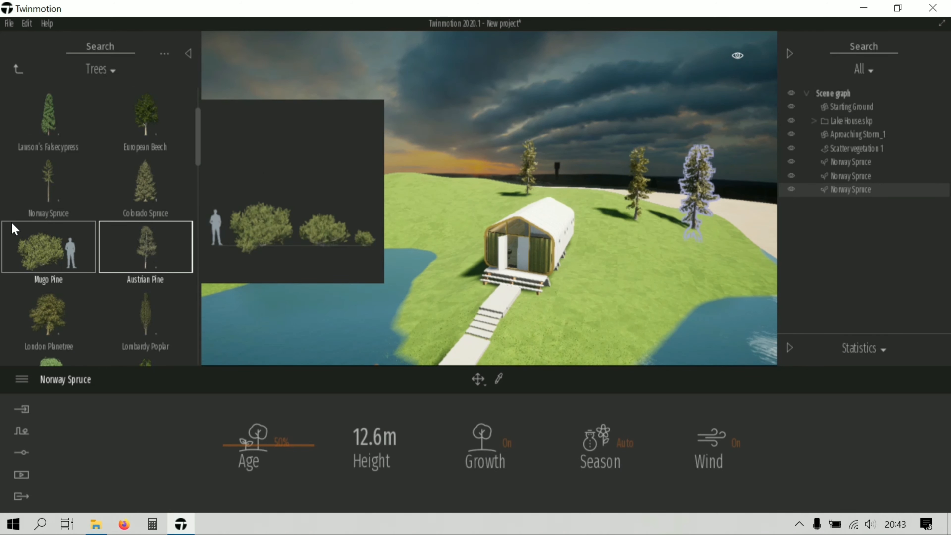
left_click_drag(125, 245, 536, 207)
left_click(461, 201)
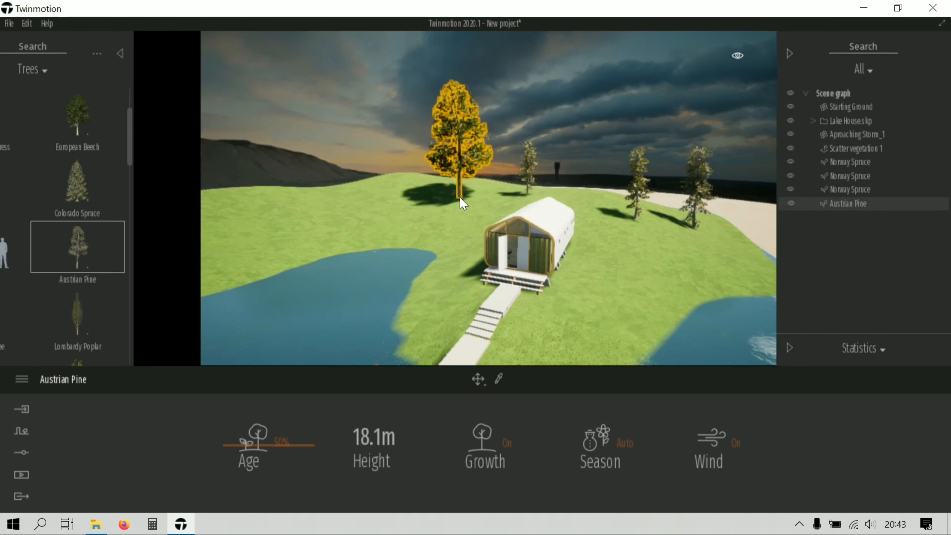
left_click(520, 200)
left_click(404, 193)
left_click(271, 175)
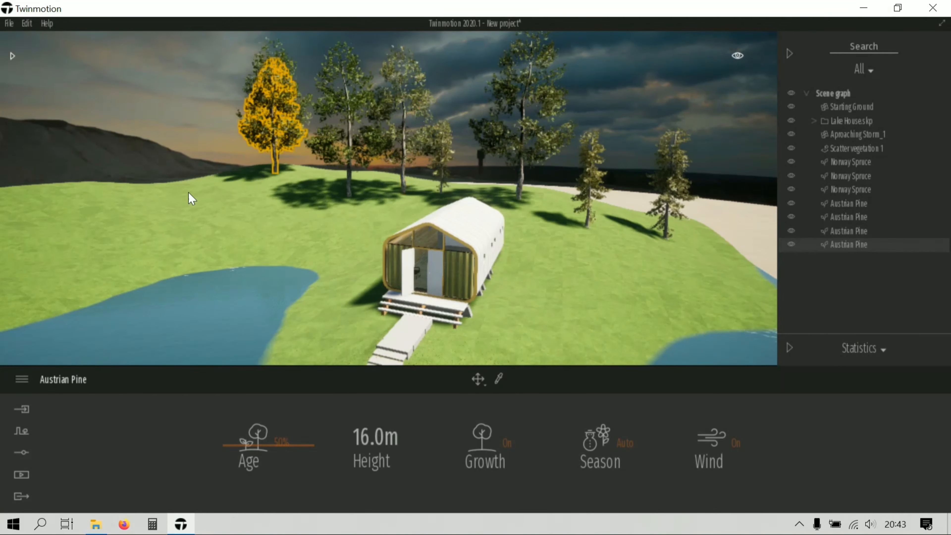
left_click(171, 196)
left_click(78, 214)
left_click(224, 188)
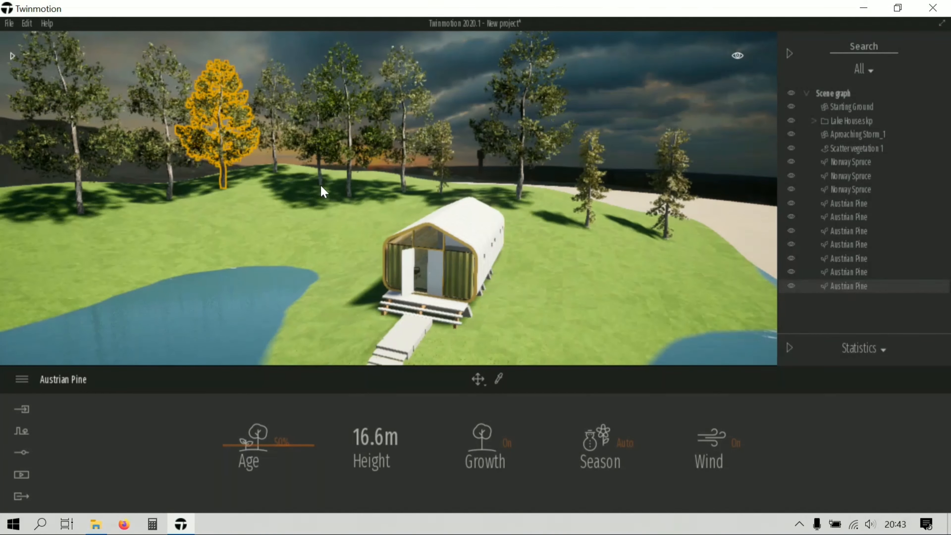
- Fill the gaps in the tree row with more Austrian Pines and extend it past the spruces toward the far shore
left_click(323, 189)
left_click(487, 186)
left_click(376, 182)
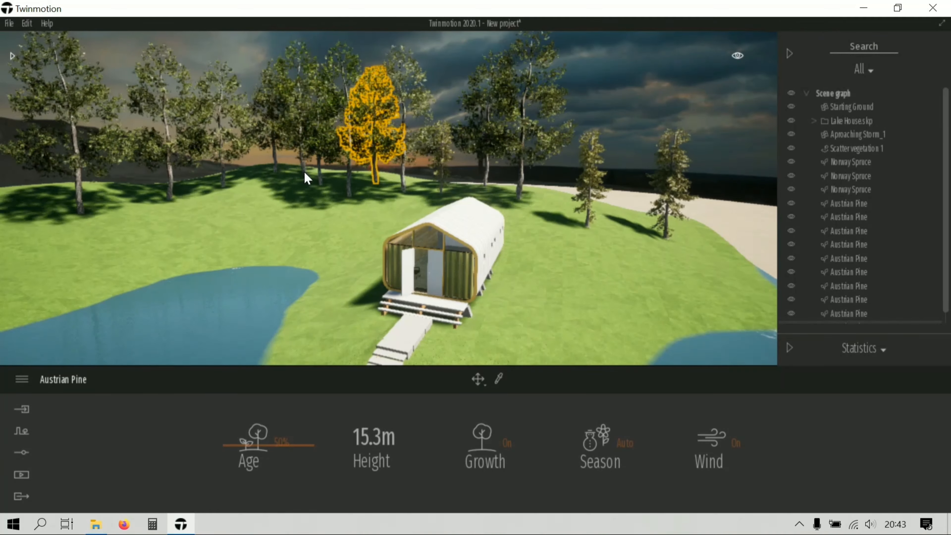
left_click(303, 172)
left_click(556, 204)
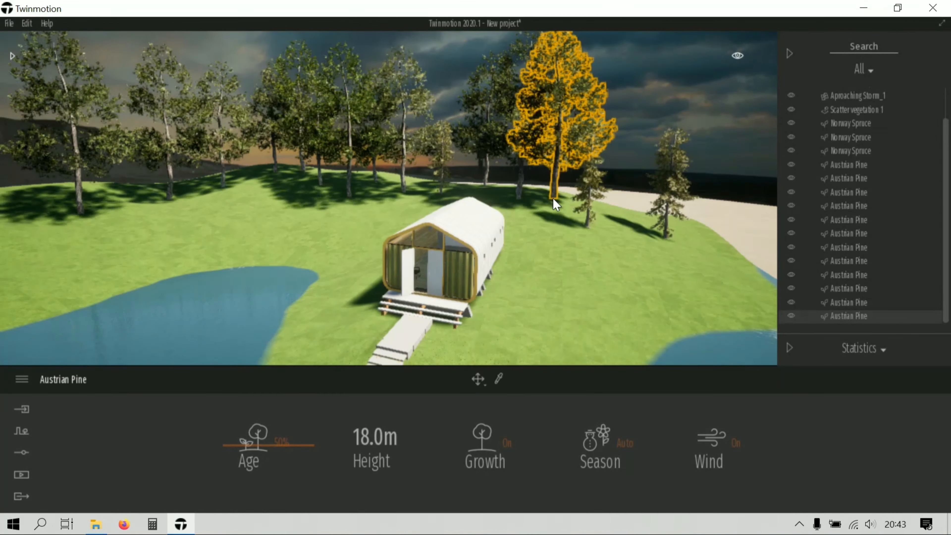
left_click(727, 283)
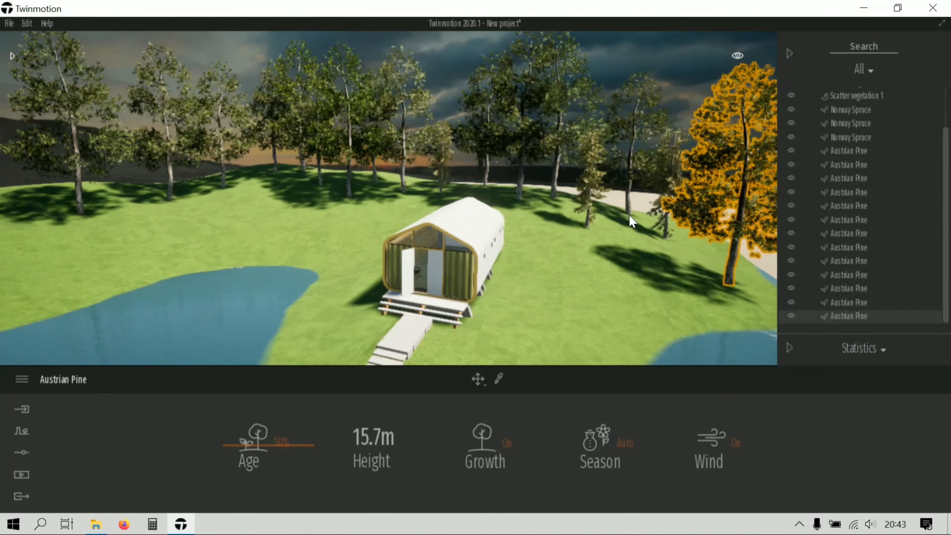
- Close the gaps in the back row with Austrian Pines and start a second row between that row and the lake
left_click(631, 218)
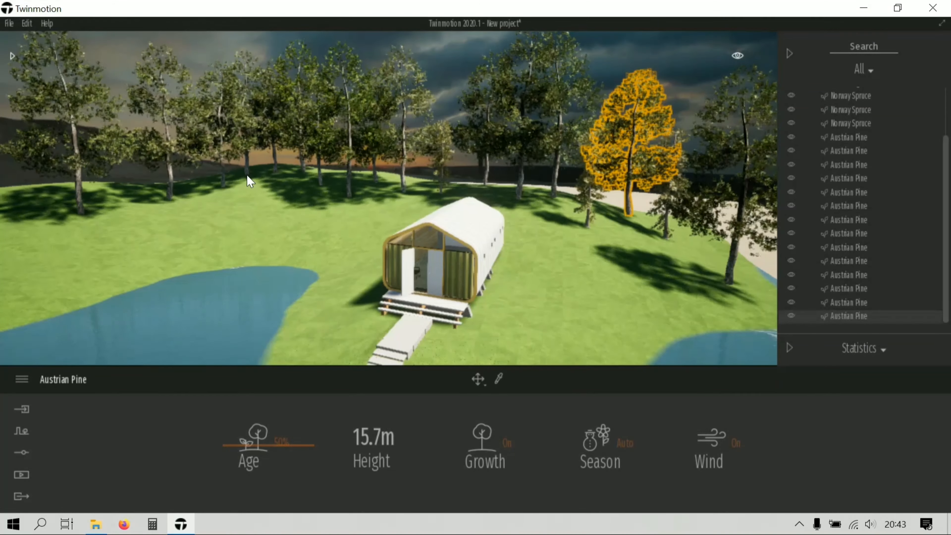
left_click(245, 182)
left_click(6, 206)
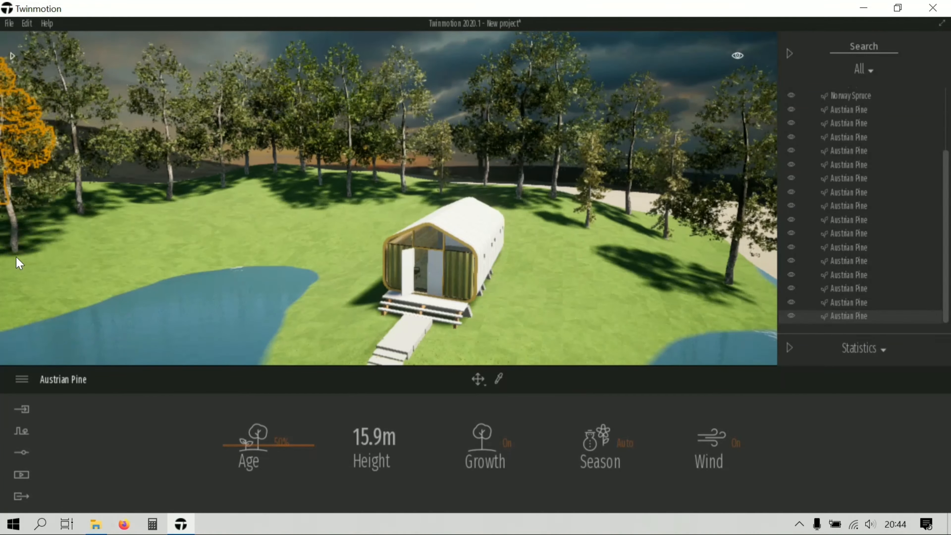
left_click(119, 206)
left_click(209, 241)
left_click(334, 215)
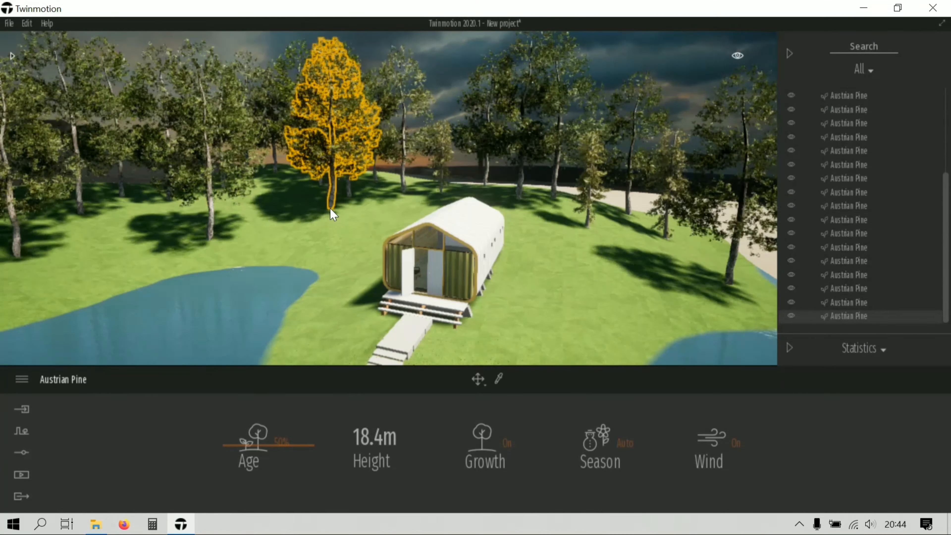
- Place more Austrian Pines around the house, beside and behind it, along the near lake shore and at the far end of the meadow
left_click(653, 290)
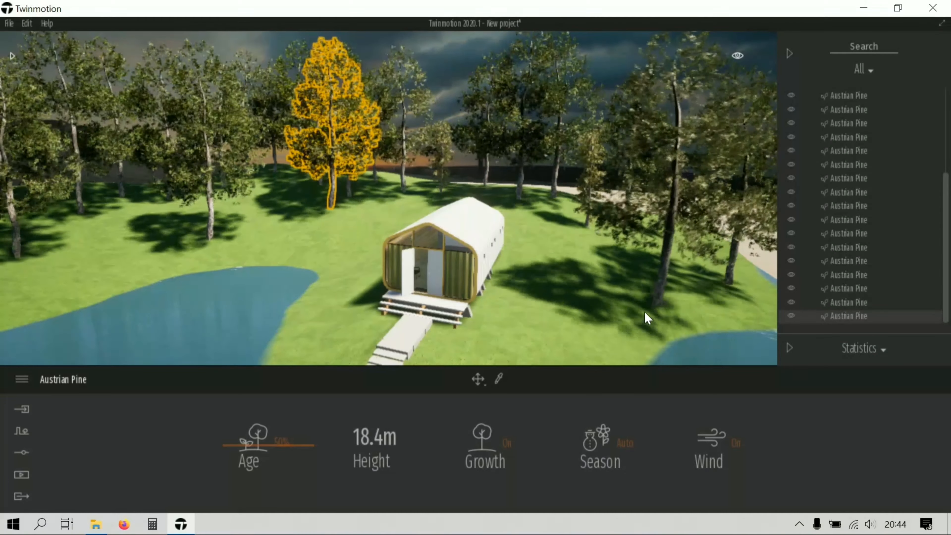
left_click(526, 236)
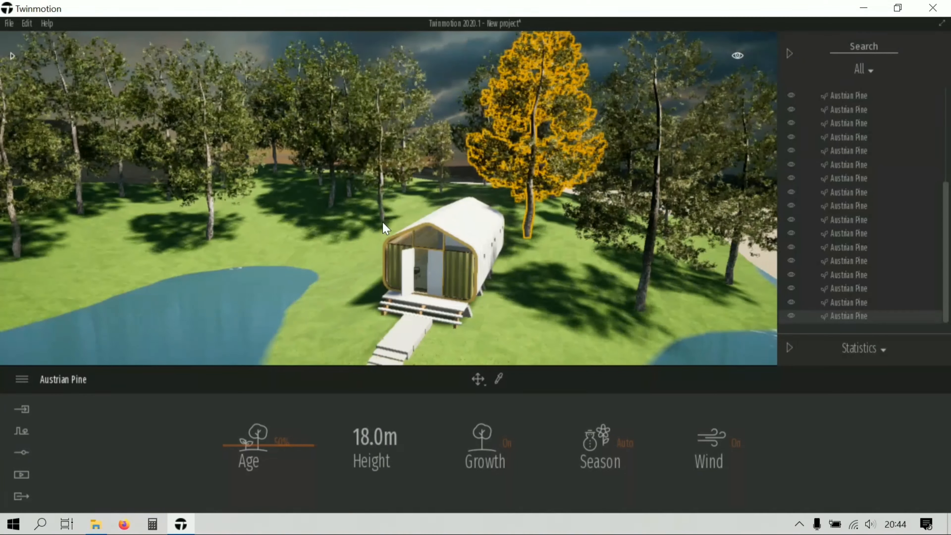
left_click(382, 221)
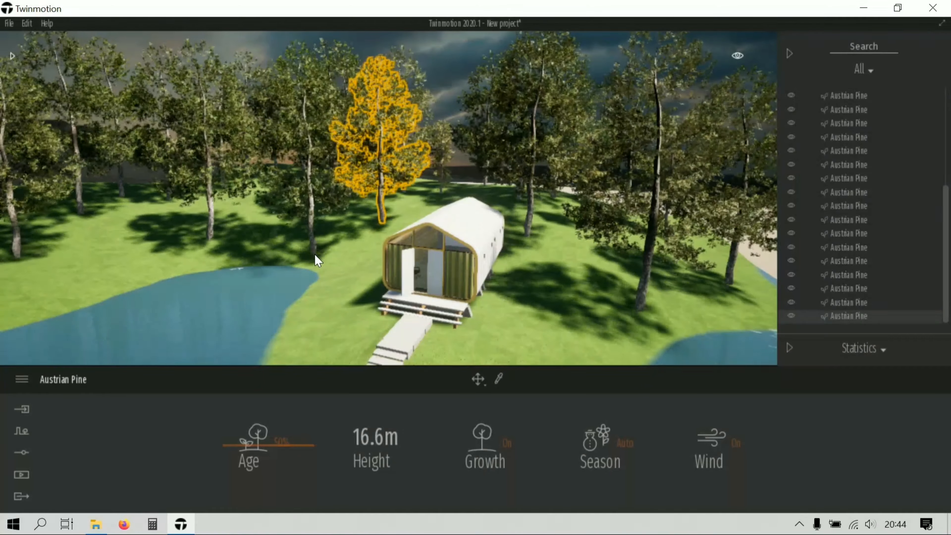
left_click(313, 255)
left_click(113, 276)
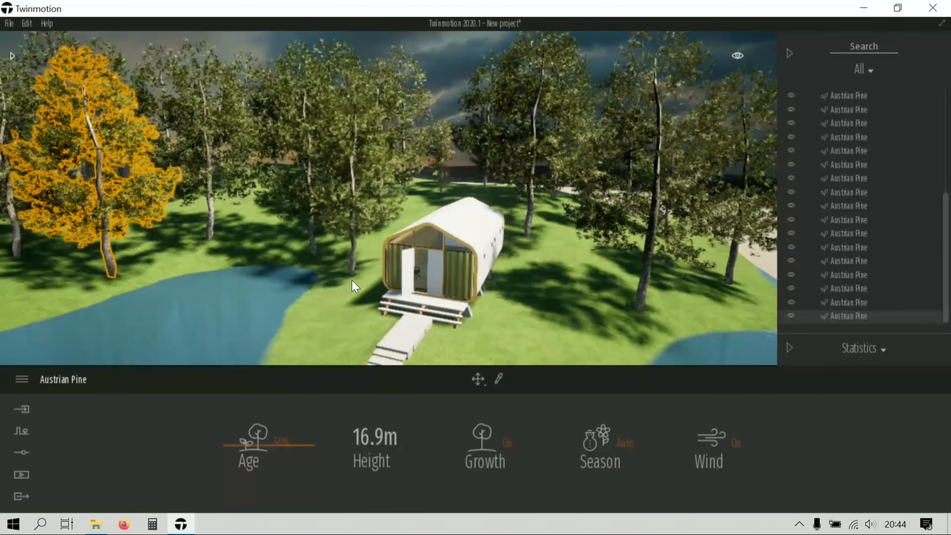
left_click(425, 211)
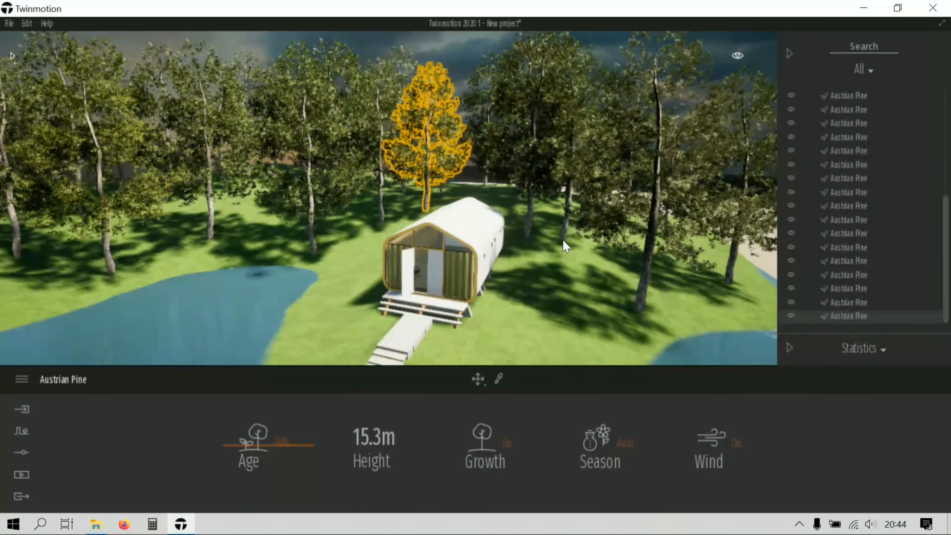
right_click_drag(563, 240, 563, 239)
left_click_drag(564, 240, 89, 219)
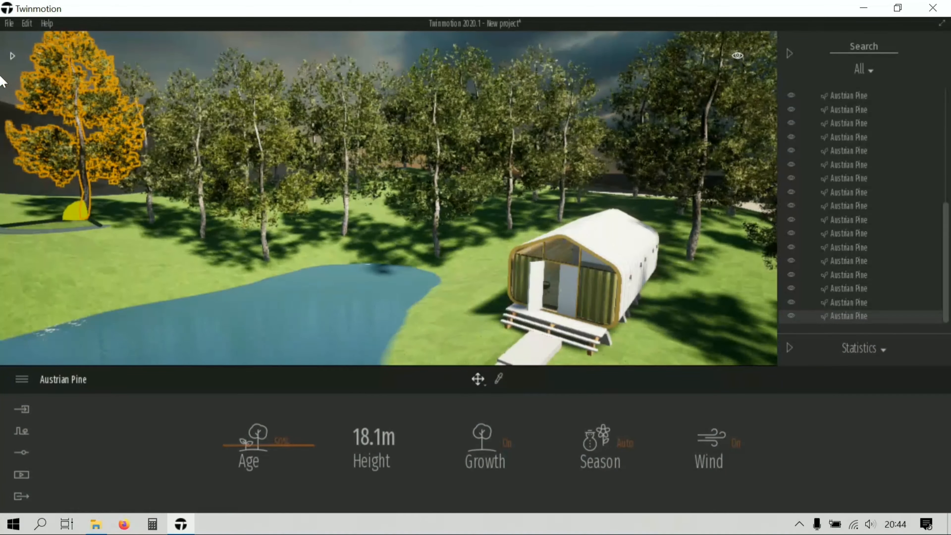
- Place three Norway Spruces from the tree library, two directly behind the house and one on the grass beside it
left_click(13, 56)
mouse_move(121, 231)
scroll(75, 213, "up", 2)
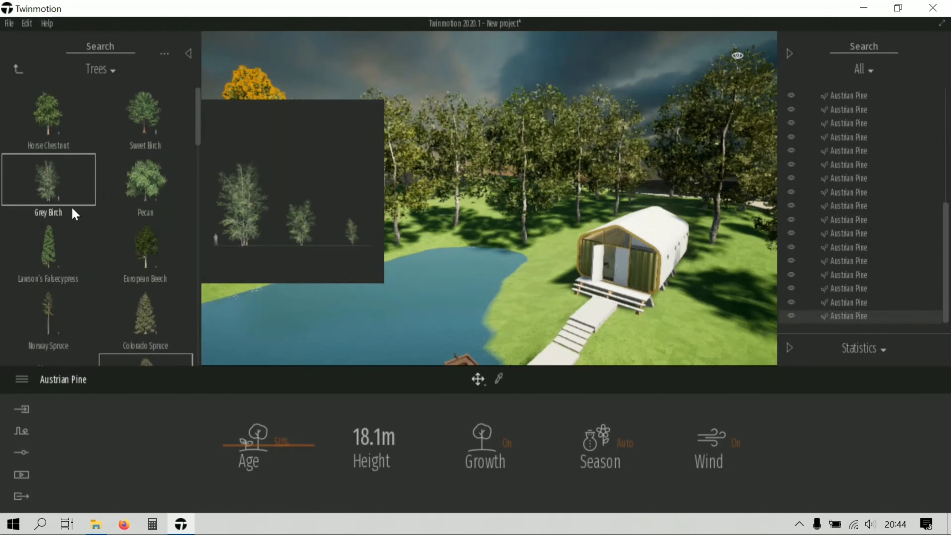
scroll(86, 195, "down", 10)
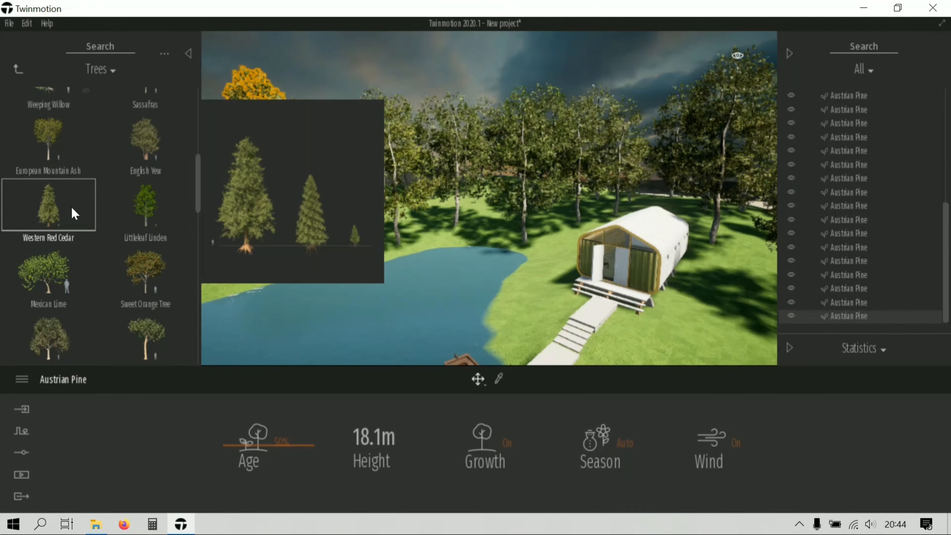
scroll(75, 214, "down", 2)
scroll(133, 224, "down", 1)
scroll(133, 225, "up", 3)
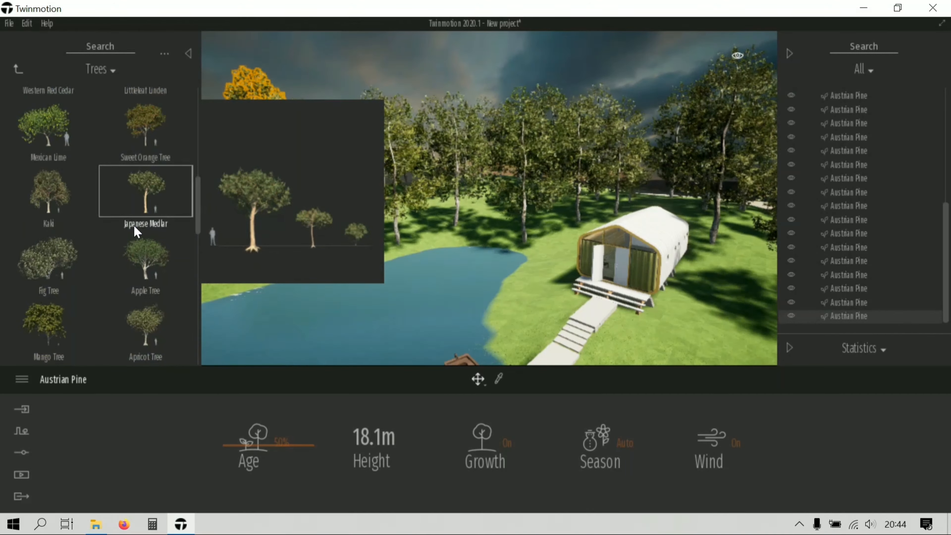
scroll(133, 224, "up", 10)
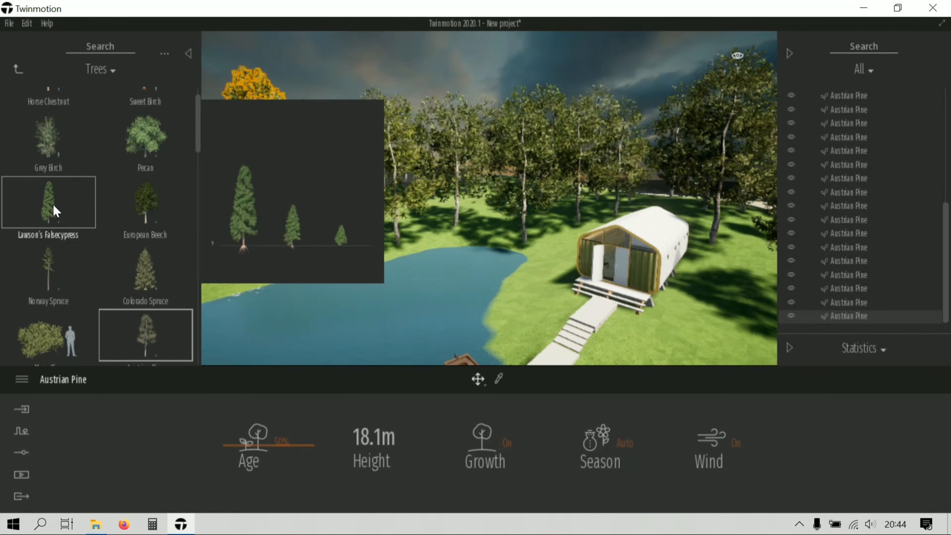
scroll(66, 203, "up", 1)
scroll(60, 217, "down", 2)
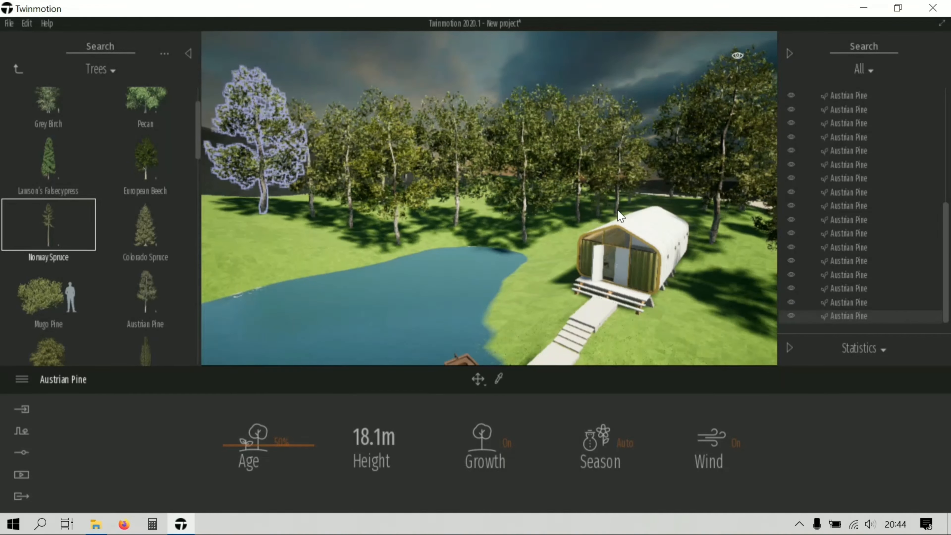
left_click(645, 206)
right_click_drag(510, 235, 513, 236)
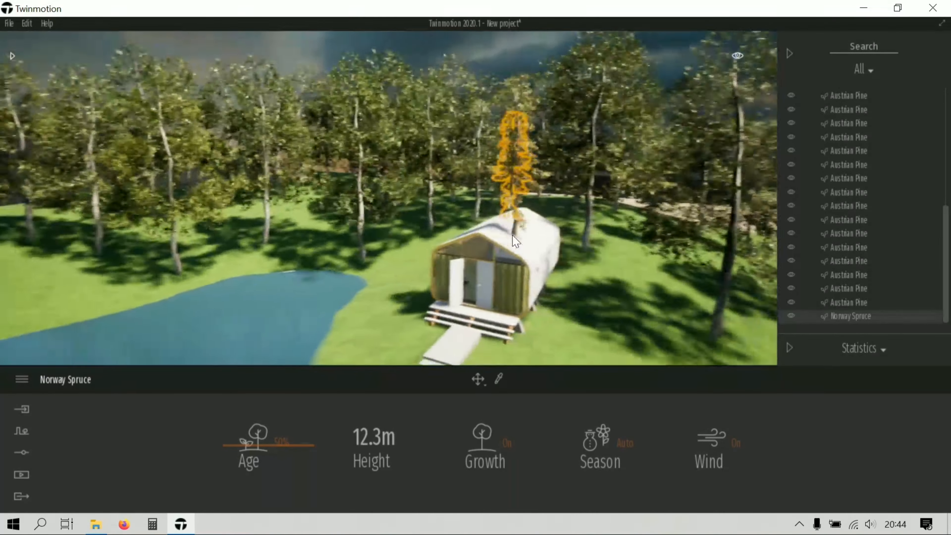
left_click(614, 300)
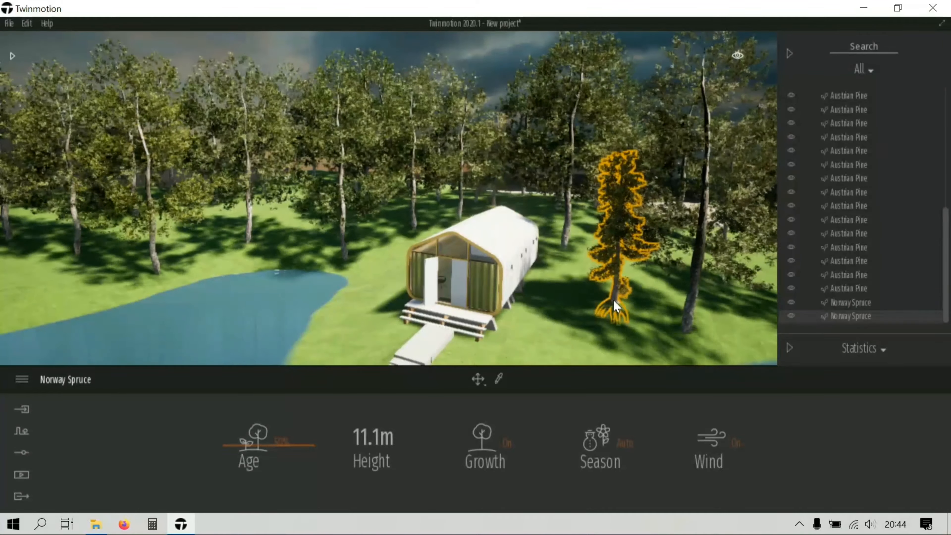
right_click_drag(613, 299, 613, 300)
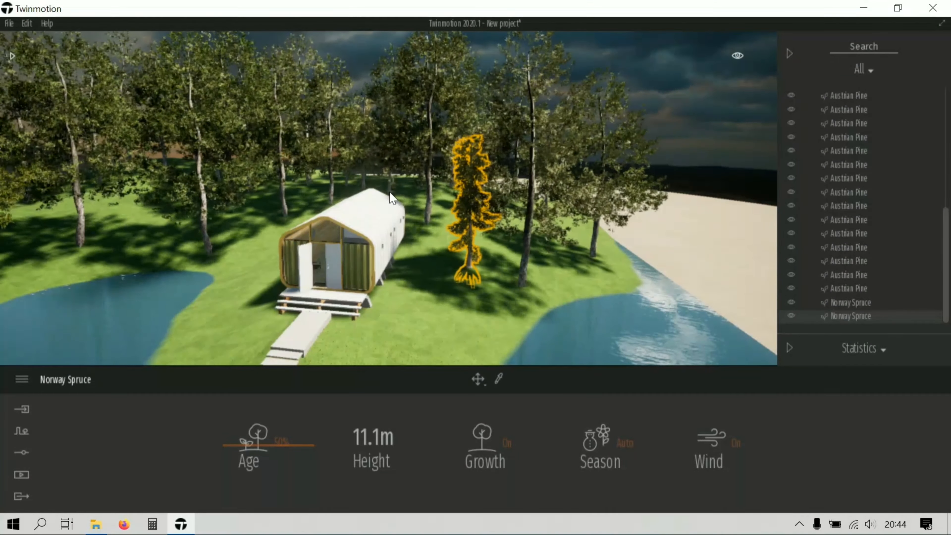
- Select the three newly placed Norway Spruces together and increase their age so they tower over the pines
left_click(849, 302)
right_click(836, 247)
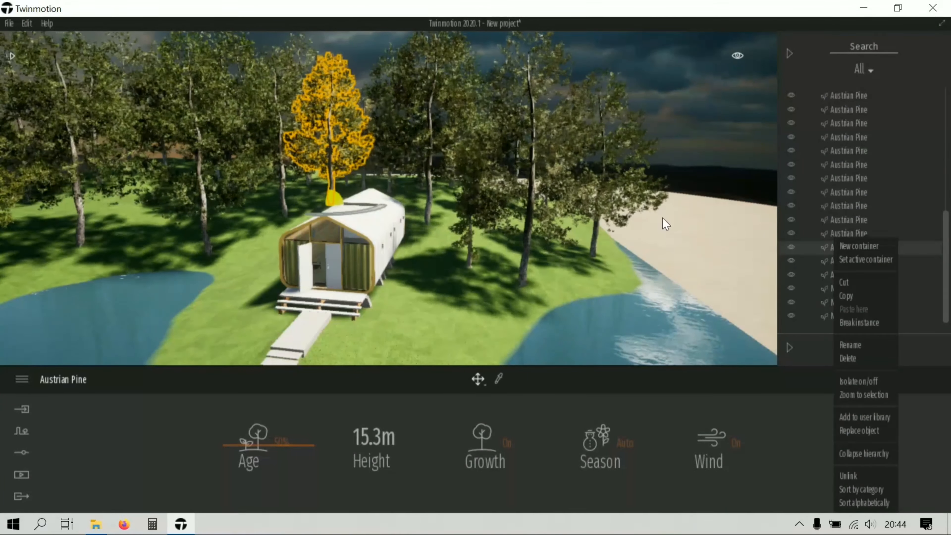
key("Escape")
left_click(856, 288)
left_click(850, 315, "shift")
scroll(868, 251, "up", 5)
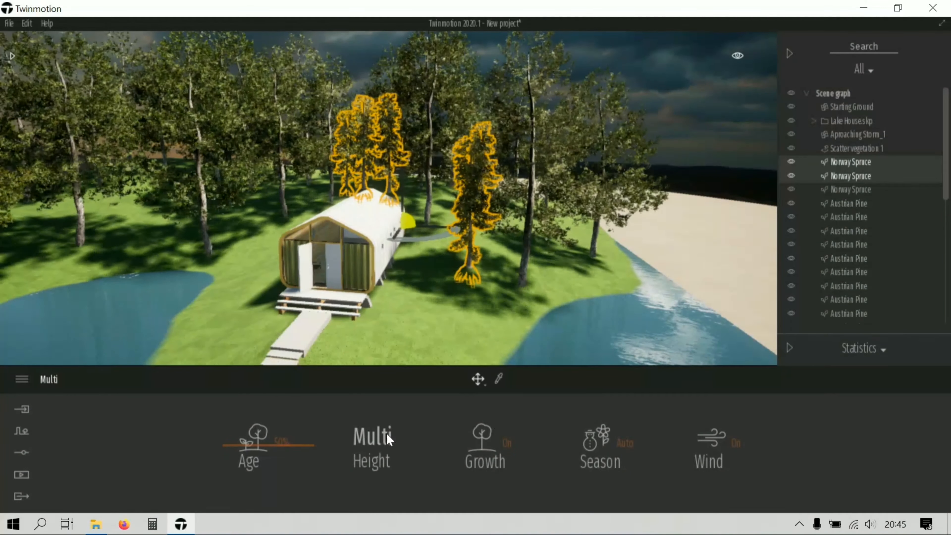
left_click_drag(245, 453, 234, 414)
left_click(443, 238)
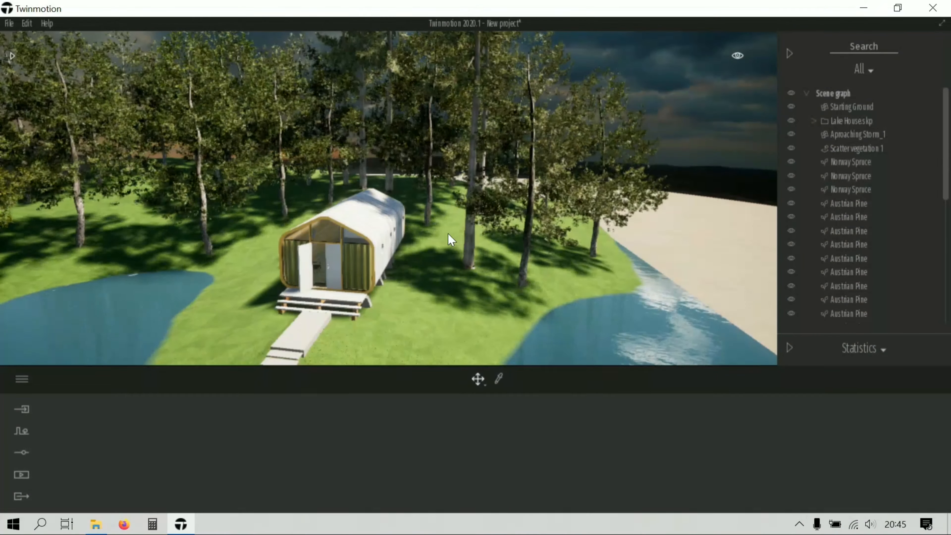
- Open the saved still image Image1 to see the scene from its camera view
right_click_drag(448, 233, 420, 178)
left_click(21, 475)
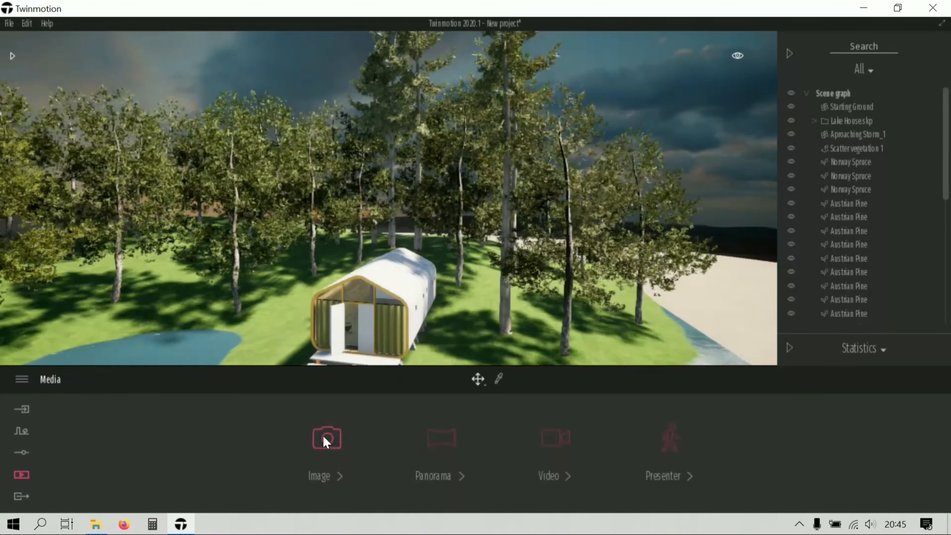
left_click(325, 438)
left_click(189, 434)
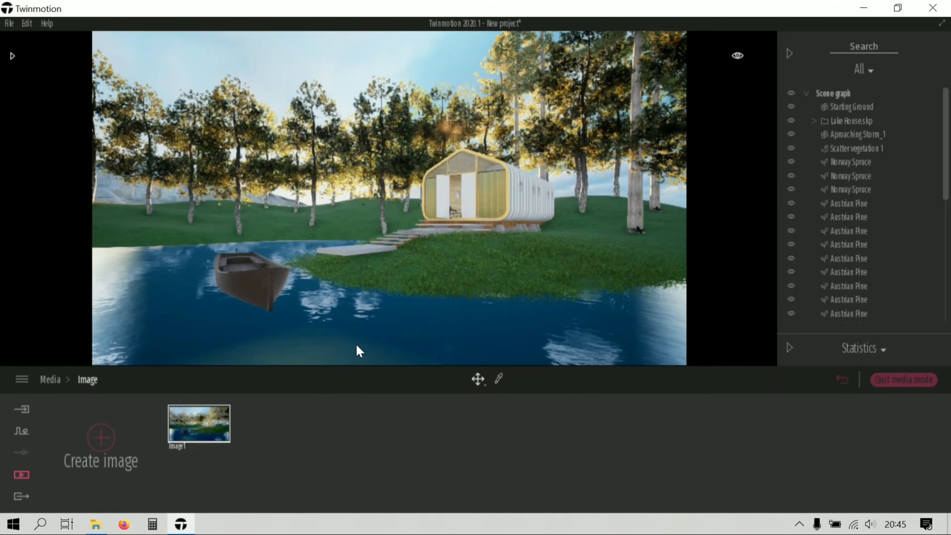
- Try a London Planetree from the tree library in front of the pines across the lake
left_click(11, 55)
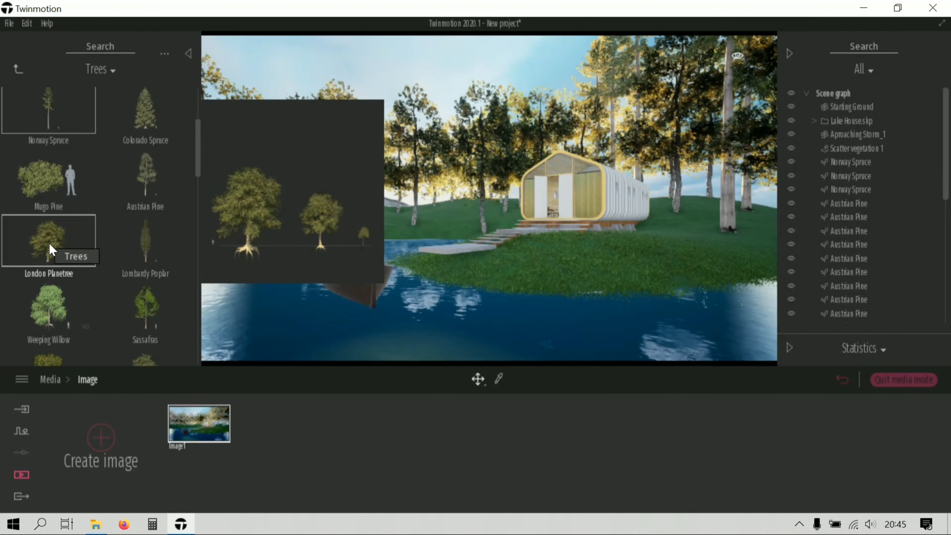
left_click_drag(52, 249, 440, 214)
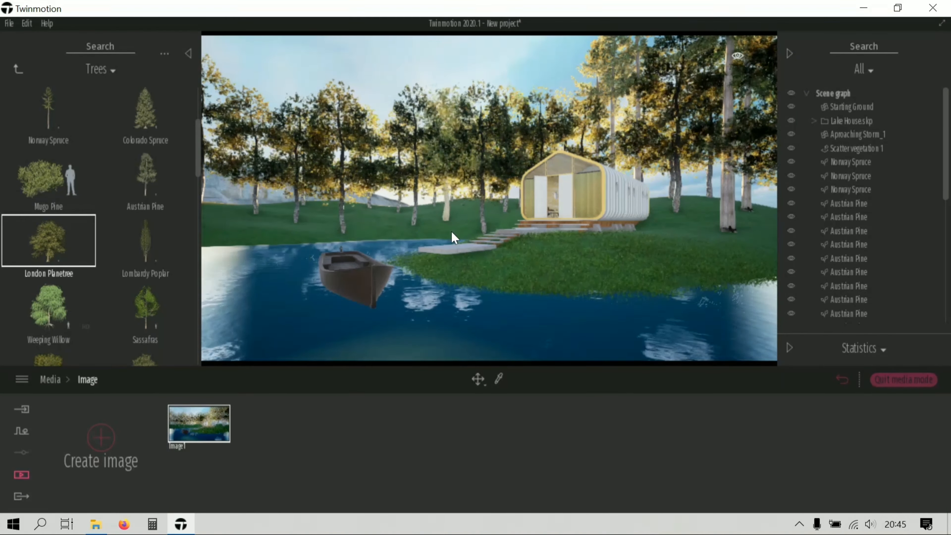
scroll(103, 277, "down", 5)
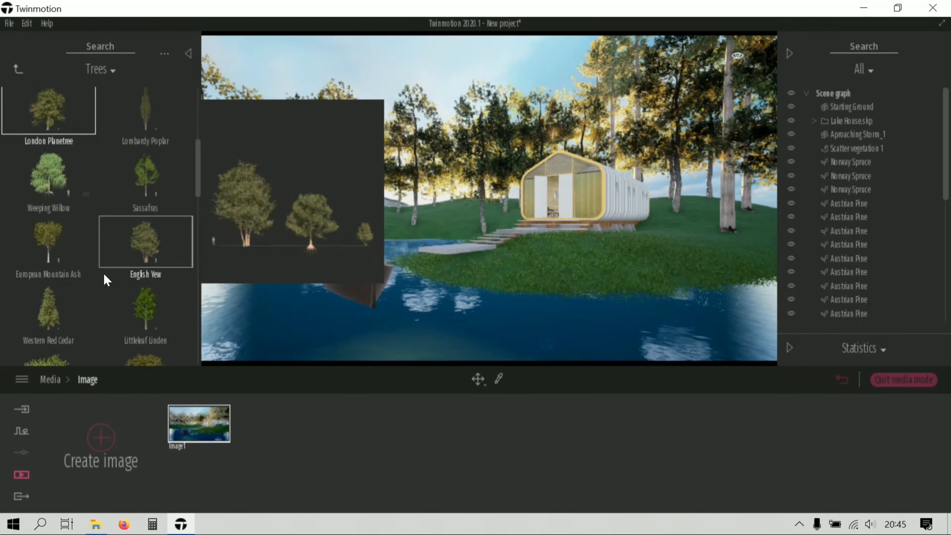
scroll(111, 275, "down", 12)
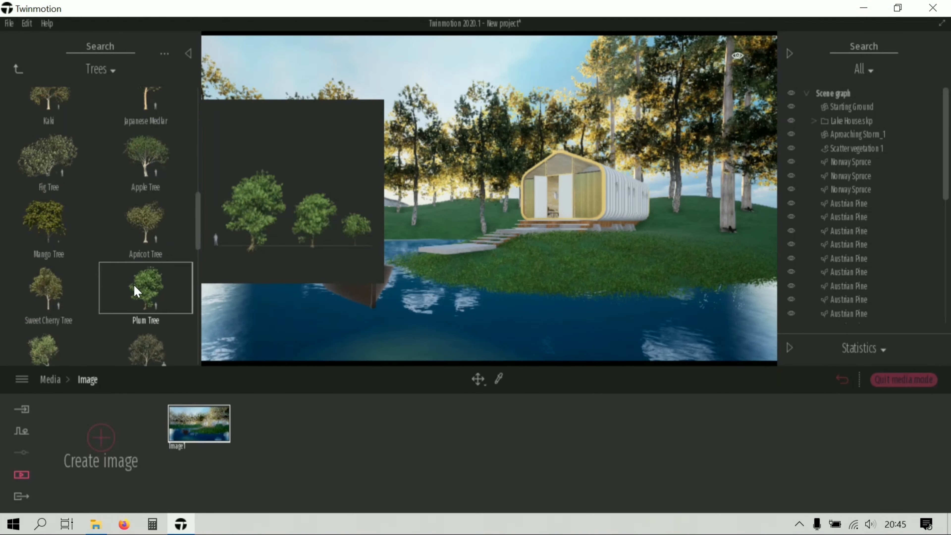
scroll(134, 284, "down", 3)
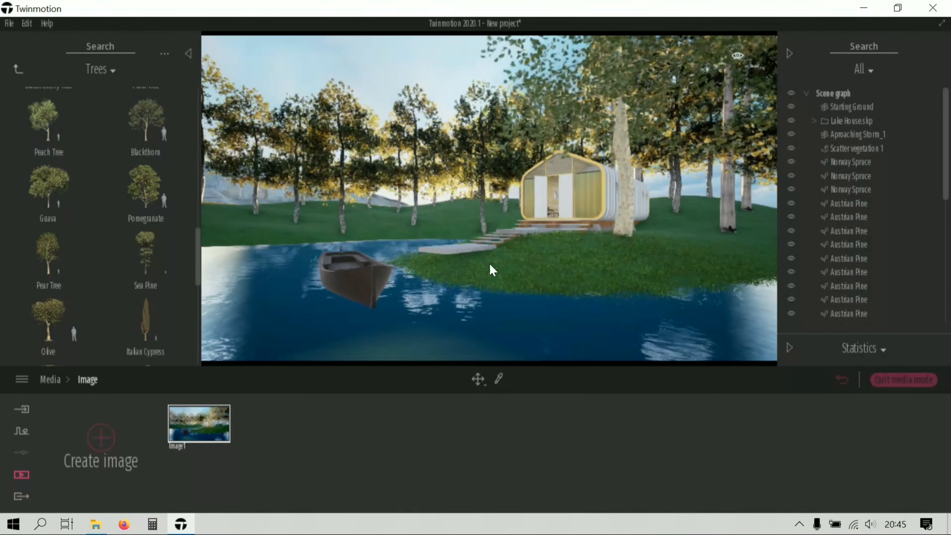
scroll(129, 281, "down", 10)
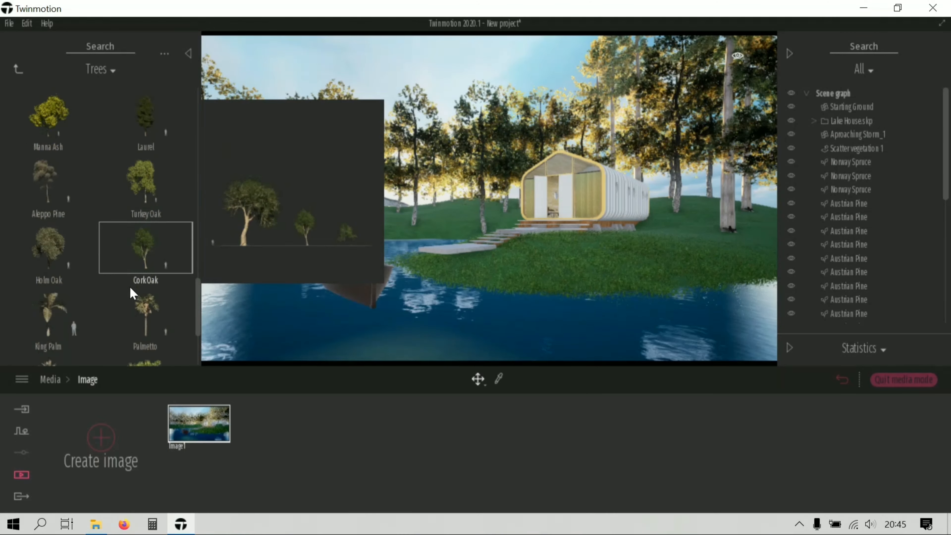
- Place Golden Chain shrubs from the tree library among the pines along the lake shore to fill the space between trunks
scroll(144, 285, "down", 2)
left_click(140, 226)
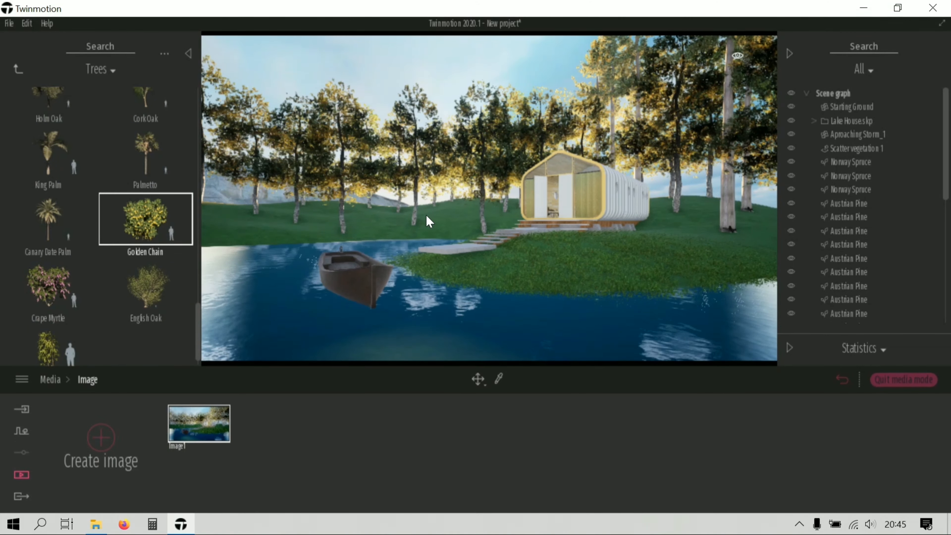
left_click(421, 219)
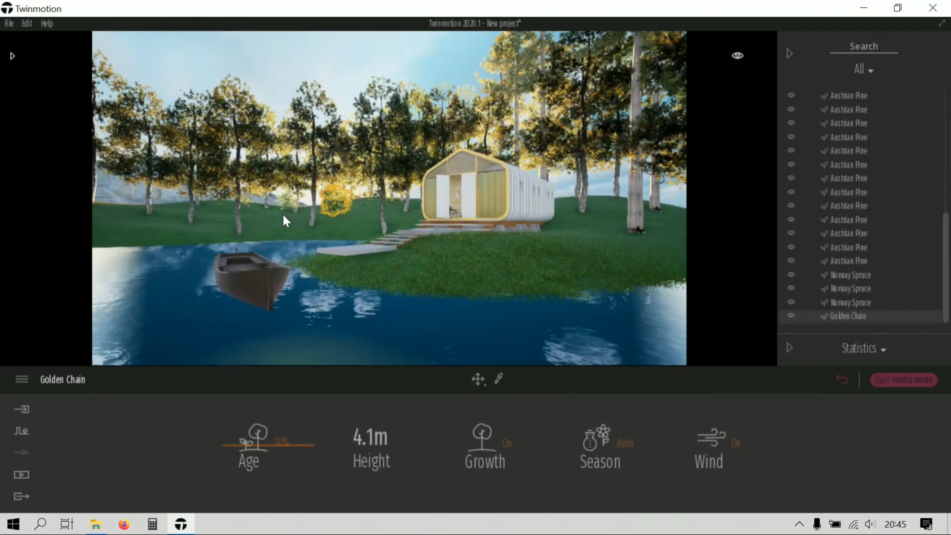
left_click(211, 213)
left_click(182, 214)
left_click(151, 215)
left_click(117, 216)
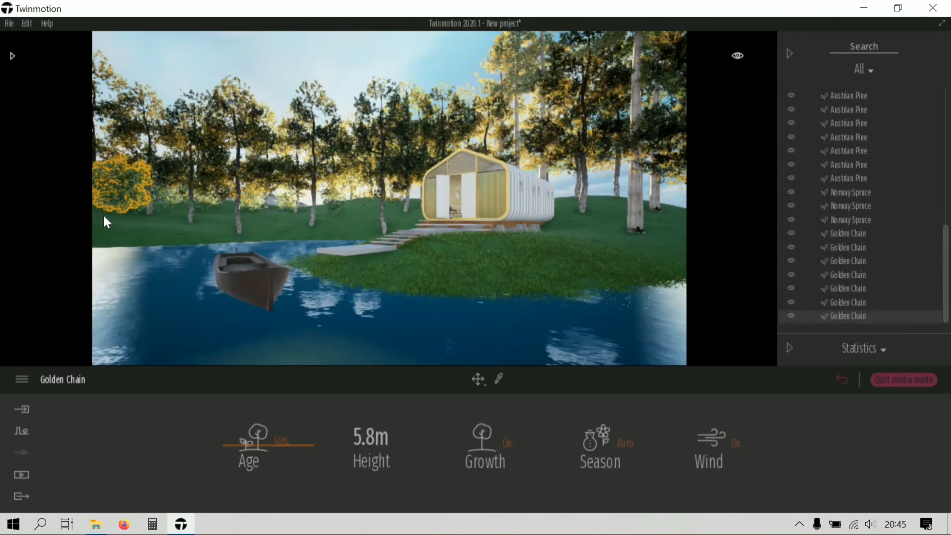
left_click(104, 215)
left_click(229, 217)
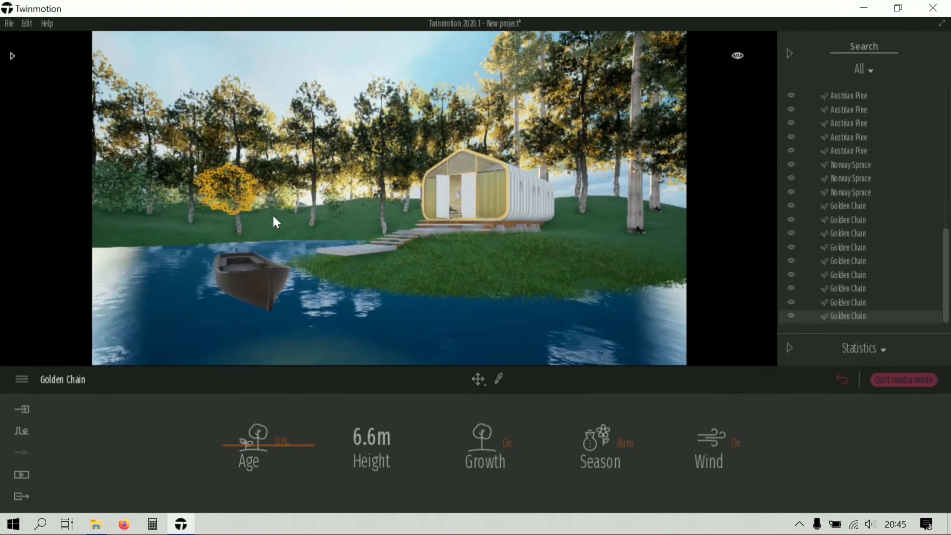
left_click(280, 218)
- Add Golden Chain shrubs on the far side of the house, beside its wall and around the tall spruce
left_click(605, 220)
left_click(570, 212)
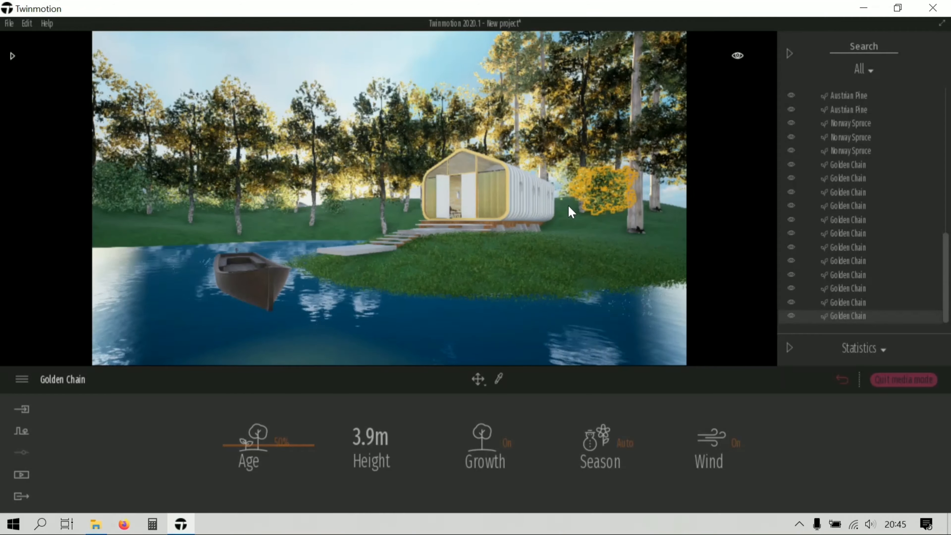
left_click(570, 212)
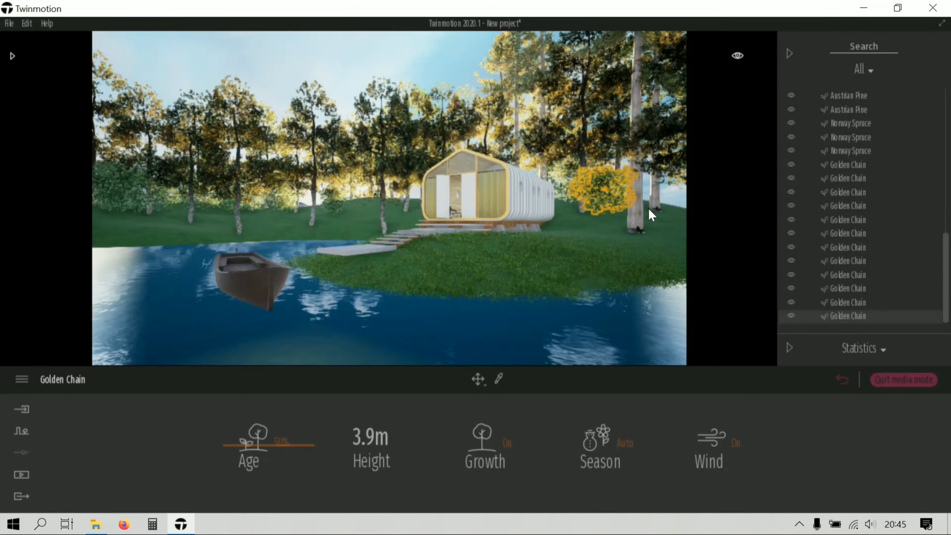
left_click(668, 222)
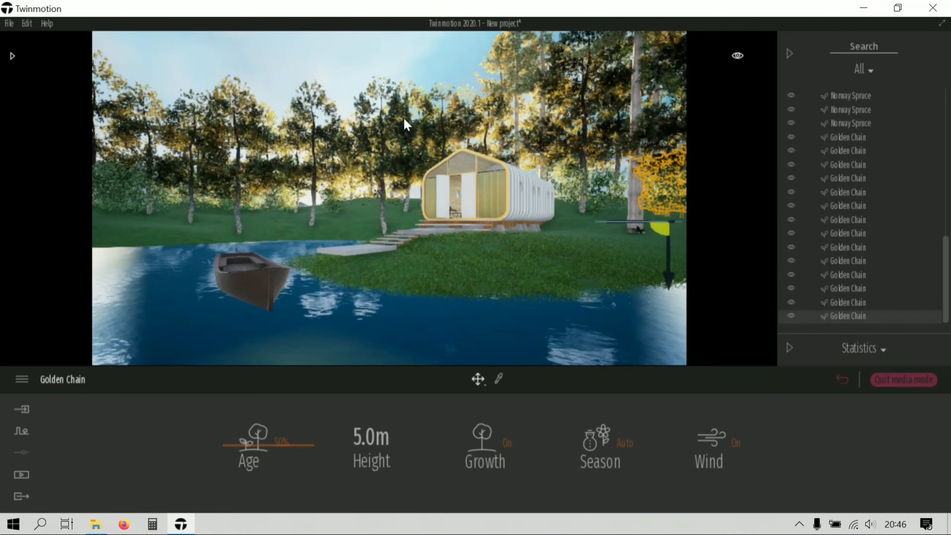
- Delete the Golden Chain shrub in front of the tall spruce and return to the Image1 camera view
key("Delete")
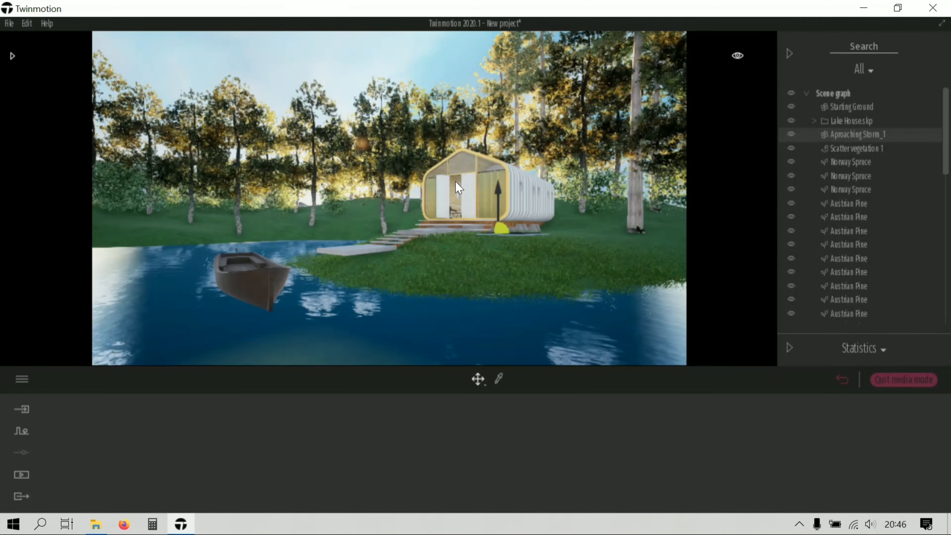
left_click(510, 236)
left_click(563, 224)
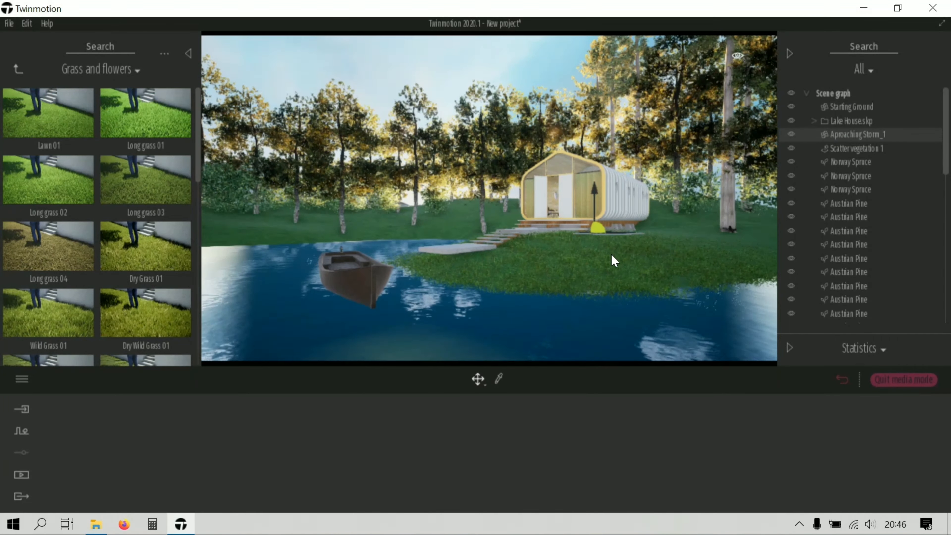
left_click_drag(616, 266, 596, 248)
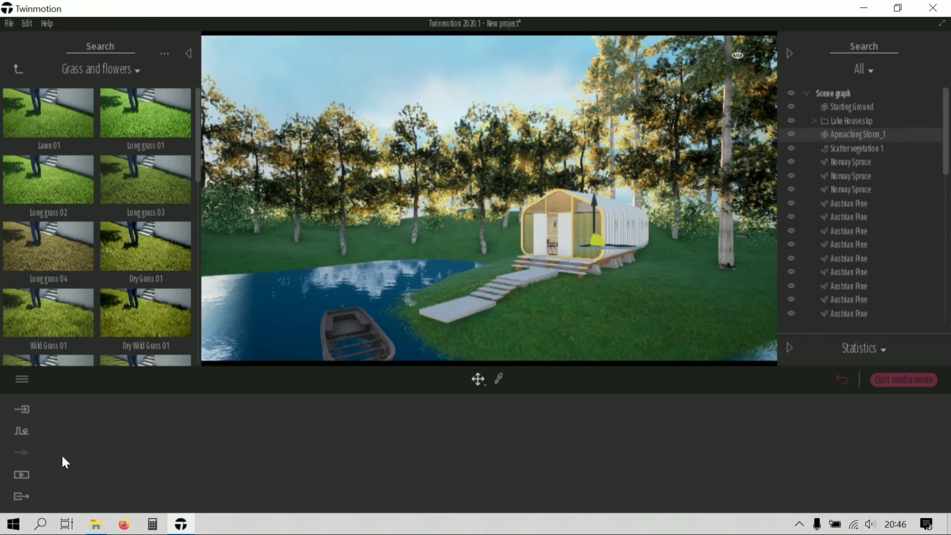
left_click(22, 475)
left_click(232, 418)
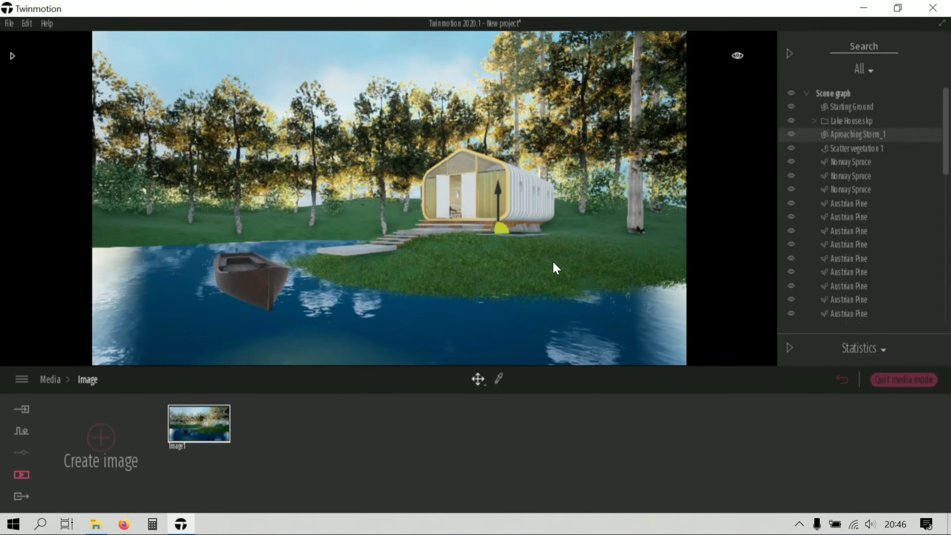
left_click(530, 275)
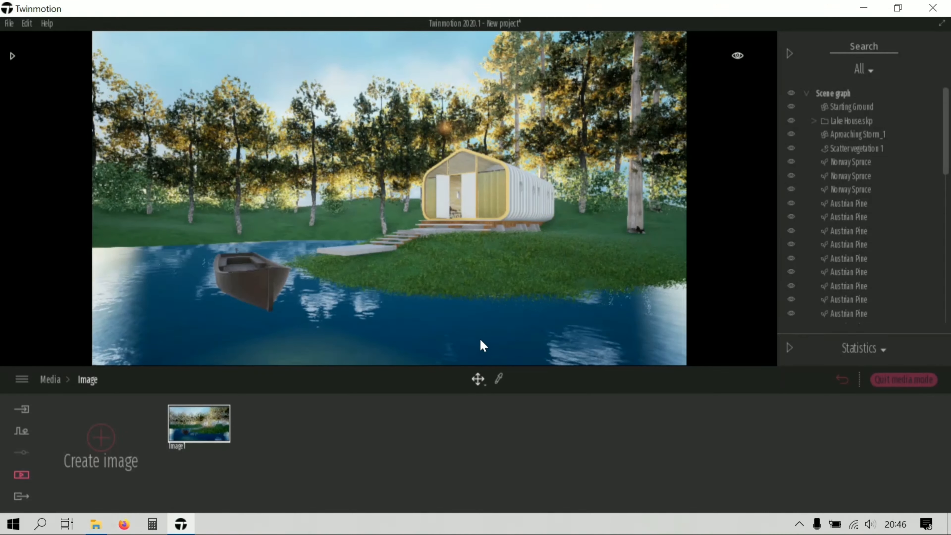
- Place Gazania 1 flowers from the bushes library on the grass beside the stepped path to the house
left_click(14, 57)
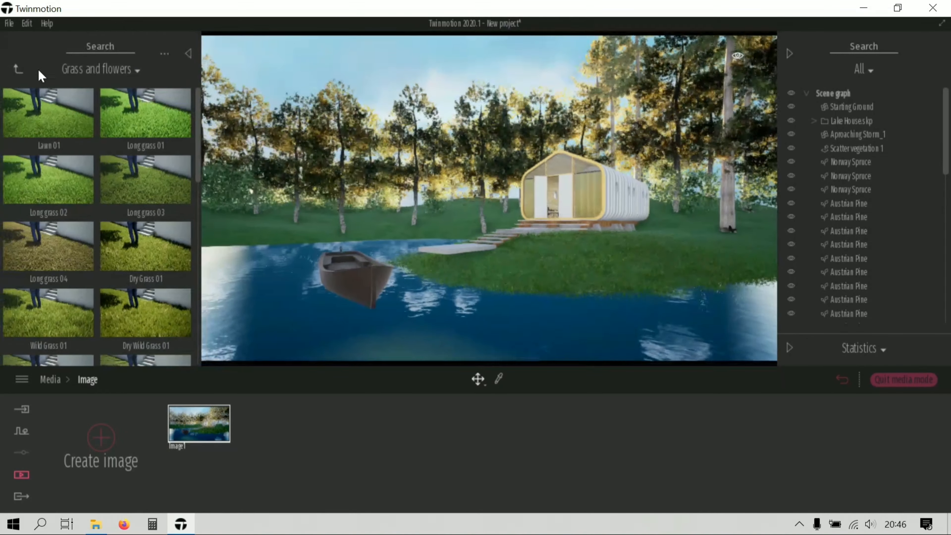
left_click(18, 70)
left_click(57, 191)
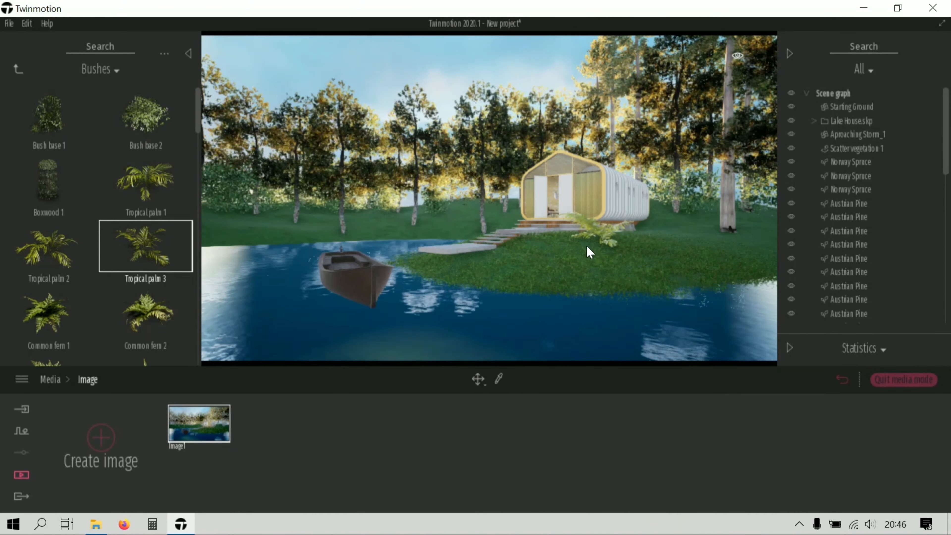
scroll(88, 287, "down", 8)
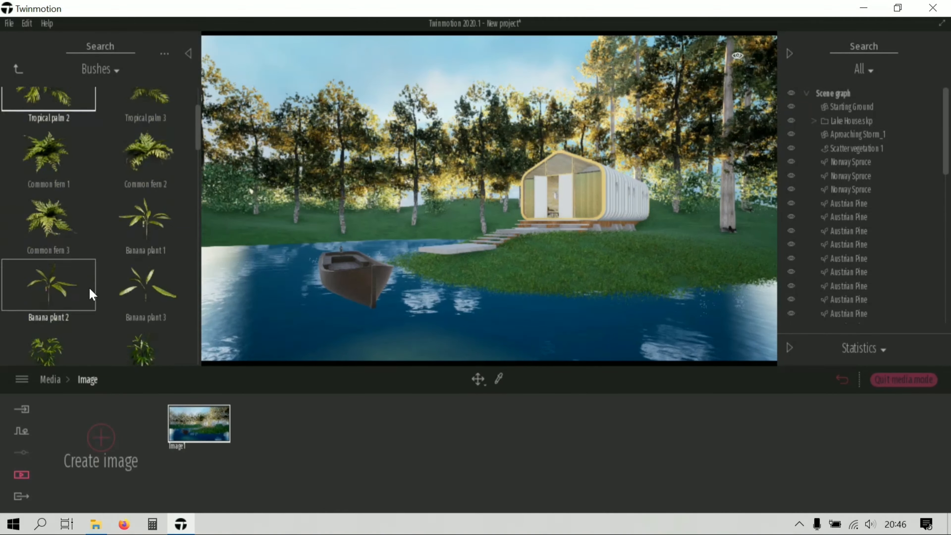
scroll(92, 295, "down", 1)
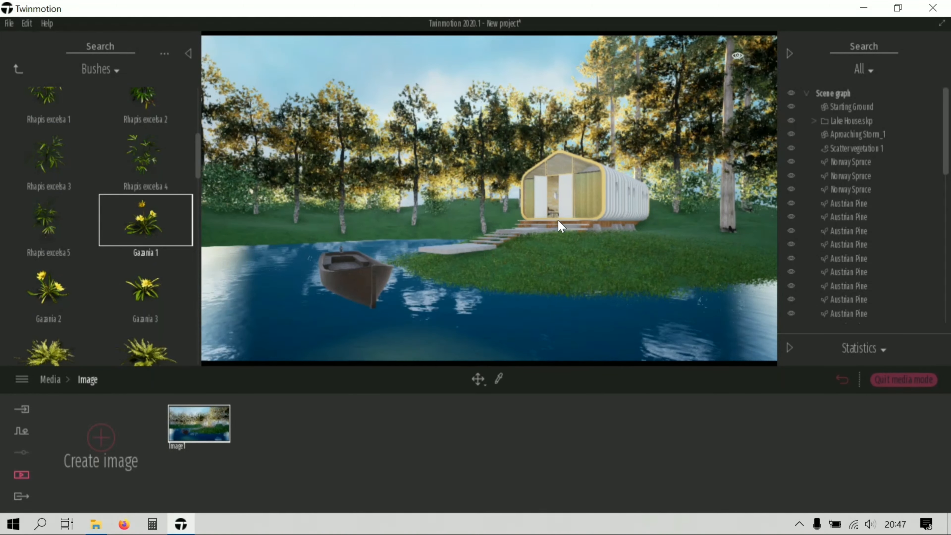
scroll(588, 230, "up", 10)
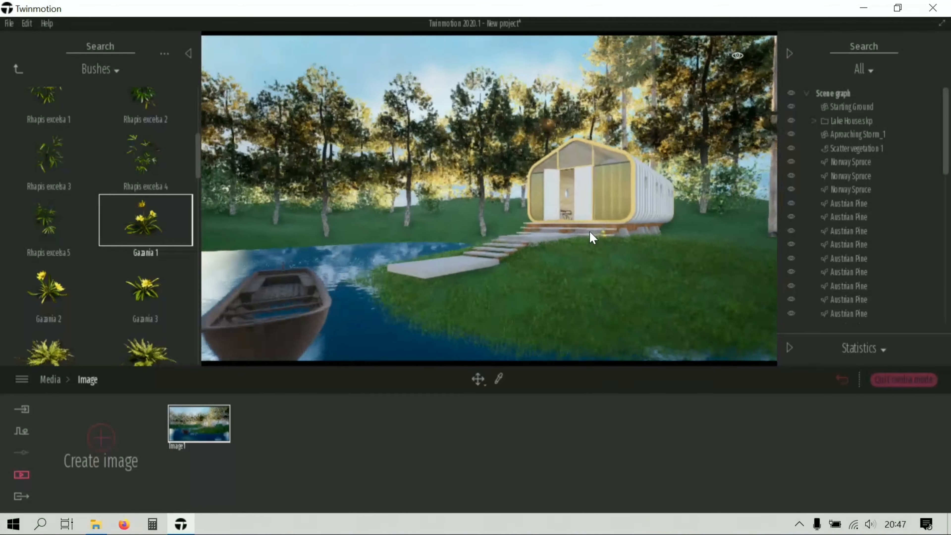
left_click_drag(643, 270, 621, 307)
right_click_drag(546, 298, 453, 273)
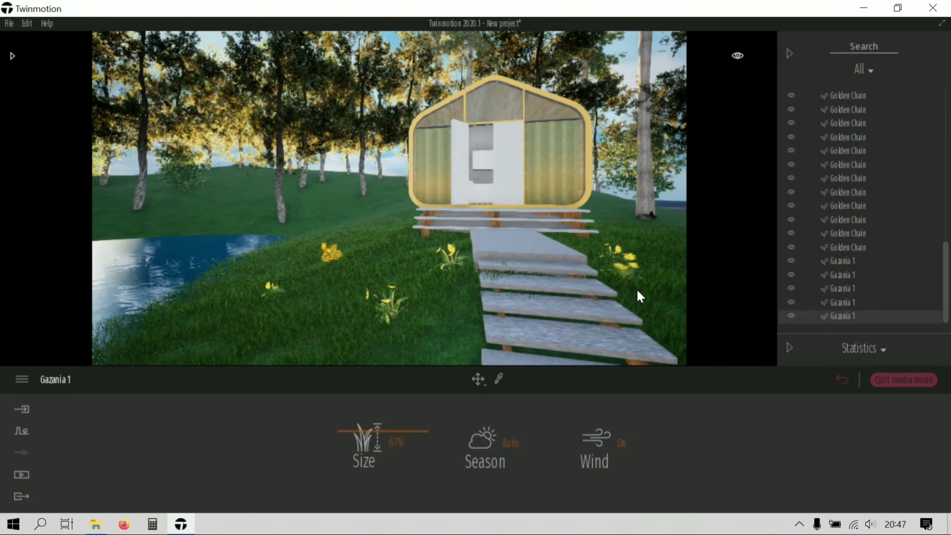
- Scatter more Gazania 1 flowers over the lawn on both sides of the path and down towards the shore
right_click_drag(370, 224, 538, 262)
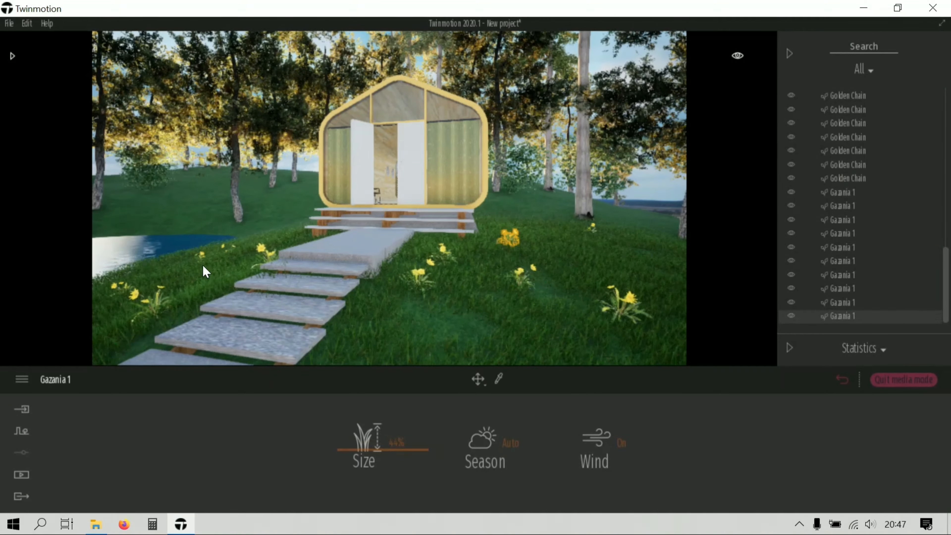
scroll(219, 214, "up", 10)
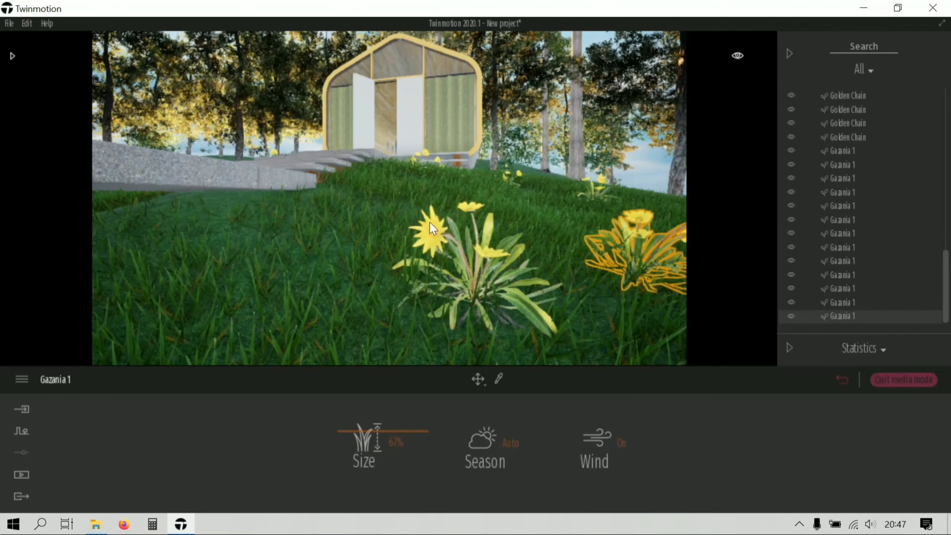
scroll(340, 245, "down", 10)
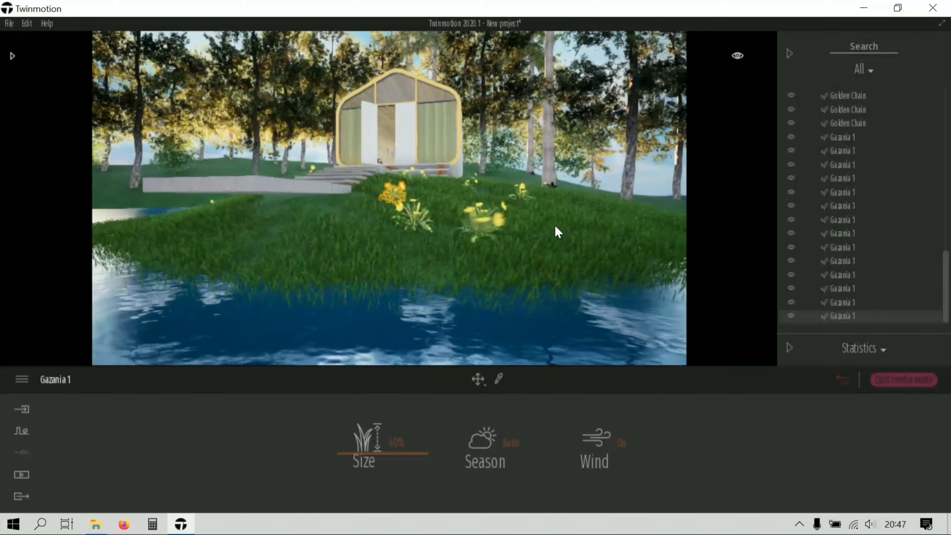
scroll(565, 232, "down", 8)
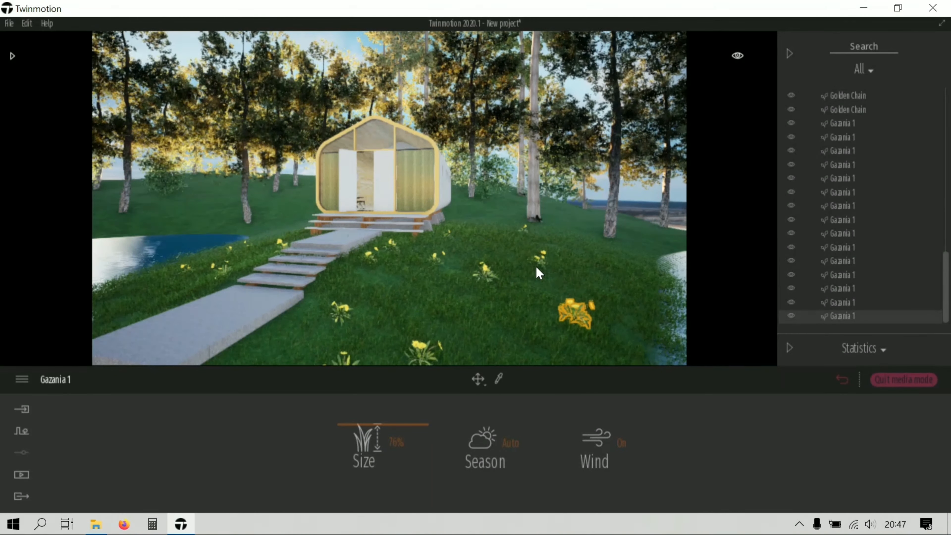
left_click(535, 266)
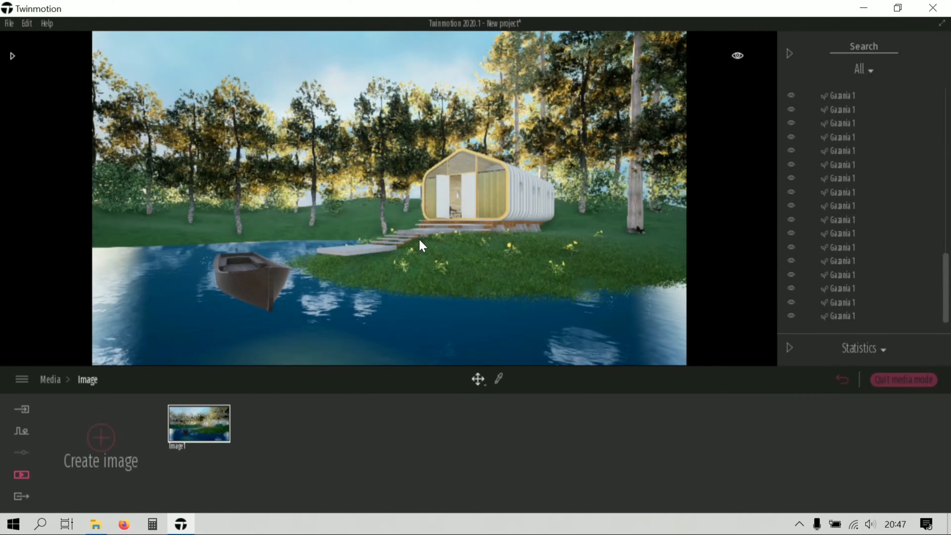
- Quit media mode and open the concrete materials in the library
left_click(902, 381)
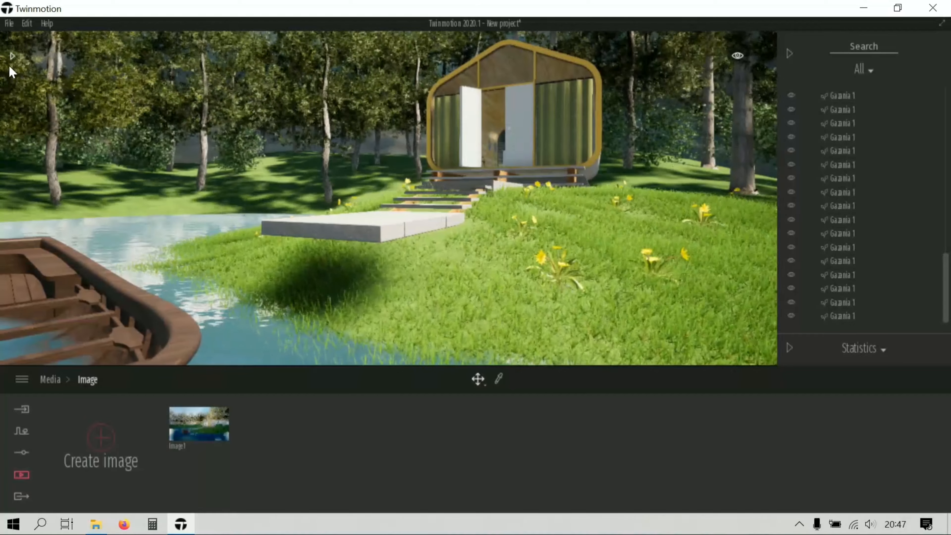
left_click(15, 75)
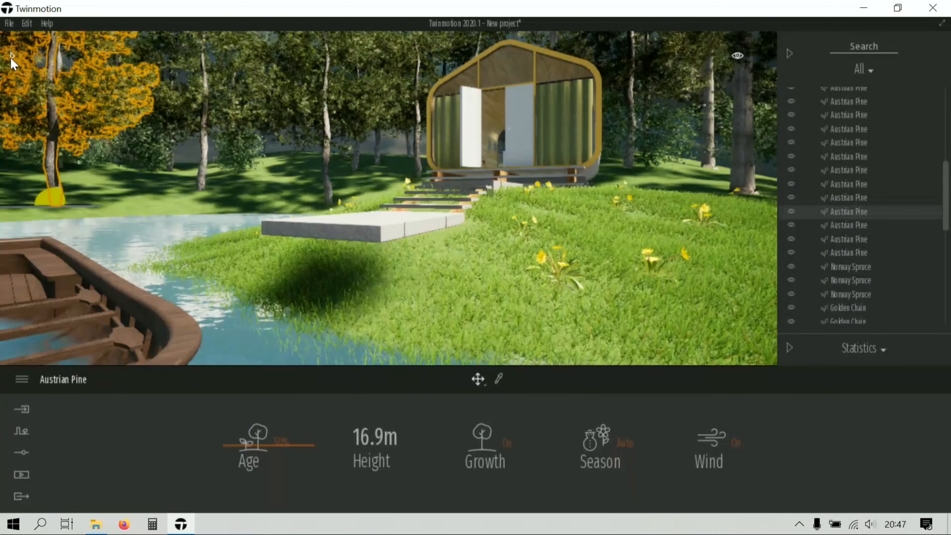
left_click(12, 56)
left_click(15, 73)
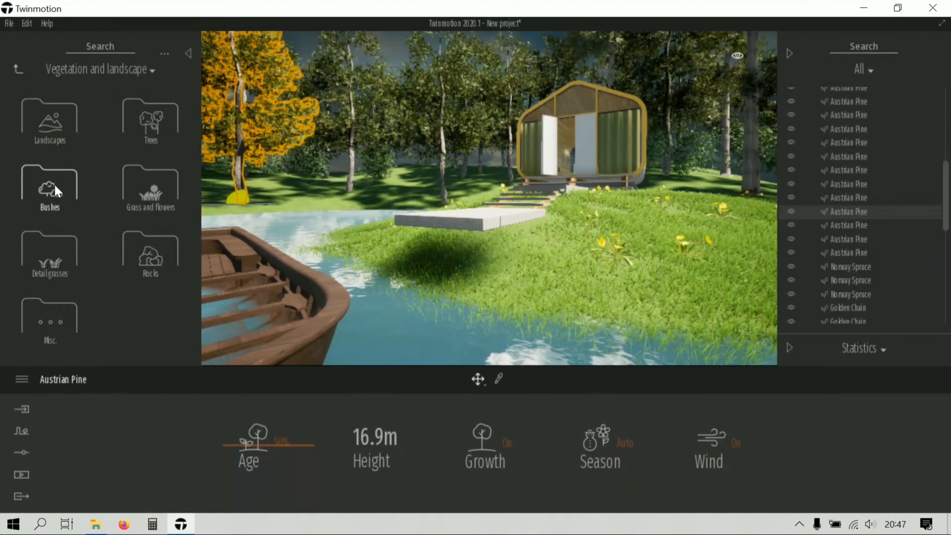
left_click(20, 70)
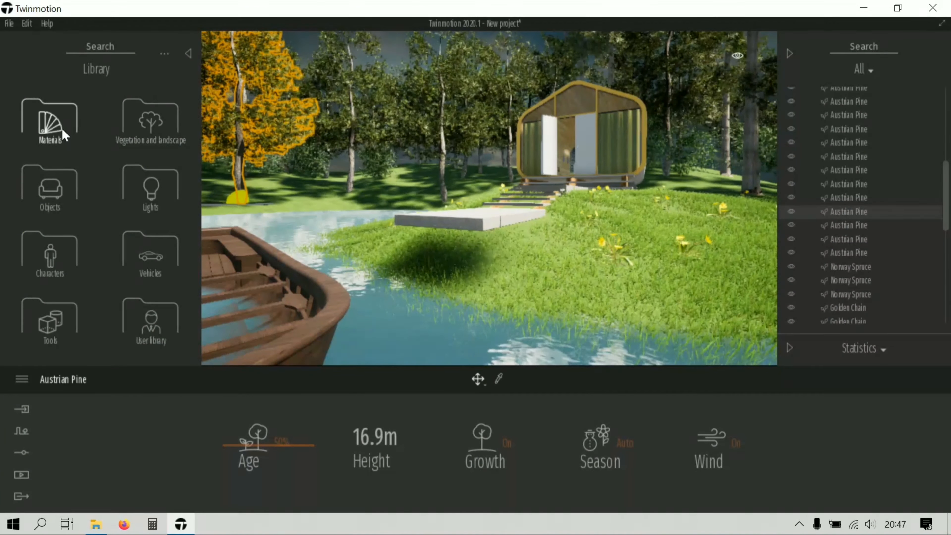
left_click(50, 123)
left_click(62, 188)
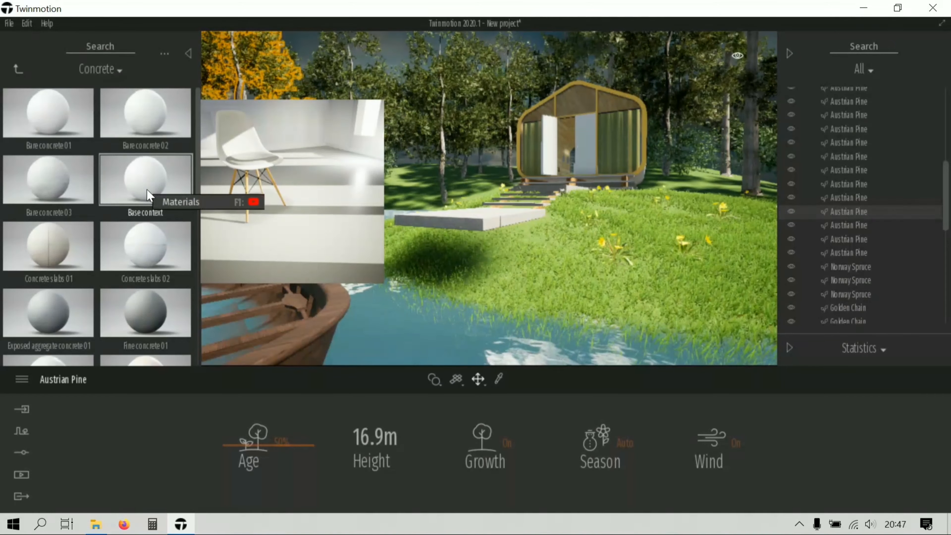
- Apply Bare concrete 03 to the walkway slab leading to the house, covering its top and front edge
left_click_drag(64, 183, 495, 246)
key("w")
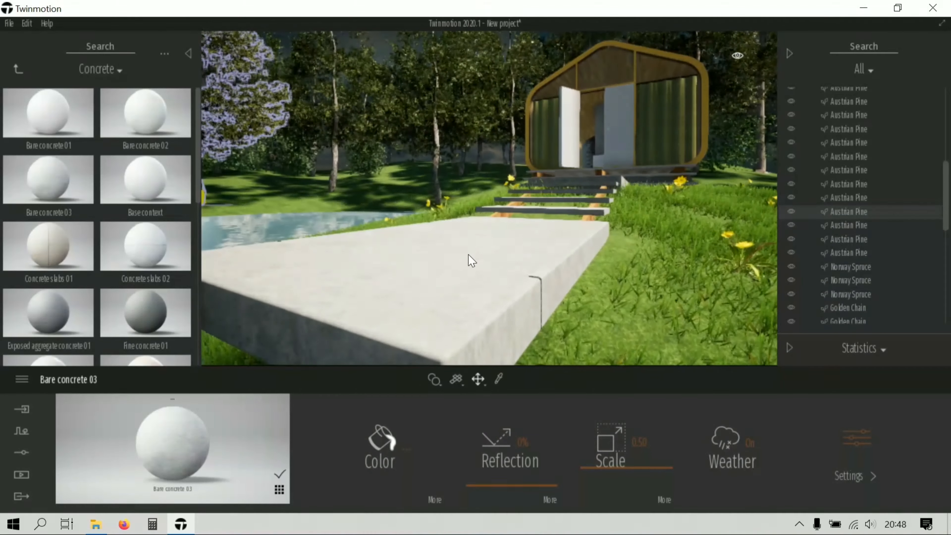
key("q")
scroll(455, 277, "down", 5)
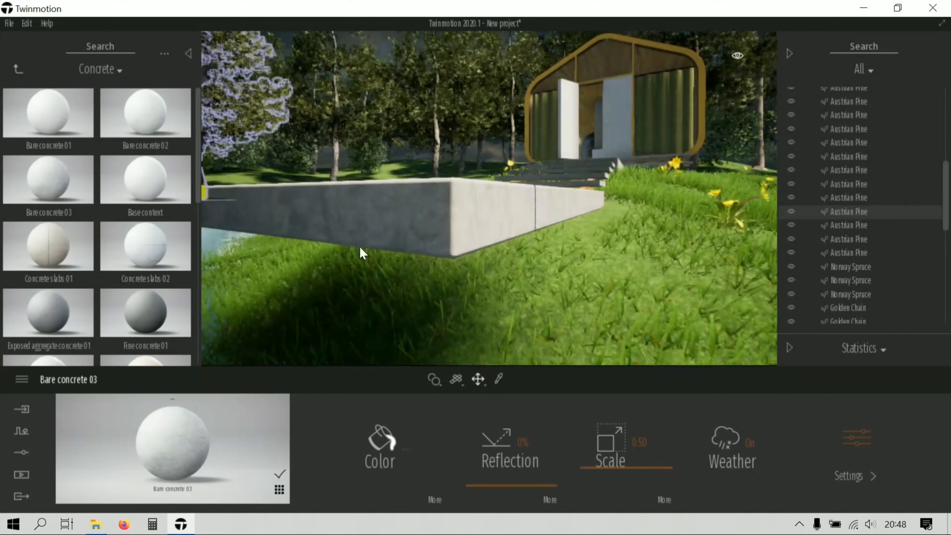
mouse_move(53, 199)
left_click_drag(49, 191, 408, 243)
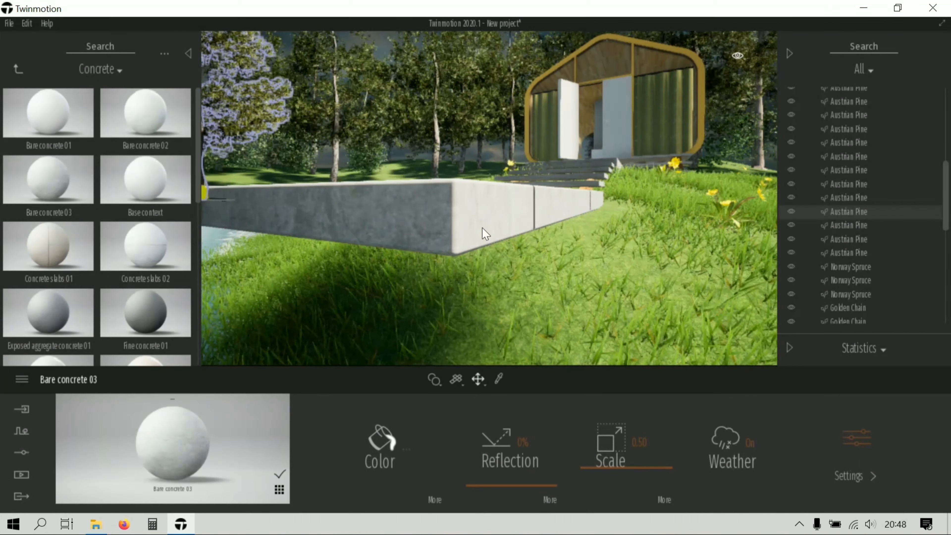
- Apply the wood material Oak 03 G to the timber supports under the porch steps
key("e")
key("d")
key("w")
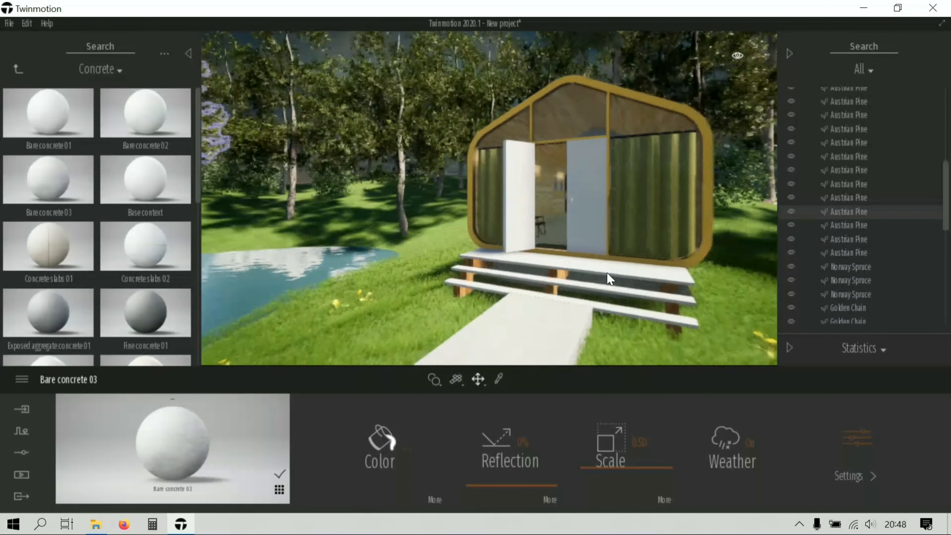
key("w")
key("a")
key("q")
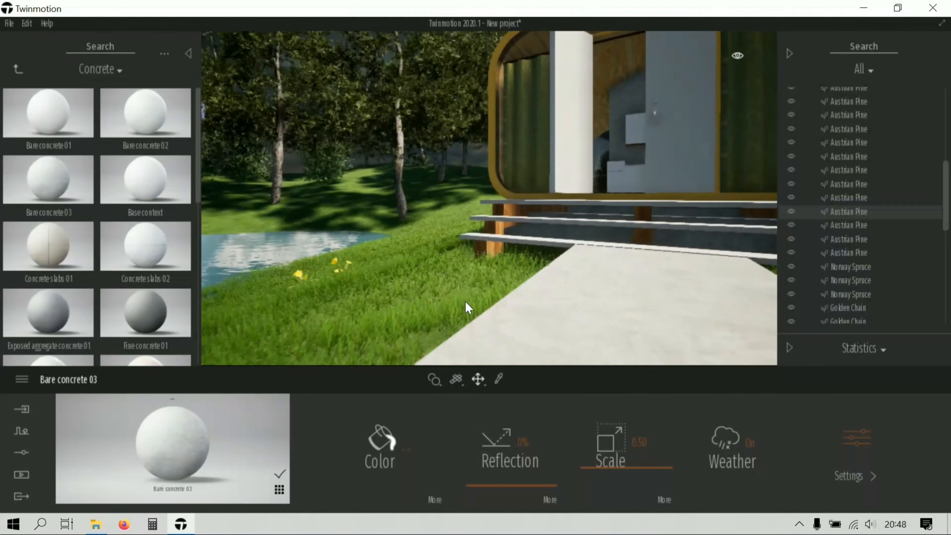
key("w")
left_click(18, 69)
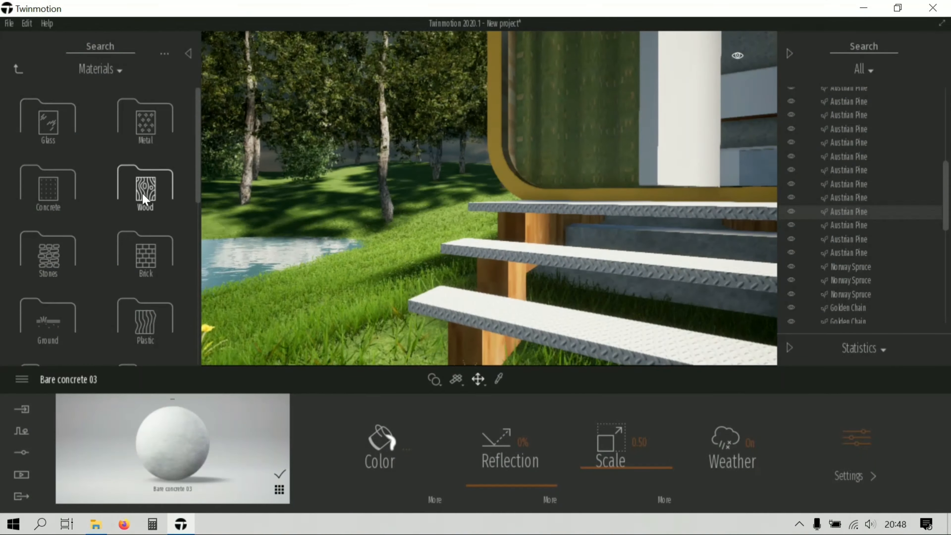
left_click(144, 199)
scroll(142, 267, "down", 3)
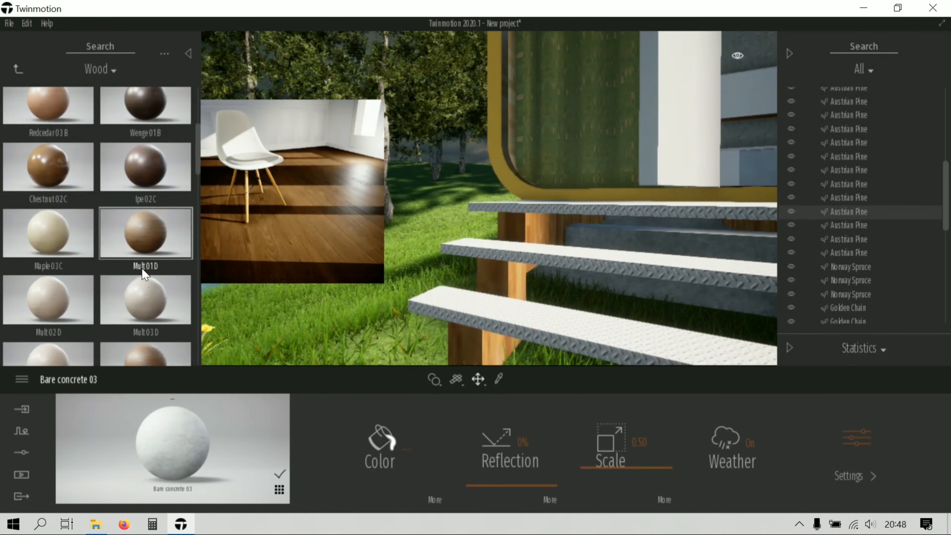
scroll(143, 271, "down", 6)
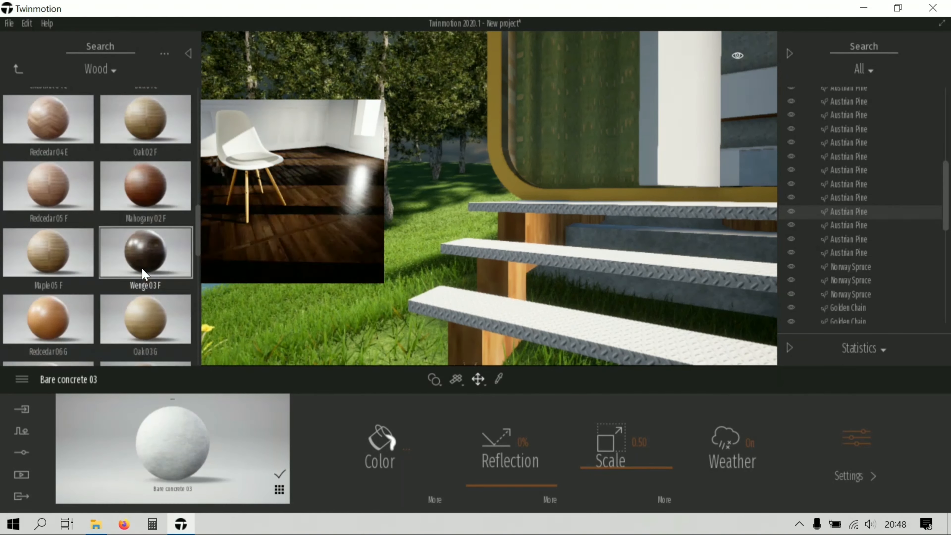
scroll(144, 274, "down", 2)
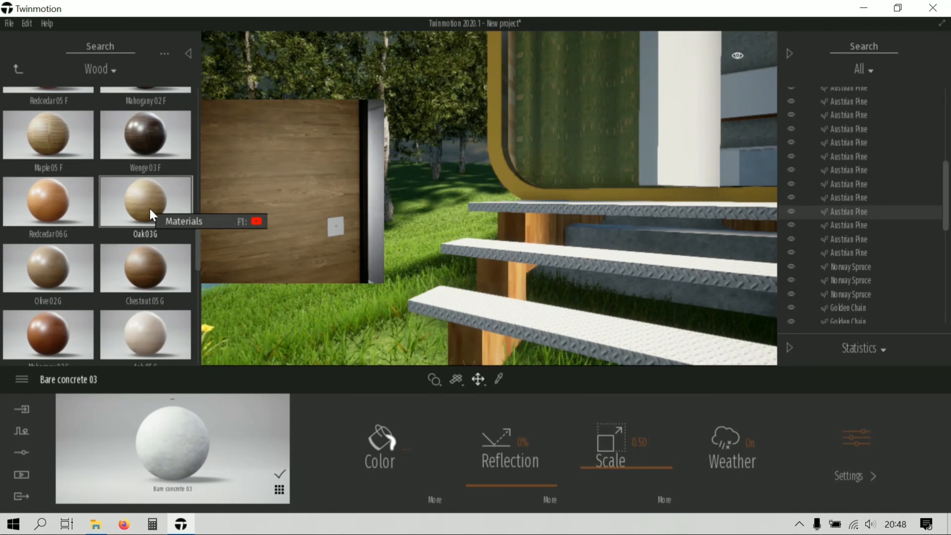
left_click_drag(152, 214, 466, 352)
- Apply the metal material Diamond plate 03 to the porch deck and its step treads
key("d")
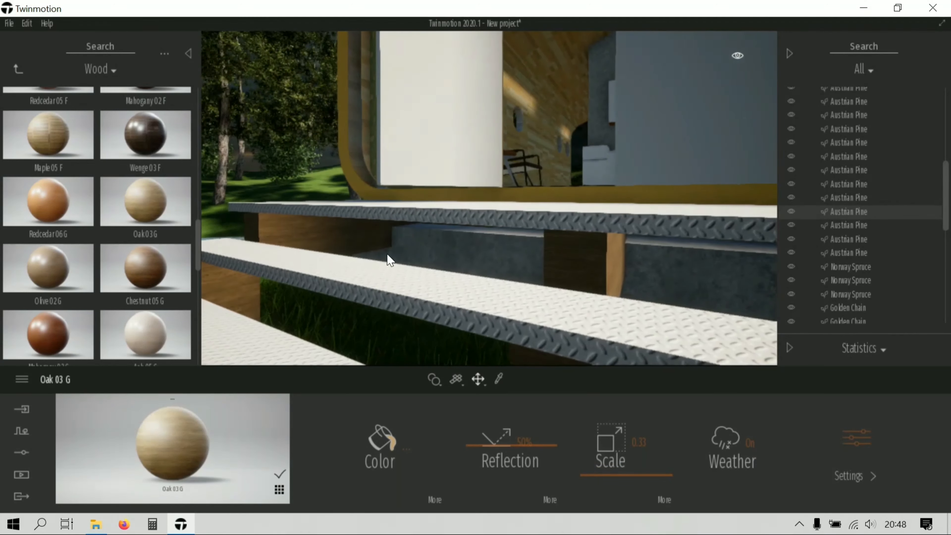
key("s")
right_click_drag(390, 228, 309, 149)
key("e")
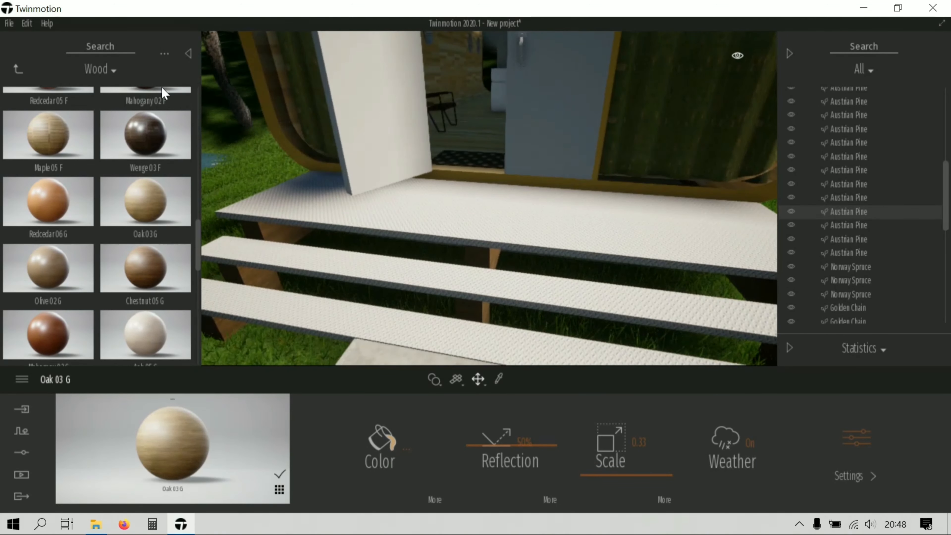
left_click(19, 69)
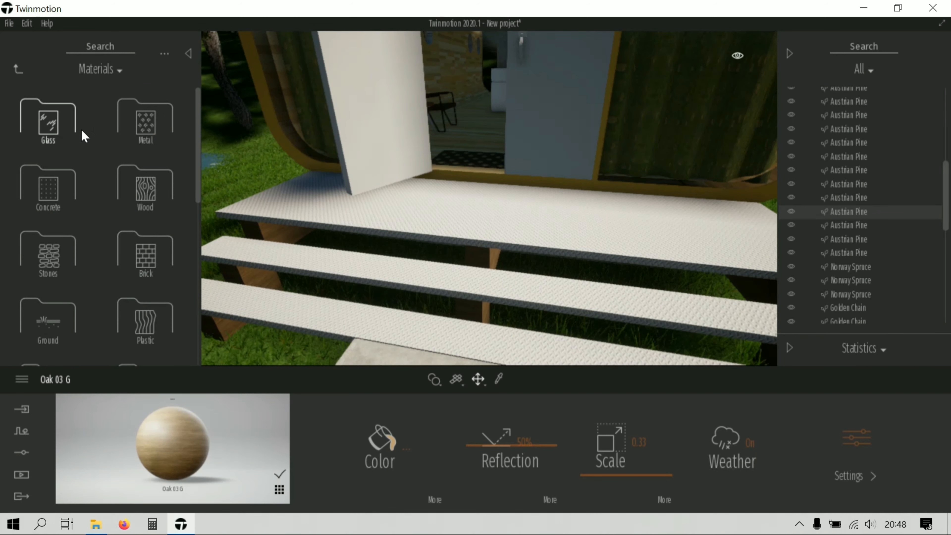
left_click(146, 122)
scroll(90, 274, "down", 2)
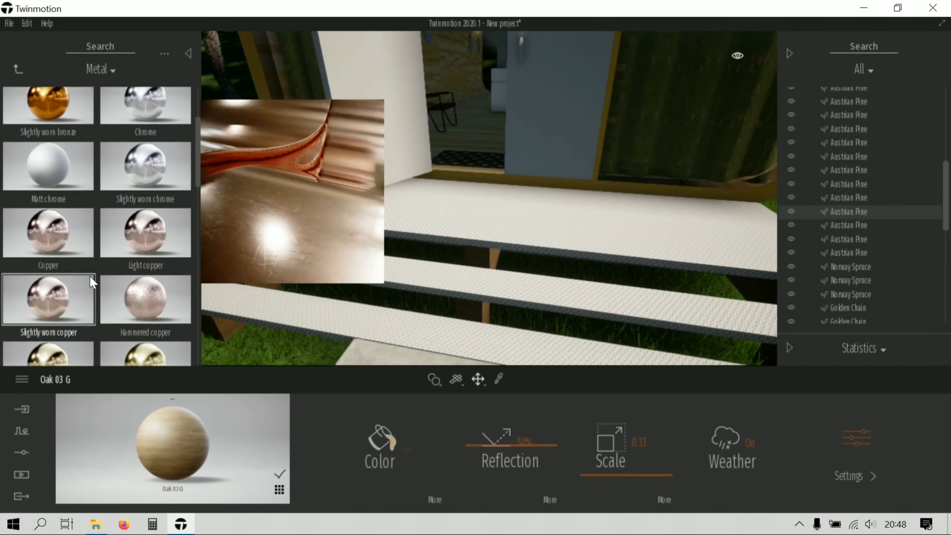
scroll(91, 282, "down", 5)
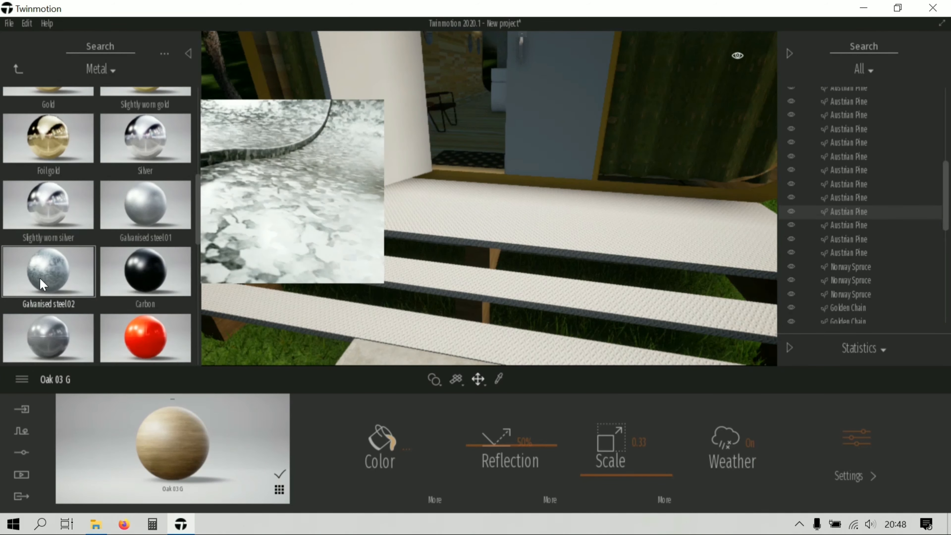
scroll(42, 284, "down", 4)
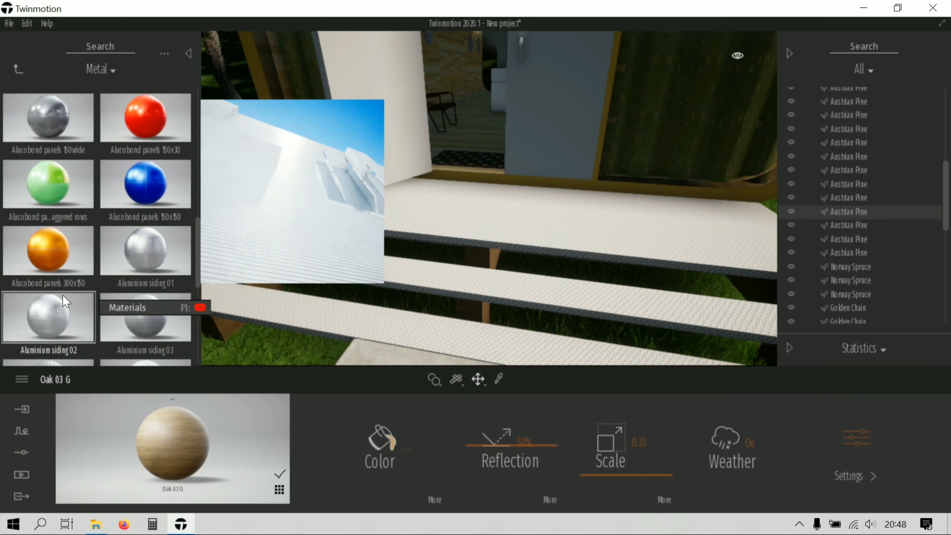
scroll(60, 316, "down", 5)
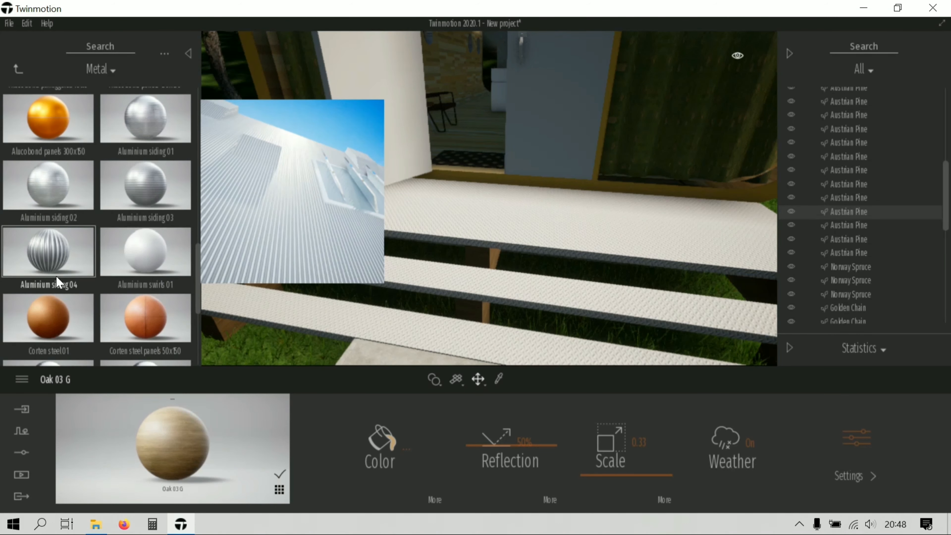
scroll(50, 292, "down", 2)
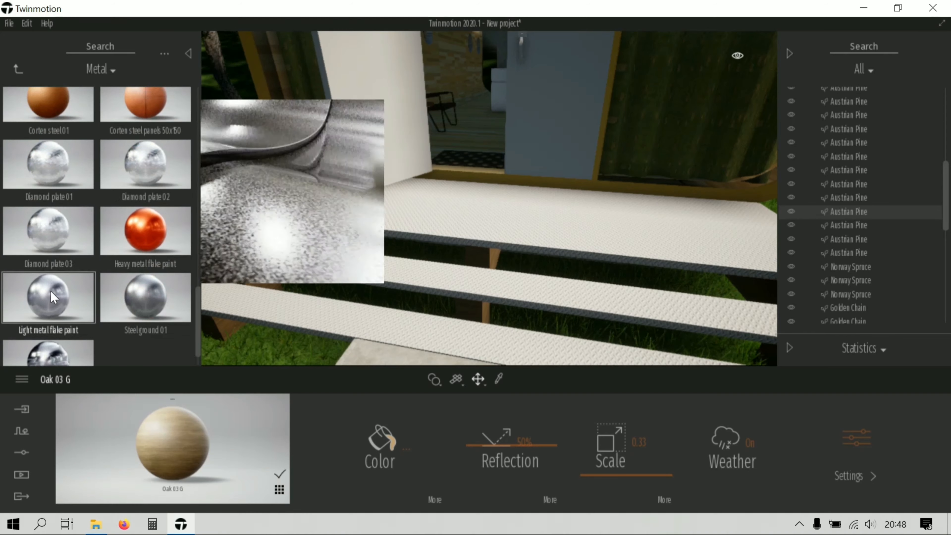
left_click_drag(49, 229, 422, 229)
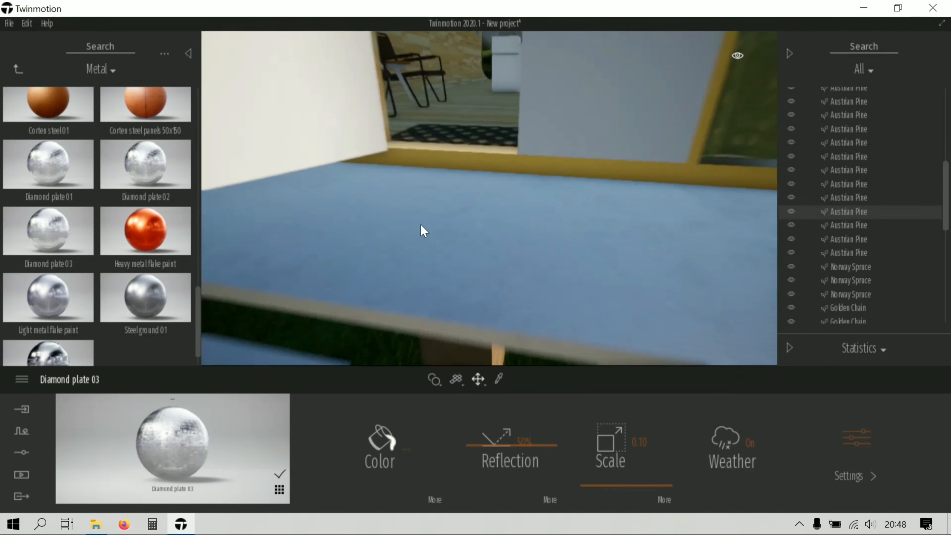
- Set the scale of the Diamond plate 03 material on the porch steps to 0.48
scroll(390, 228, "up", 3)
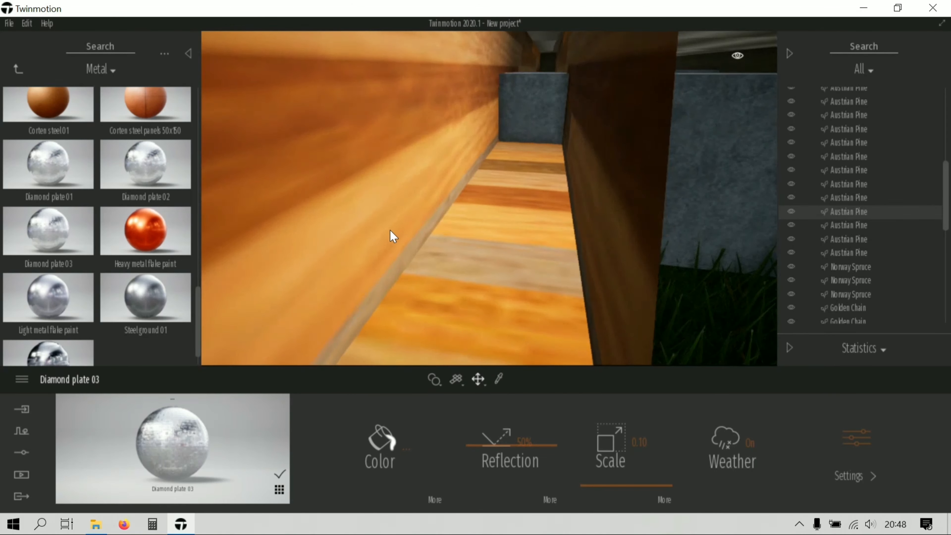
scroll(391, 228, "down", 4)
left_click_drag(385, 235, 409, 219)
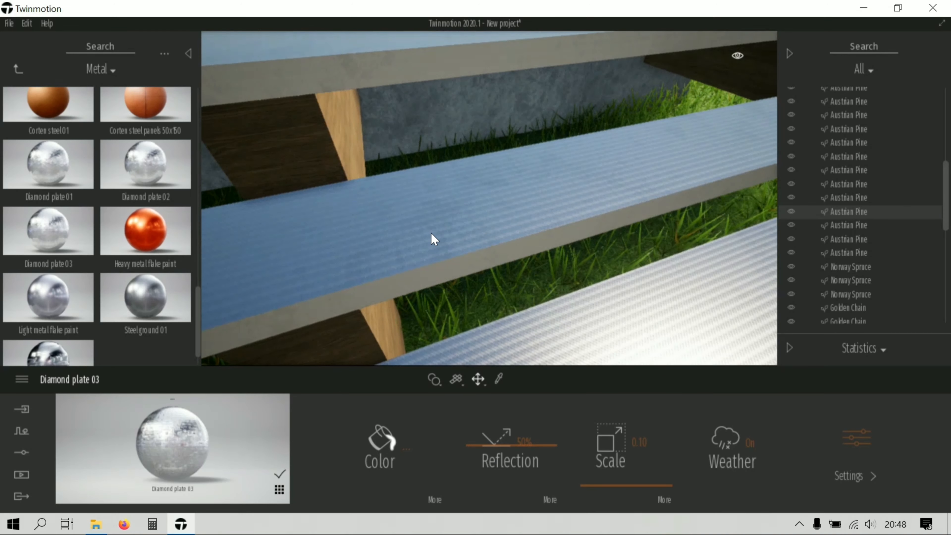
scroll(462, 253, "up", 5)
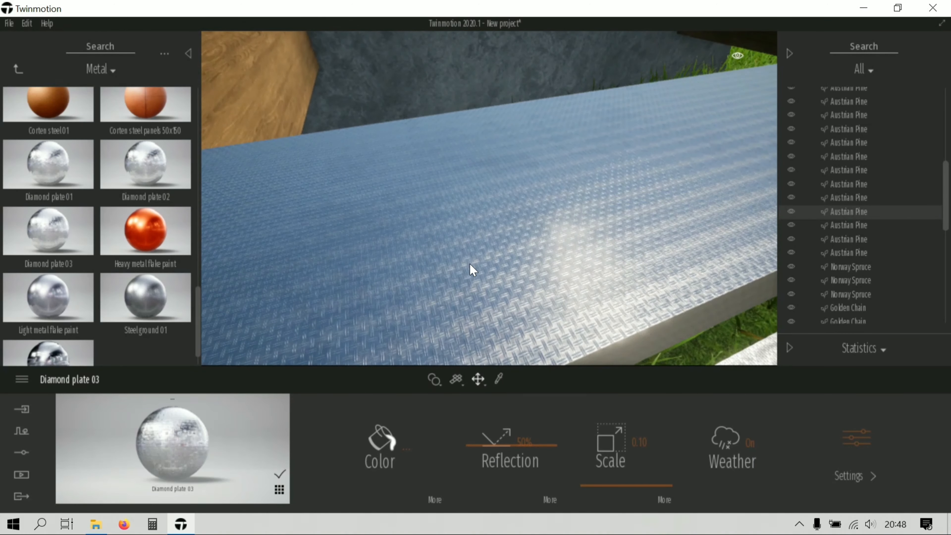
scroll(473, 277, "down", 2)
left_click_drag(619, 484, 614, 470)
scroll(353, 280, "down", 5)
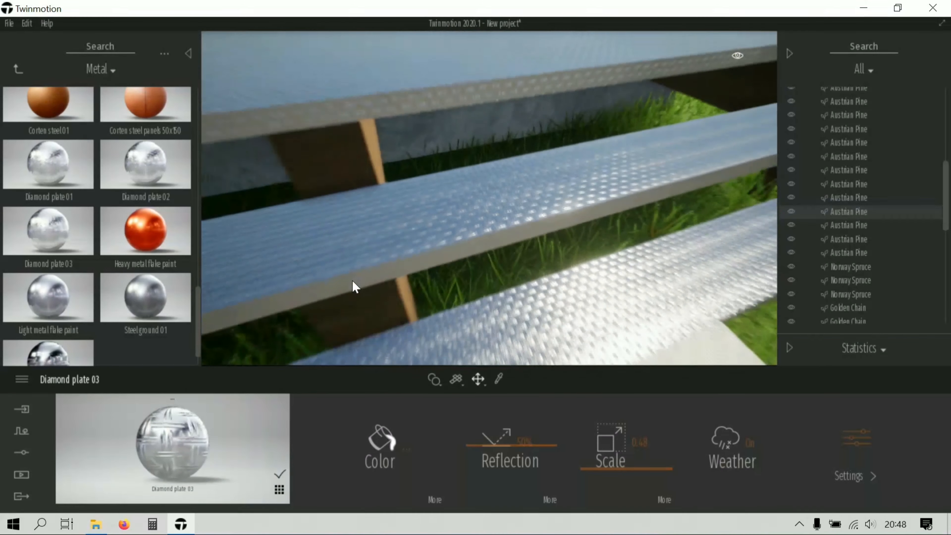
- Apply the wood material Chestnut 05 G to both leaves of the front door
right_click_drag(353, 278, 0, 78)
left_click(19, 70)
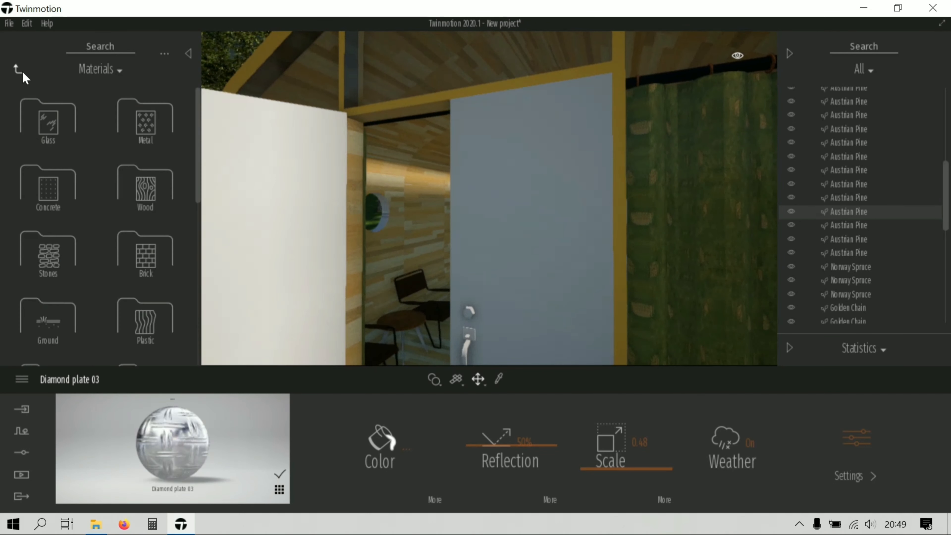
left_click(143, 197)
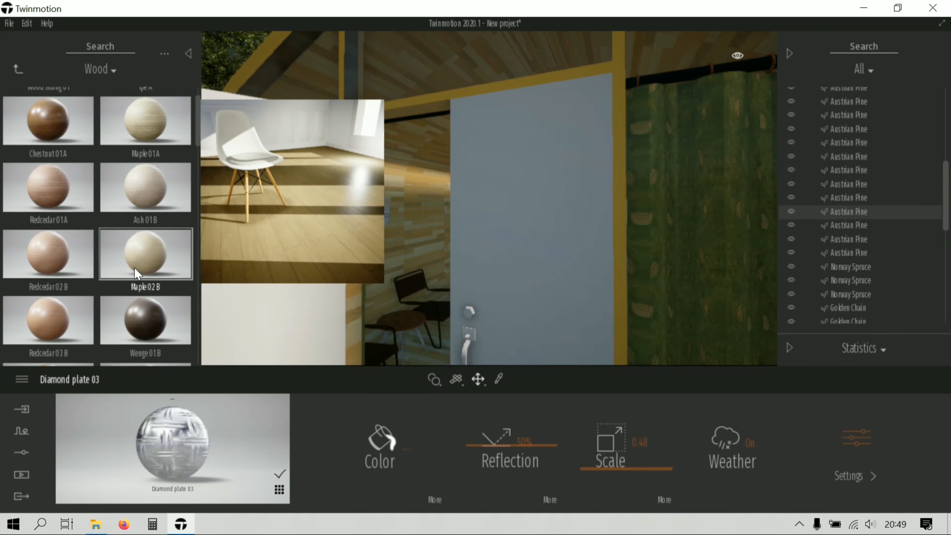
scroll(133, 268, "down", 8)
scroll(122, 282, "down", 10)
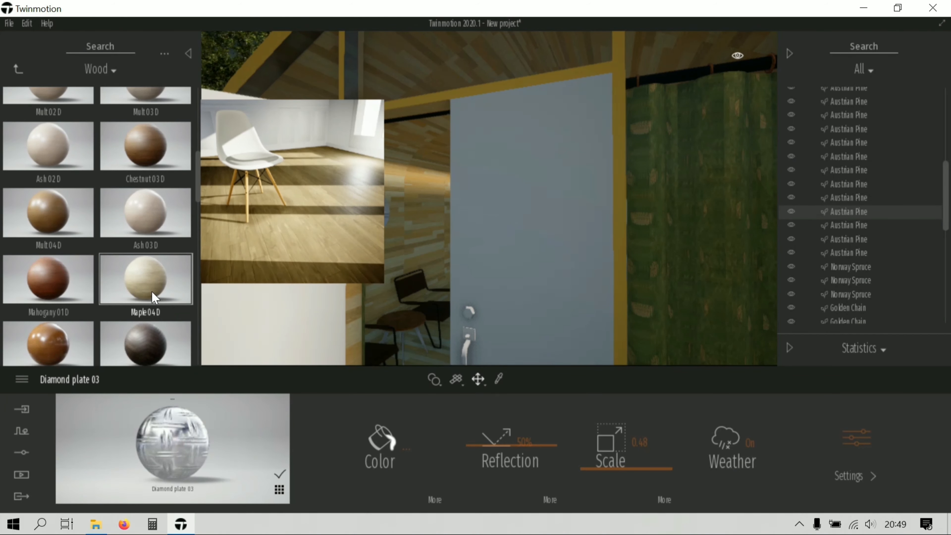
scroll(153, 289, "down", 10)
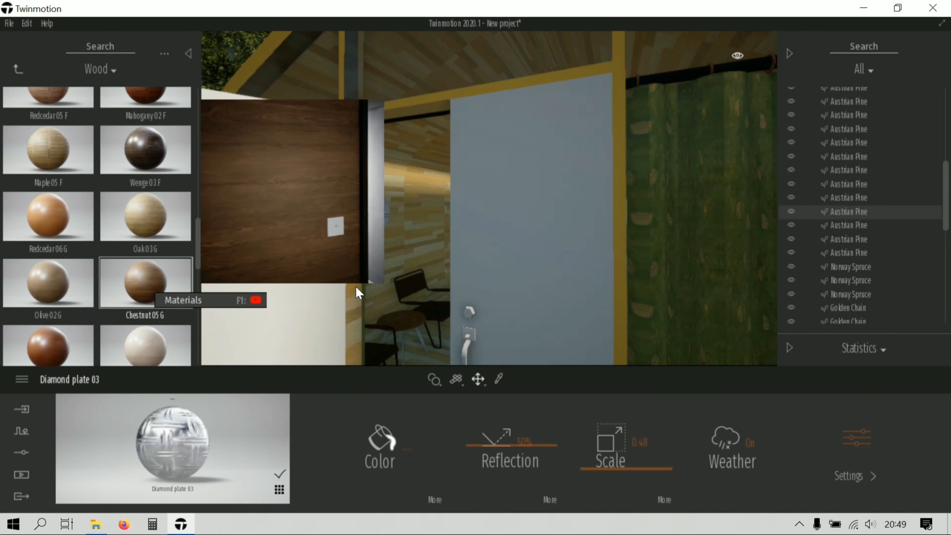
left_click_drag(358, 293, 516, 252)
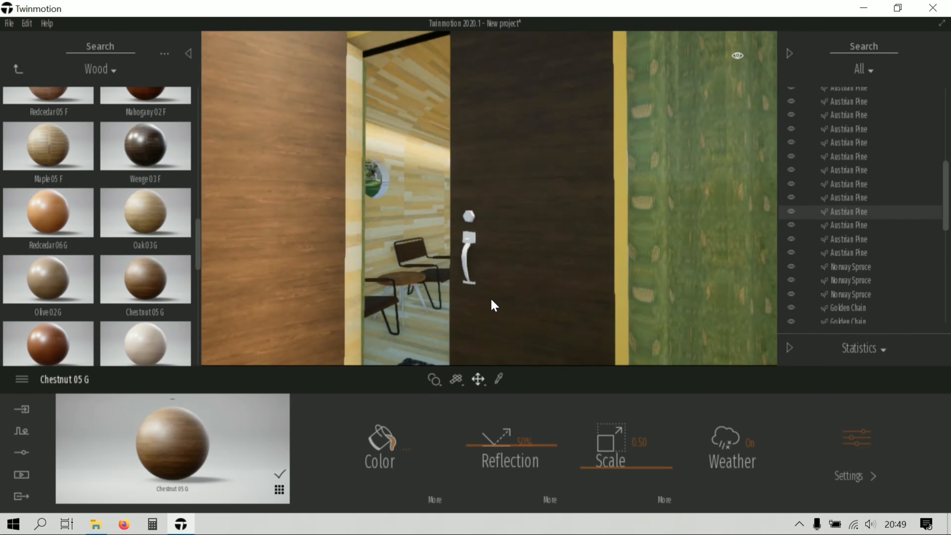
- Apply the metal material Brushed aluminium 01 to the front door's handle
left_click(19, 69)
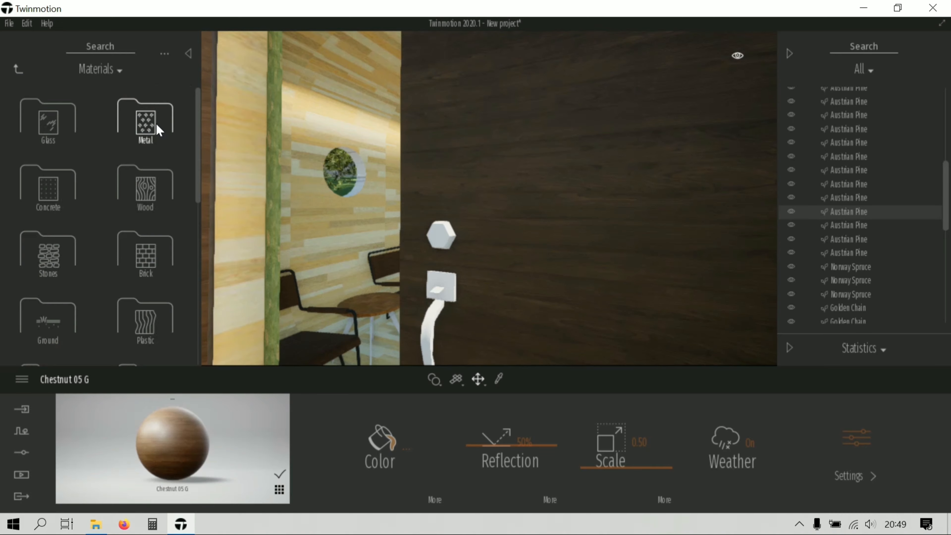
left_click(146, 120)
mouse_move(48, 112)
left_mouse_down()
mouse_move(337, 243)
mouse_move(464, 283)
left_mouse_up()
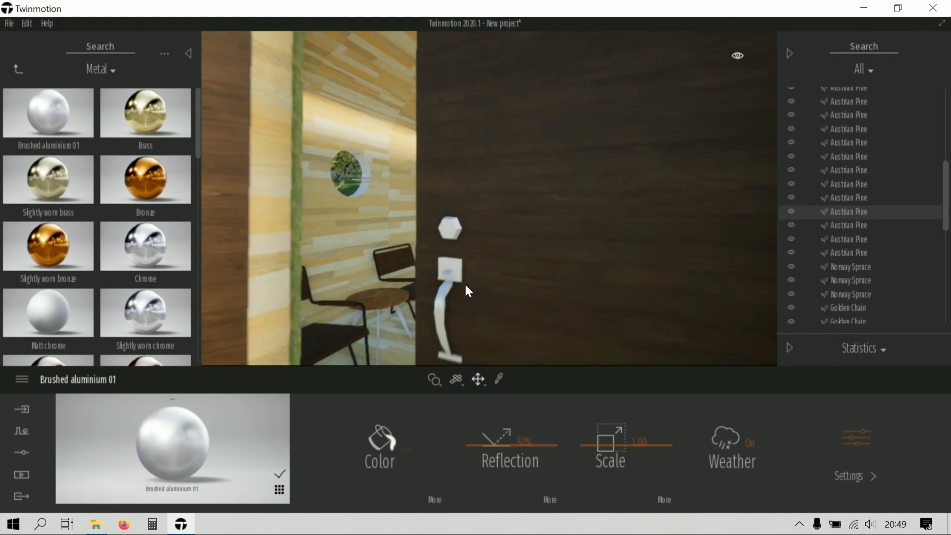
- Pick the corrugated metal material of the house's outer shell and set its metalness to 85%
key("Down")
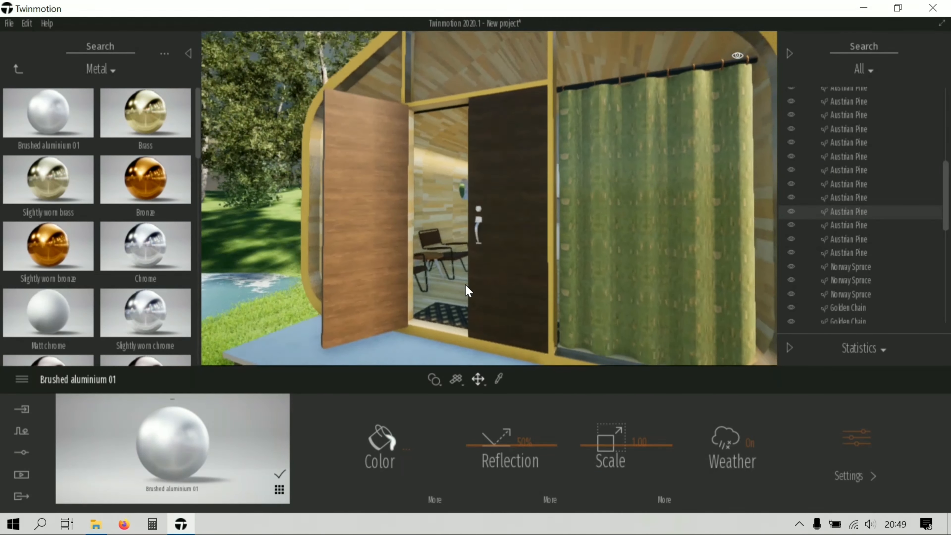
right_click_drag(465, 283, 392, 275)
key("Right")
key("Right")
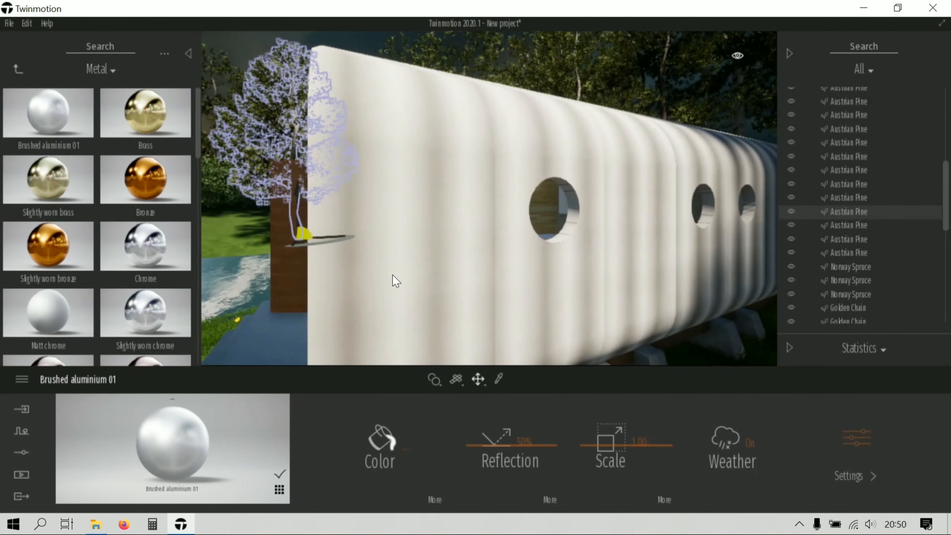
key("Left")
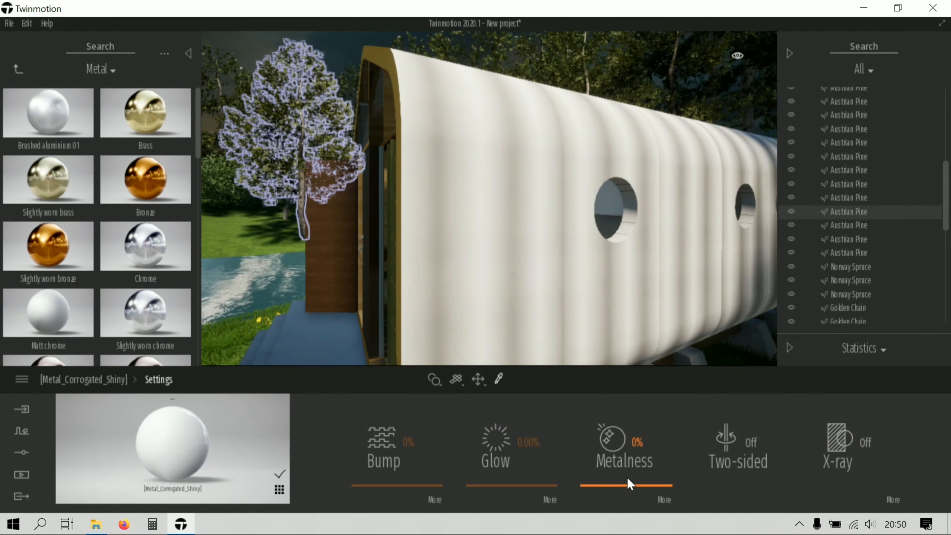
left_click_drag(630, 483, 629, 416)
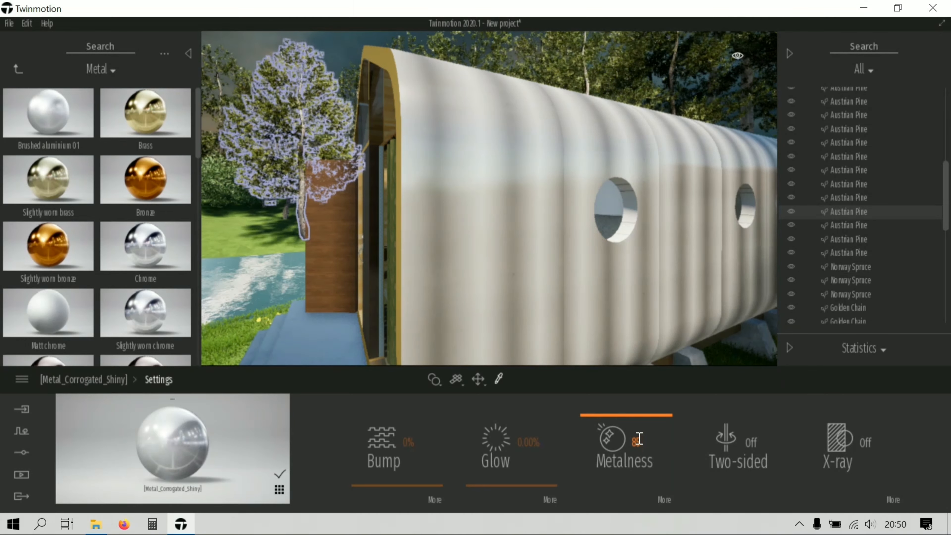
key("a")
key("a")
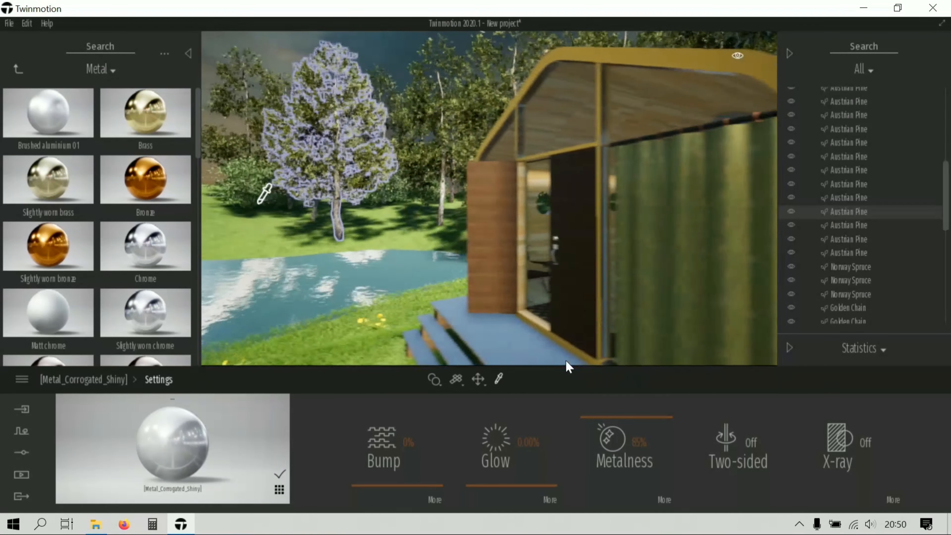
key("Escape")
key("Escape")
- Pick the yellow material of the frame around the house front and set its reflection to 73%
key("s")
right_click_drag(406, 252, 509, 302)
key("s")
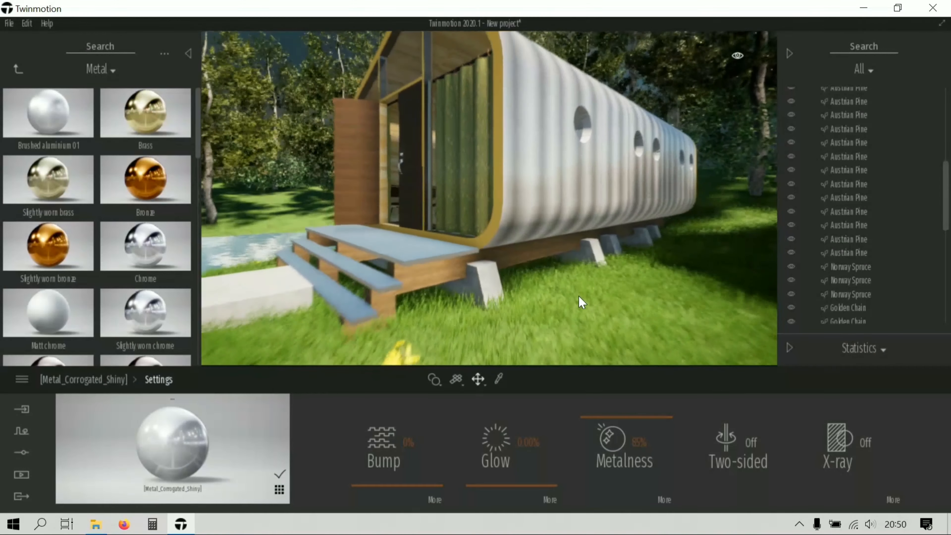
key("w")
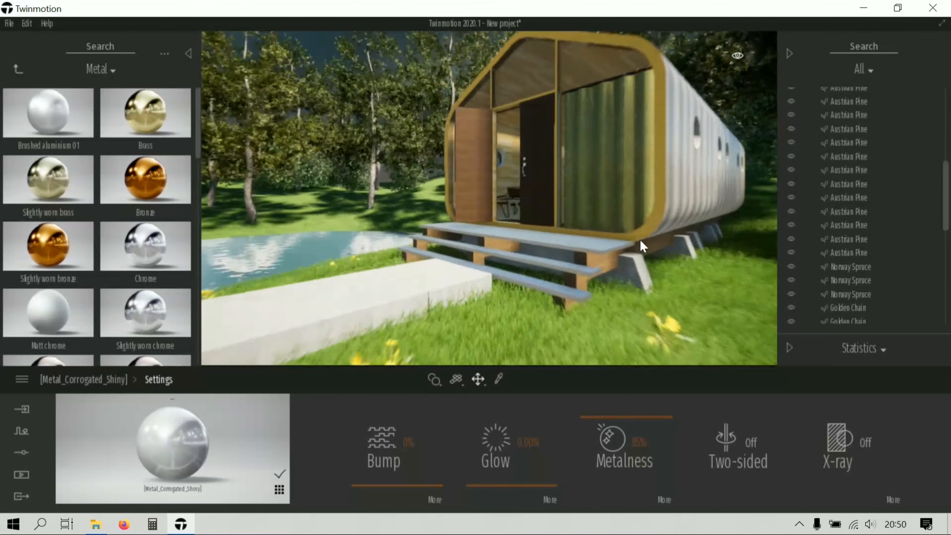
key("w")
right_click_drag(653, 261, 730, 359)
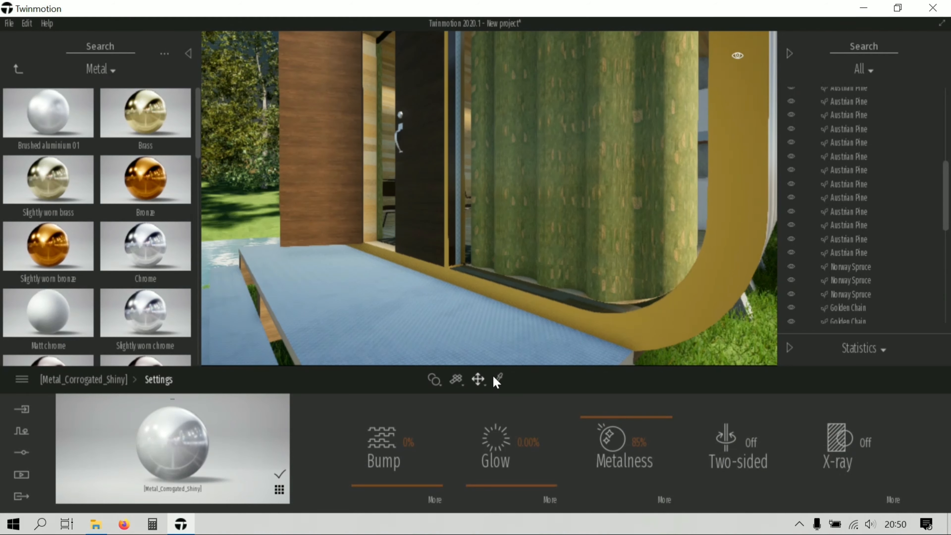
left_click(690, 313)
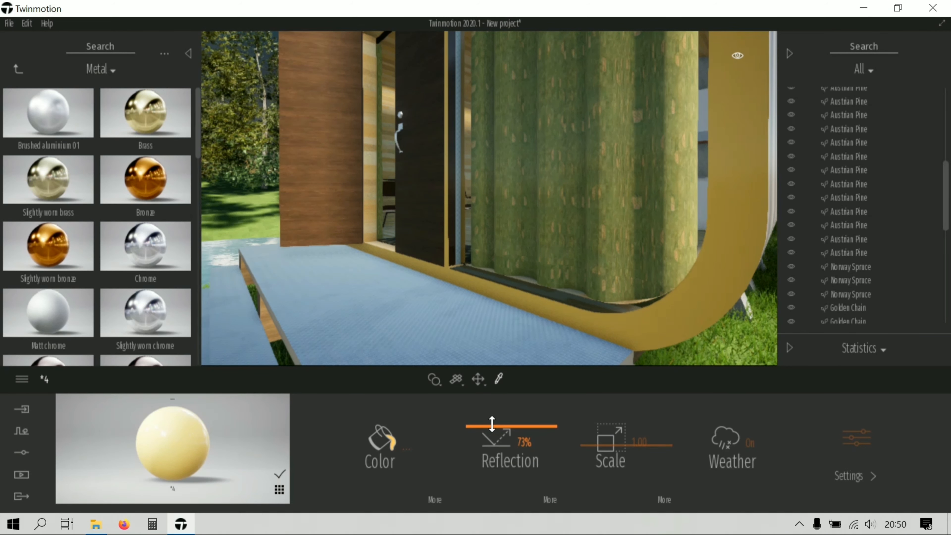
- Open the media images and switch to the saved Image1 view of the lake house
key("s")
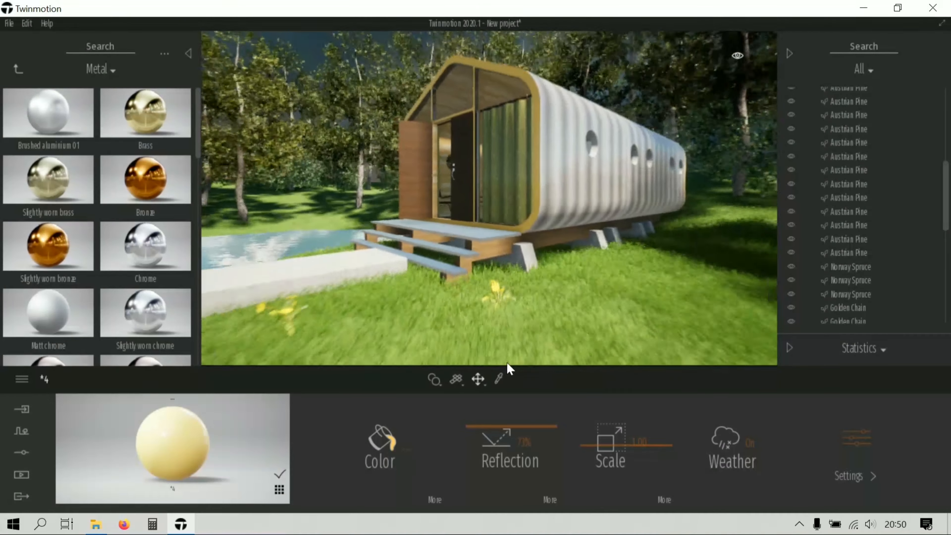
right_click_drag(506, 361, 374, 233)
key("s")
left_click(21, 474)
left_click(339, 443)
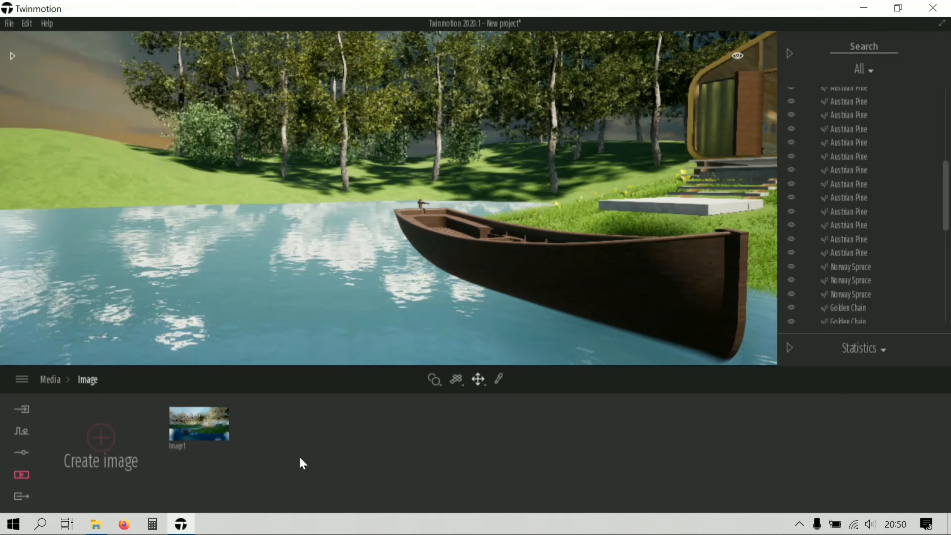
left_click(200, 418)
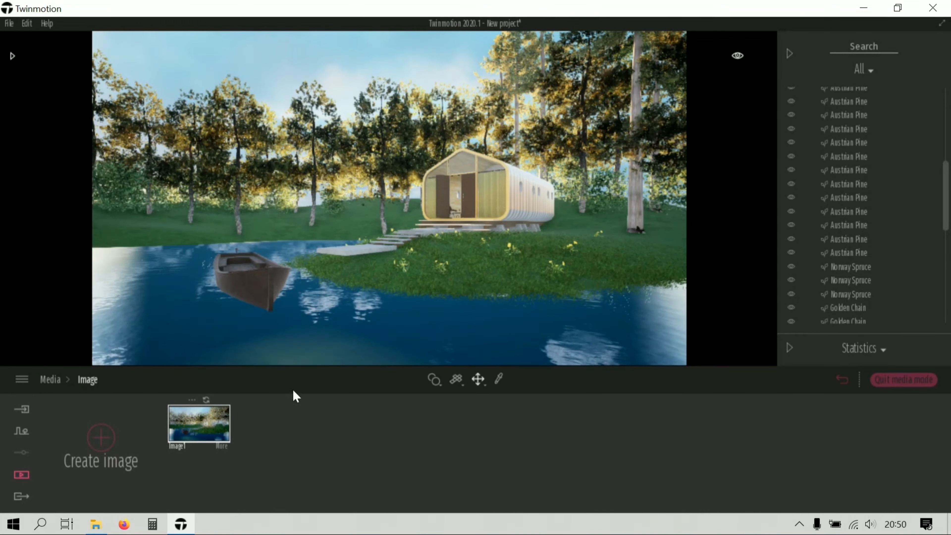
- Show the library again and open the trees in the vegetation and landscape collection
left_click(12, 57)
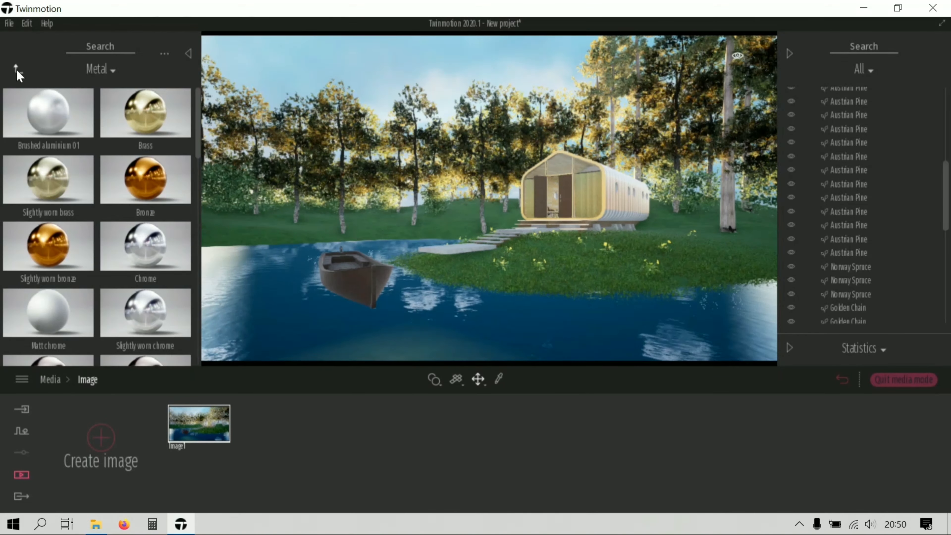
left_click(17, 70)
left_click(16, 70)
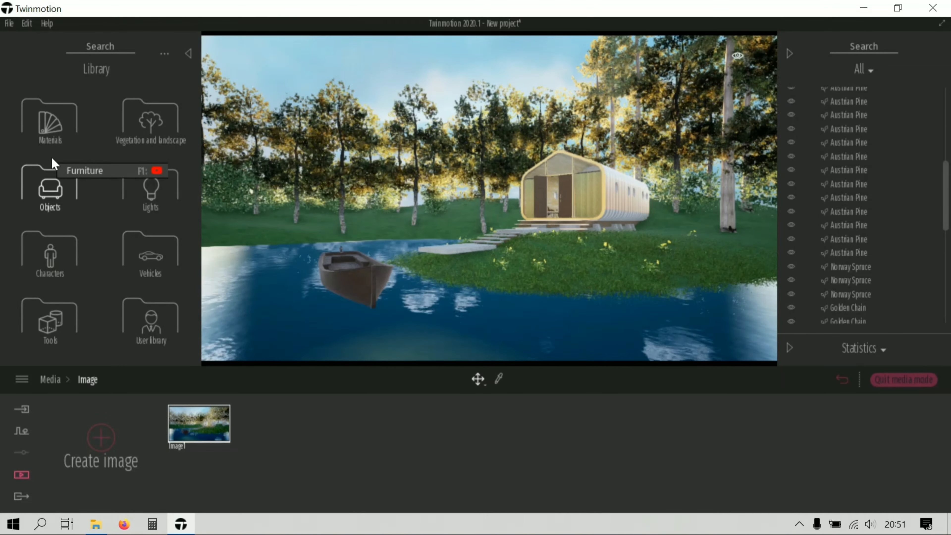
left_click(151, 133)
left_click(148, 132)
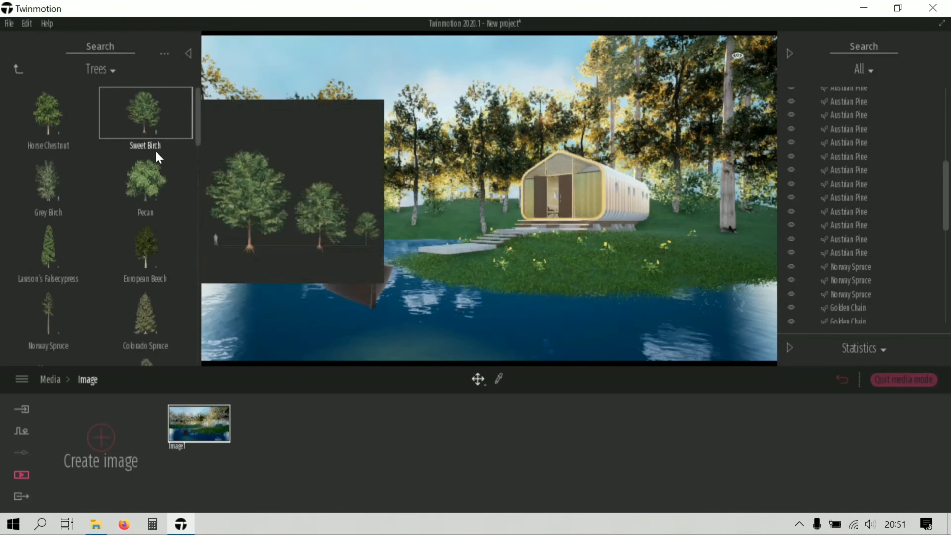
- Place four Norway Spruce trees in a loose row on the far bank behind the boat and beside the house
left_click(51, 305)
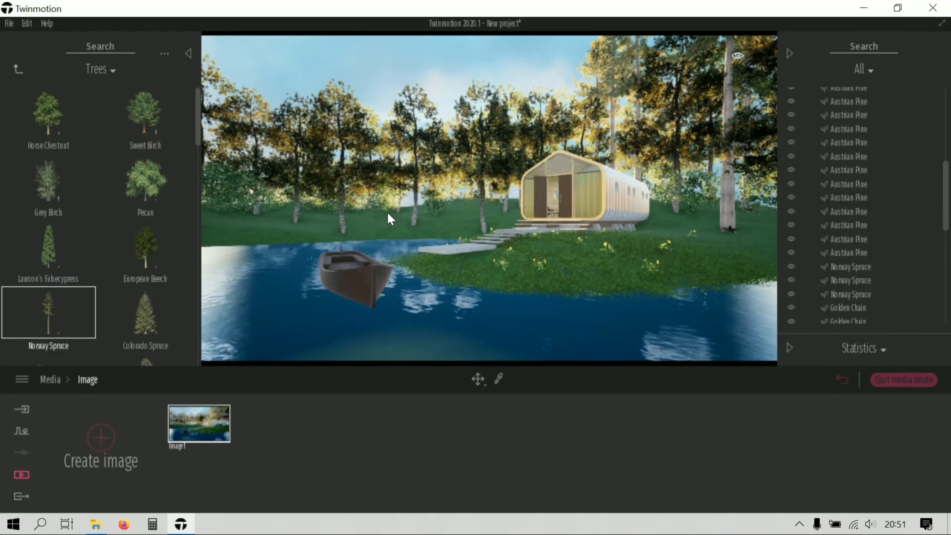
left_click(379, 225)
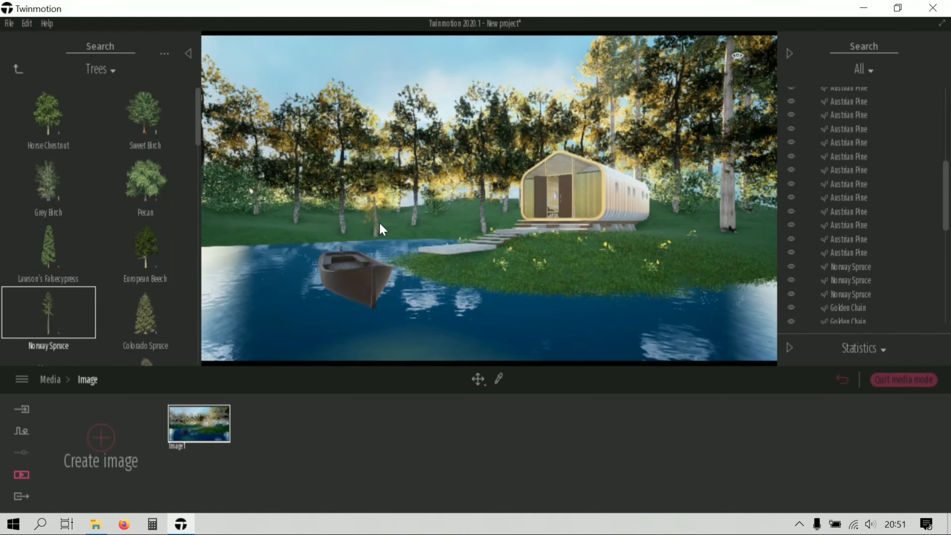
left_click(374, 218)
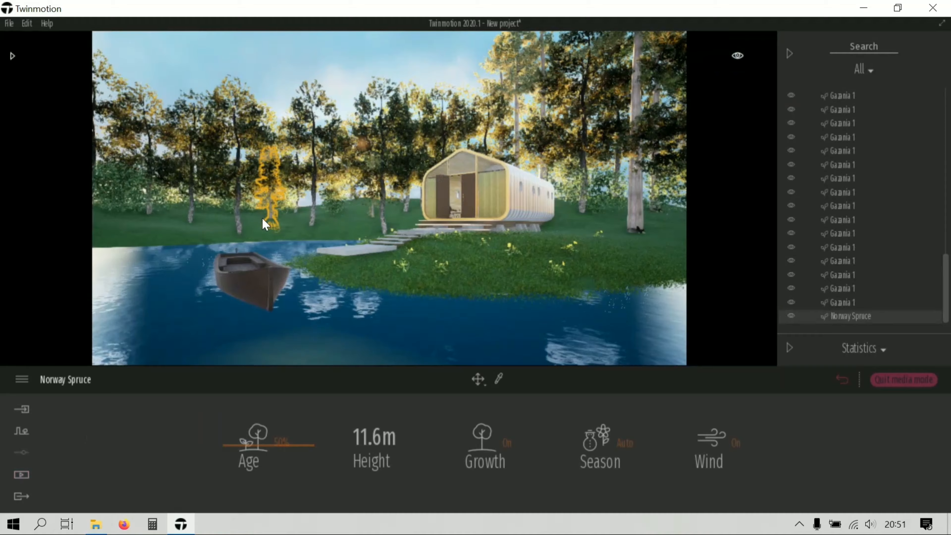
left_click(162, 220)
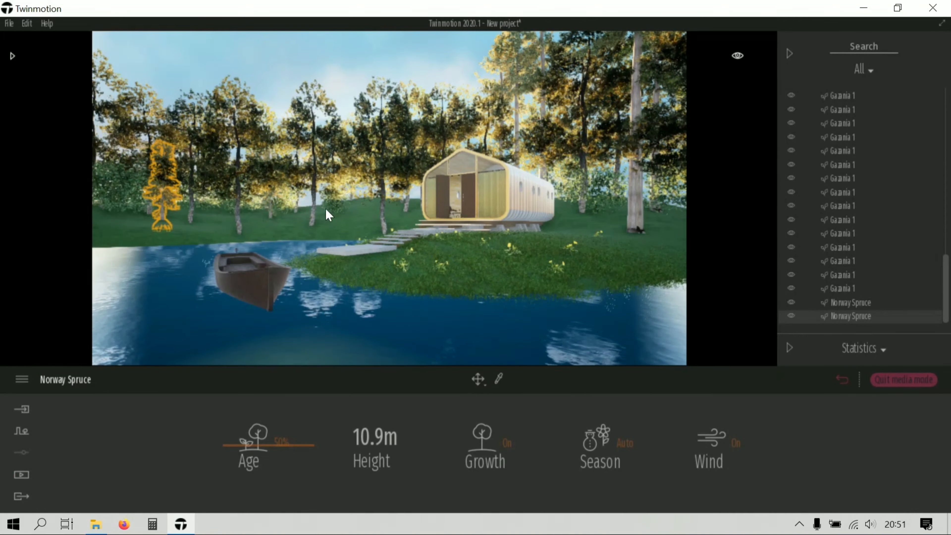
left_click(310, 219)
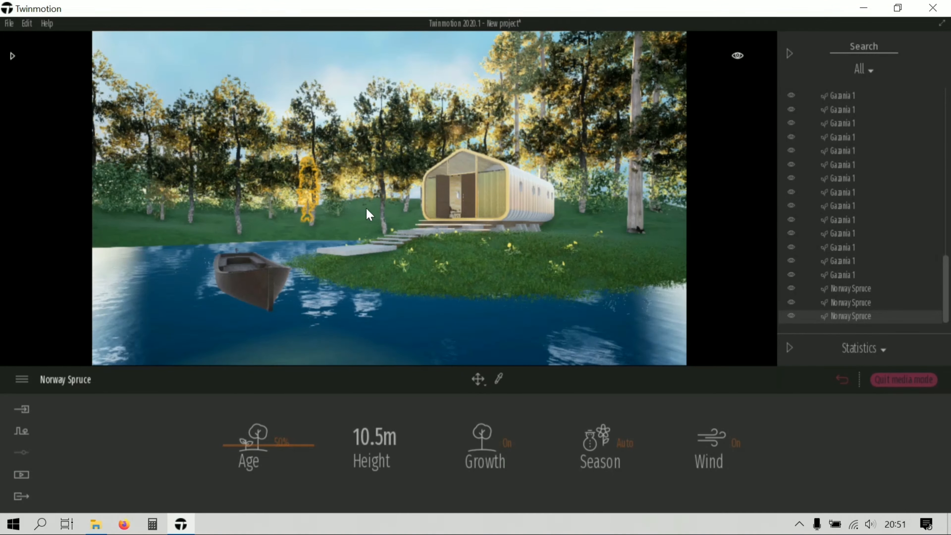
left_click(370, 209)
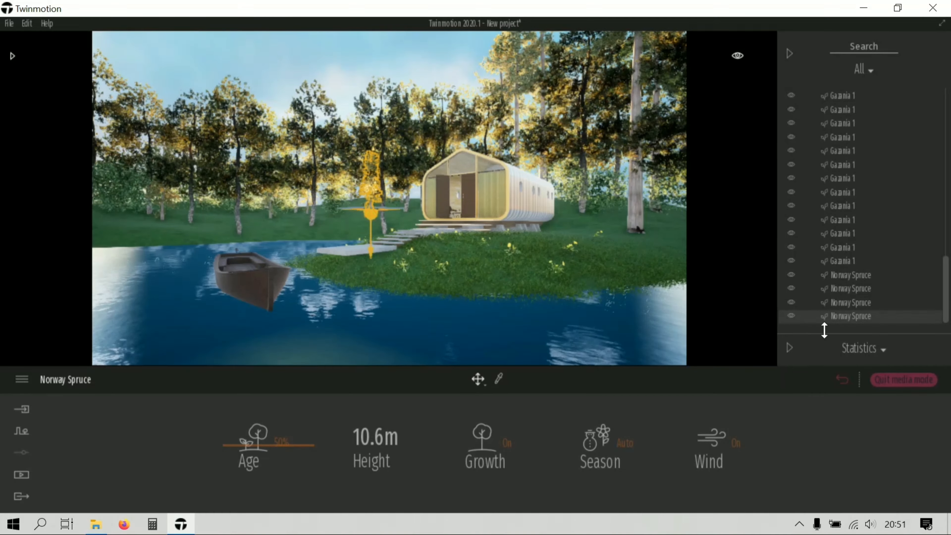
- Set the age of the four new Norway Spruce trees to 100% and reopen the media images
left_click(861, 279, "shift")
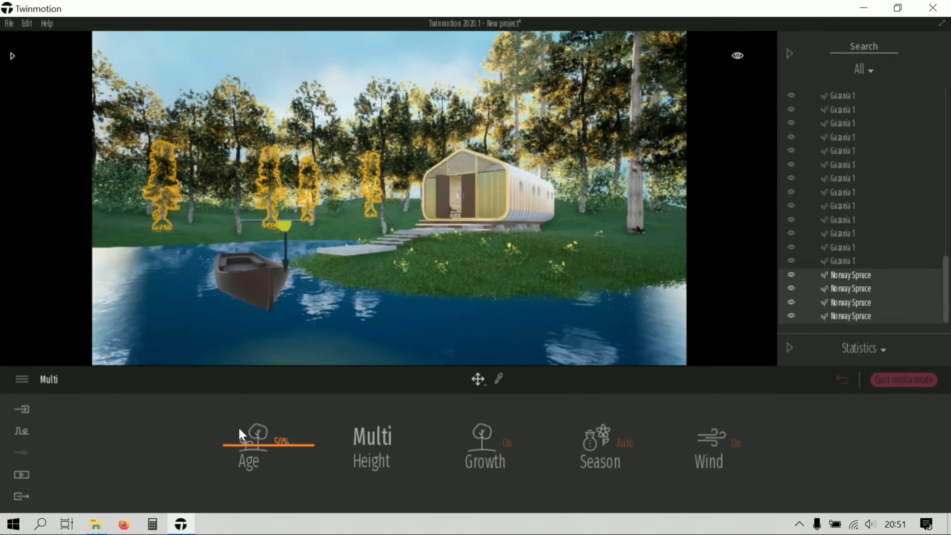
left_click_drag(240, 433, 239, 392)
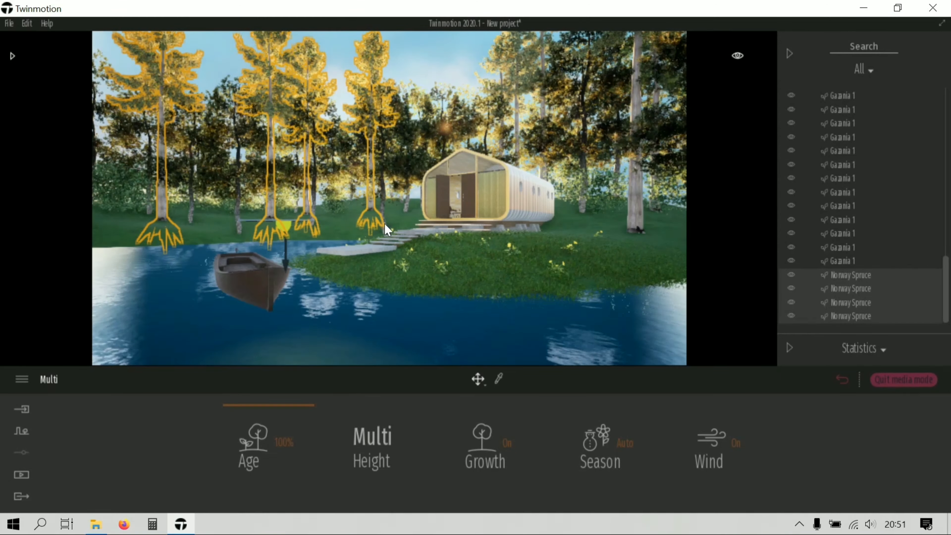
key("Escape")
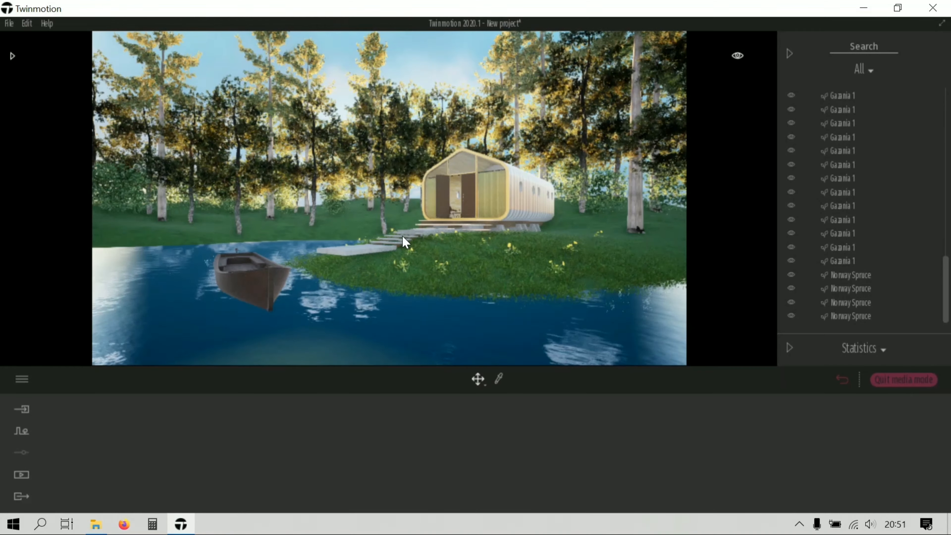
left_click(21, 474)
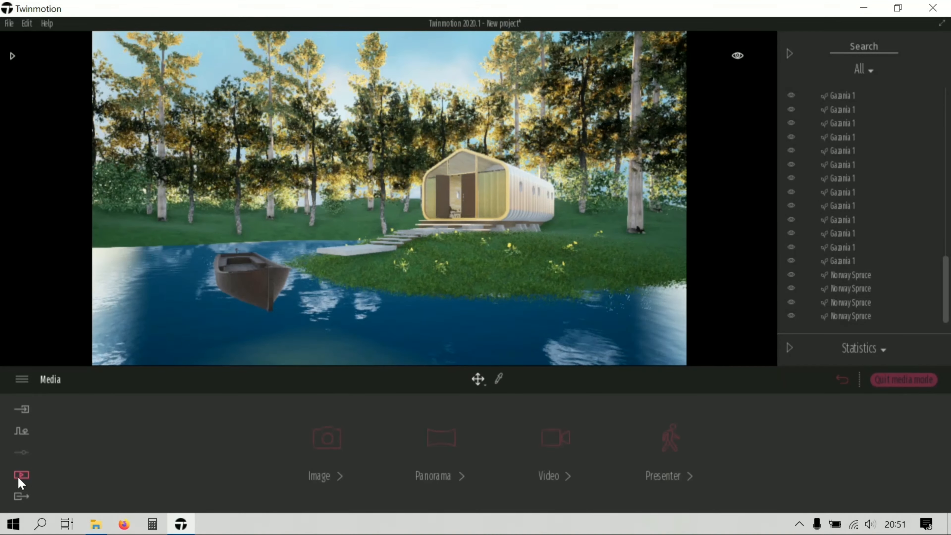
left_click(337, 448)
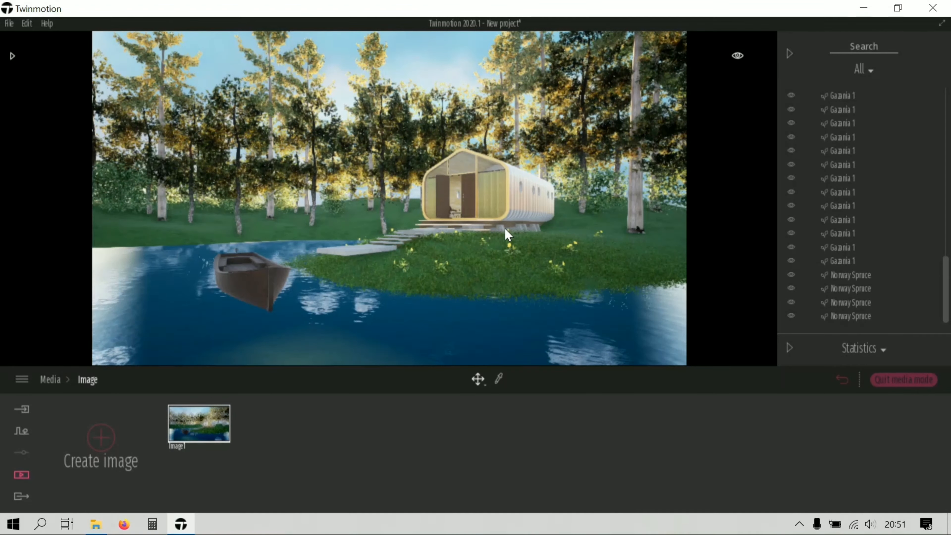
- Go through the open front door into the house and examine the green curtain at the front window up close
scroll(489, 207, "up", 2)
scroll(489, 207, "up", 5)
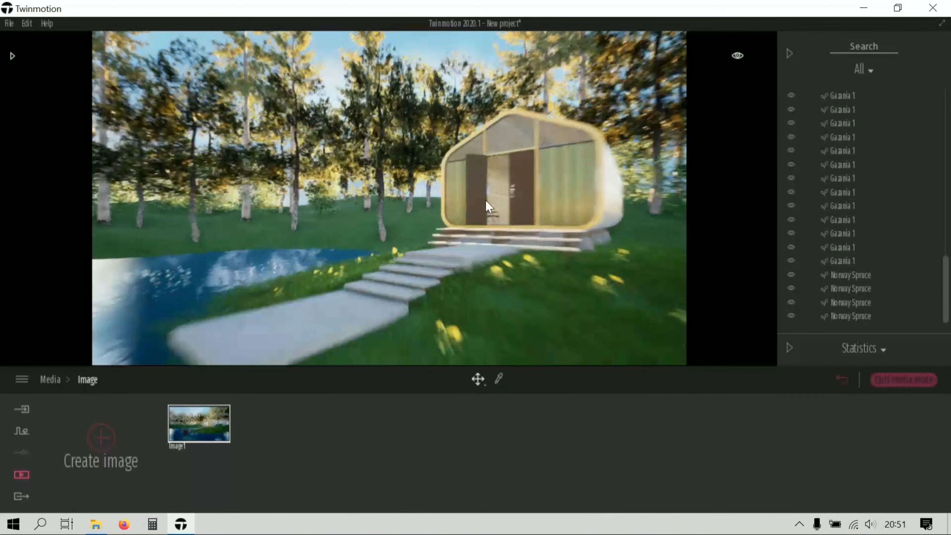
scroll(471, 190, "up", 6)
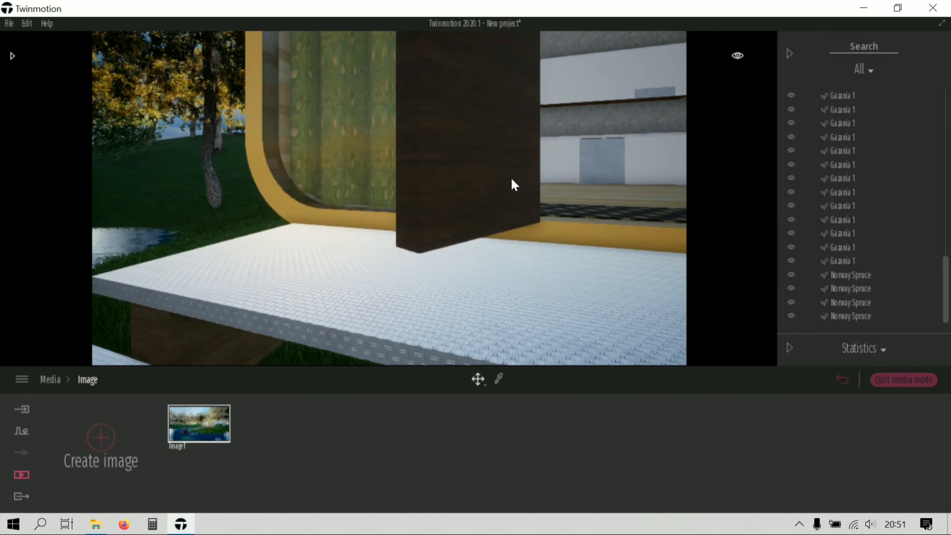
scroll(512, 185, "up", 3)
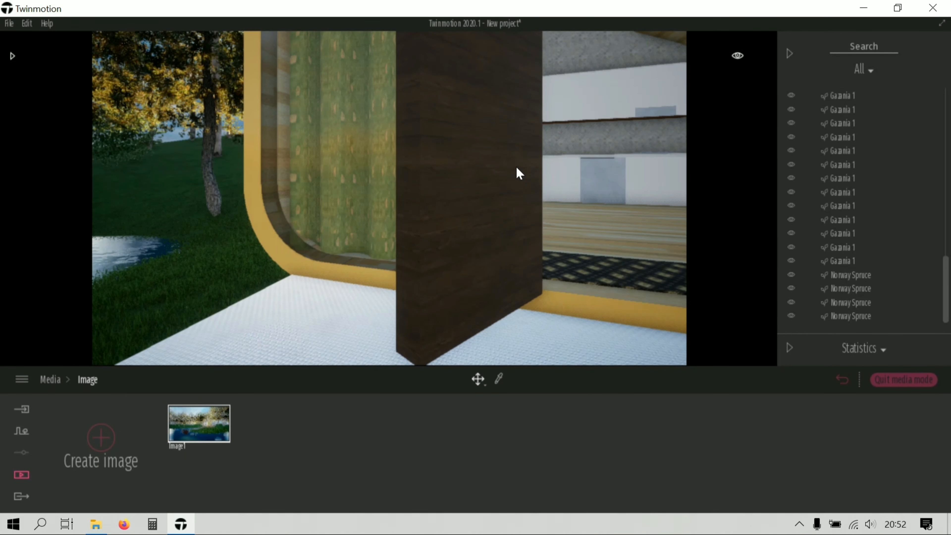
scroll(519, 173, "up", 8)
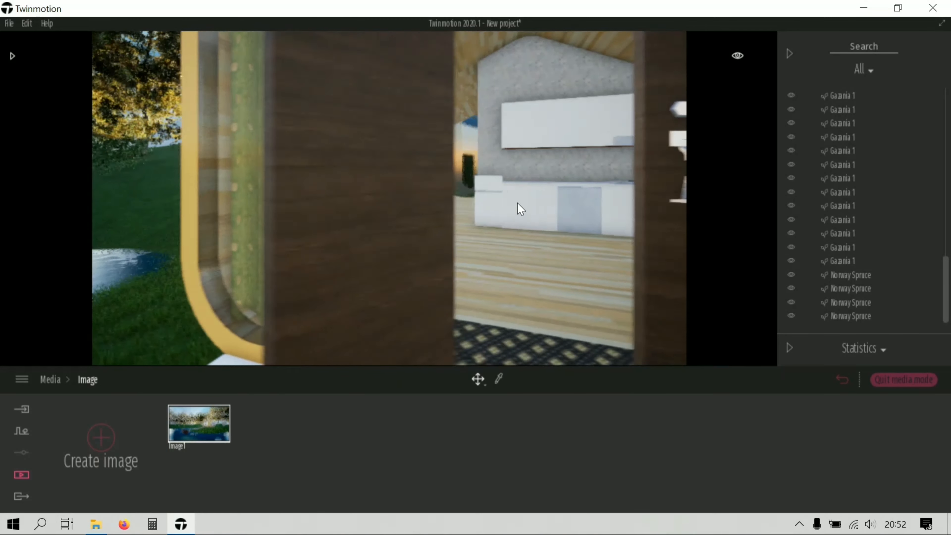
scroll(595, 217, "up", 3)
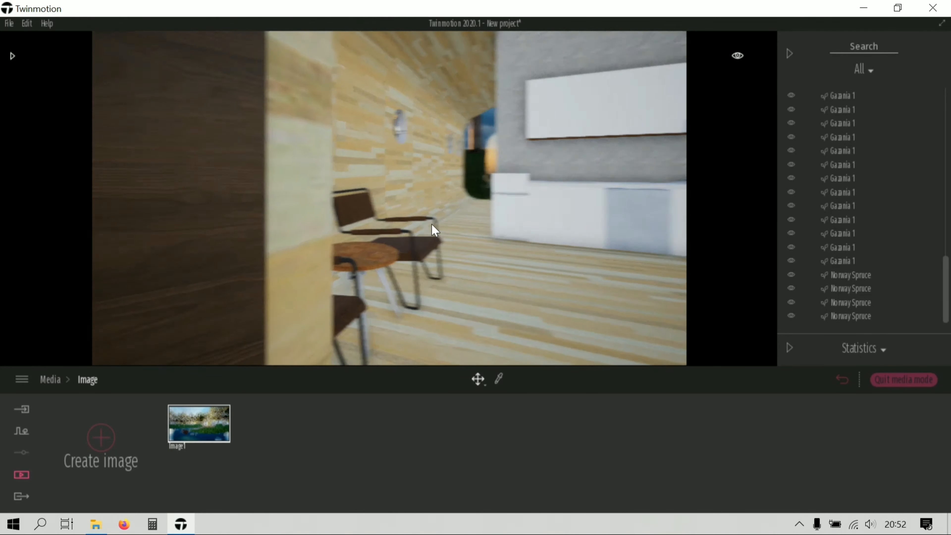
right_click_drag(433, 228, 645, 219)
scroll(577, 234, "up", 3)
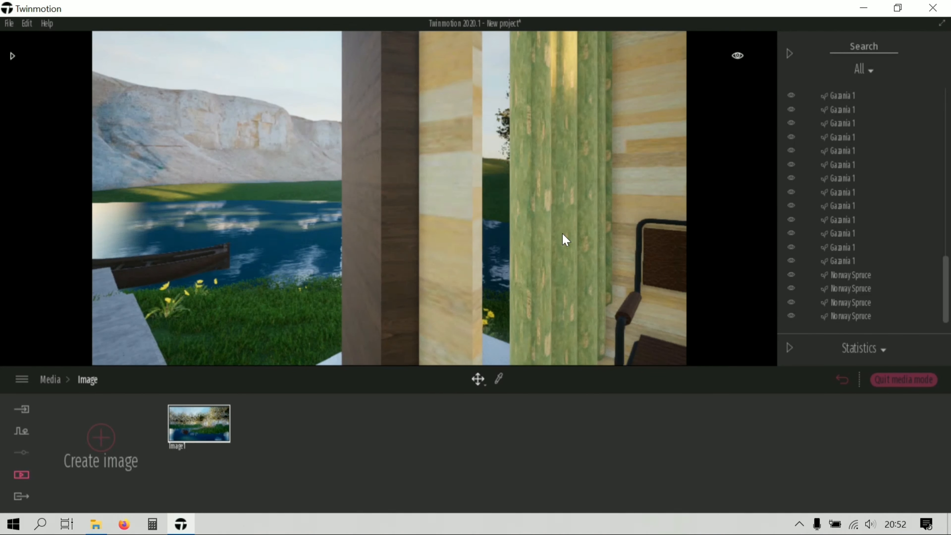
right_click_drag(565, 240, 435, 238)
scroll(435, 230, "up", 3)
middle_click_drag(436, 230, 369, 246)
- Apply the Fabric wool base 01 material from the library's fabric collection to the green curtains of the house front
left_click(15, 56)
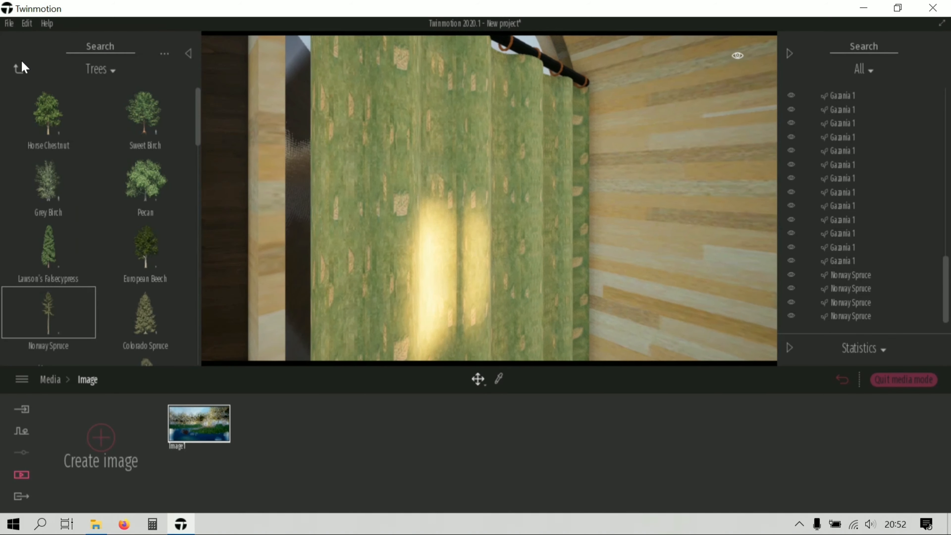
left_click(17, 69)
left_click(45, 125)
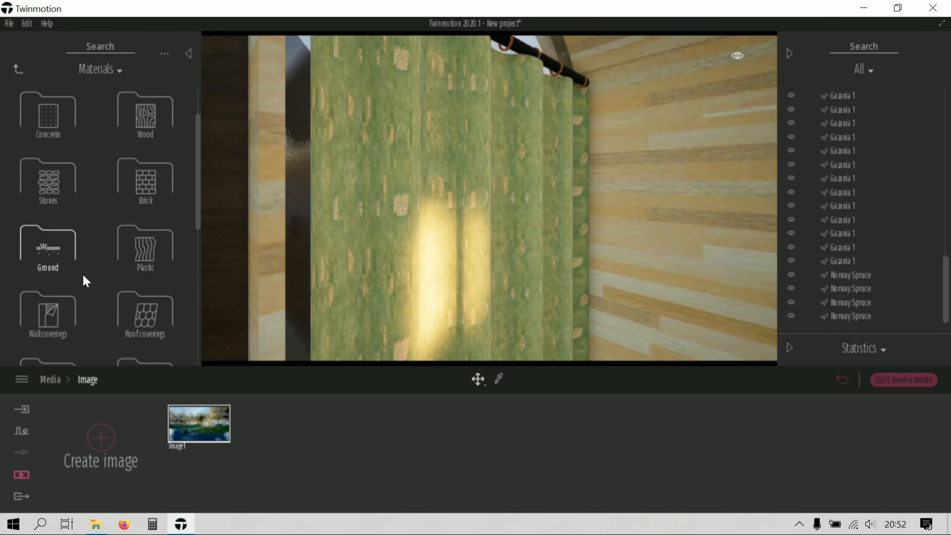
scroll(78, 285, "down", 3)
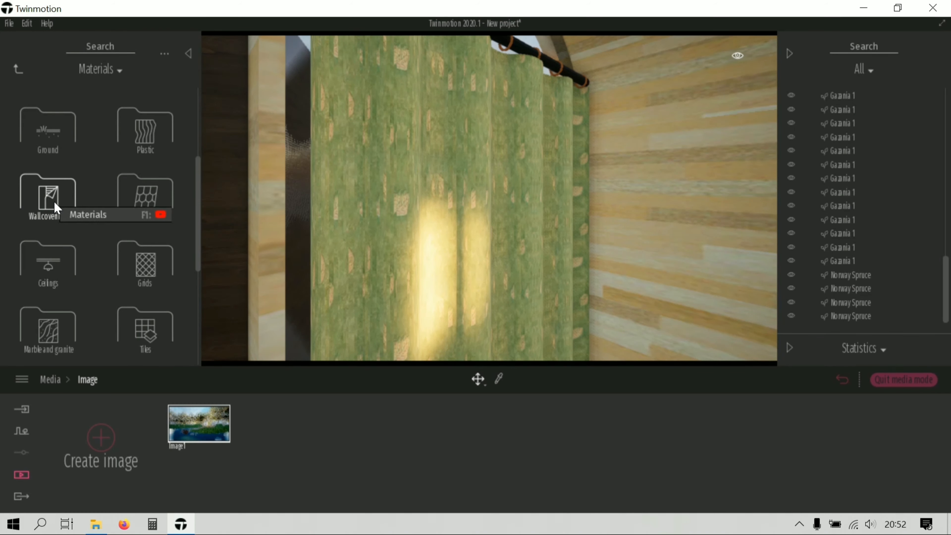
scroll(116, 206, "up", 2)
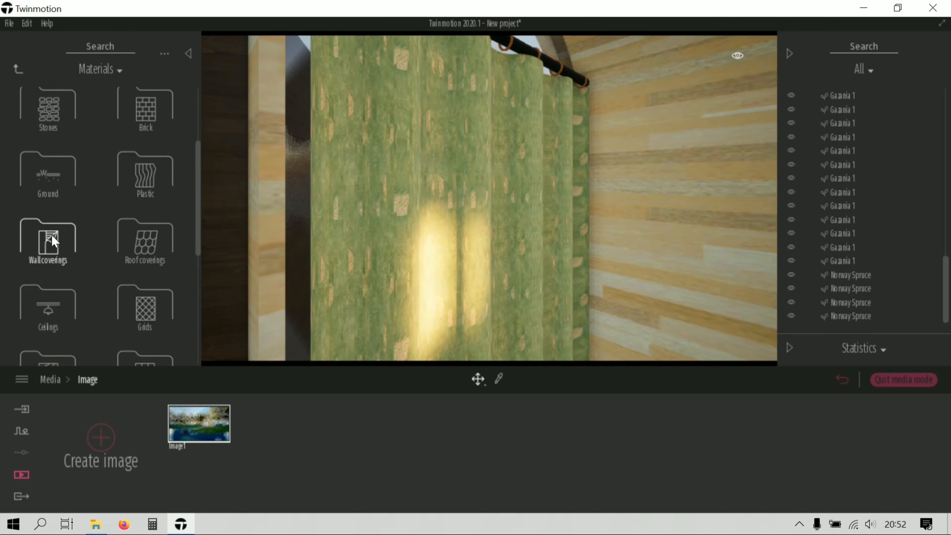
scroll(56, 255, "down", 6)
left_click(47, 268)
scroll(81, 229, "down", 2)
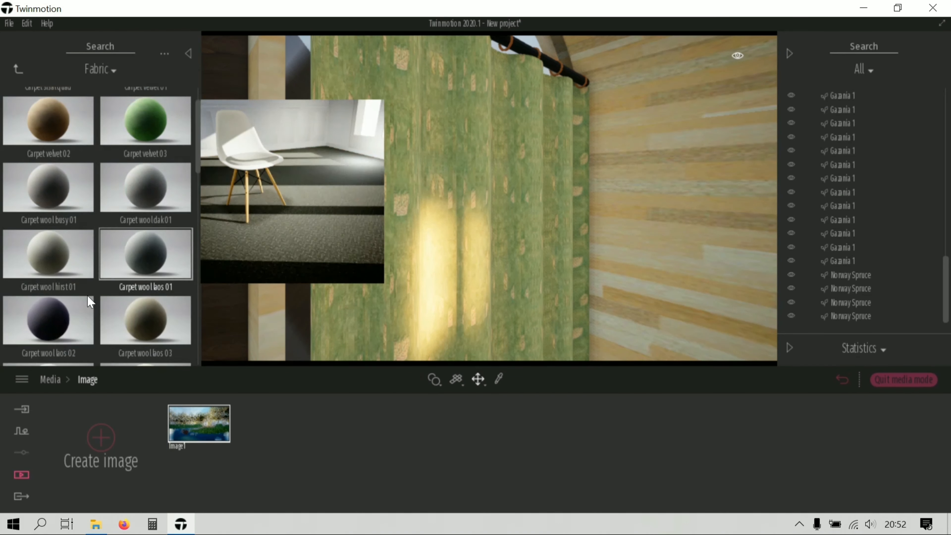
scroll(90, 302, "down", 8)
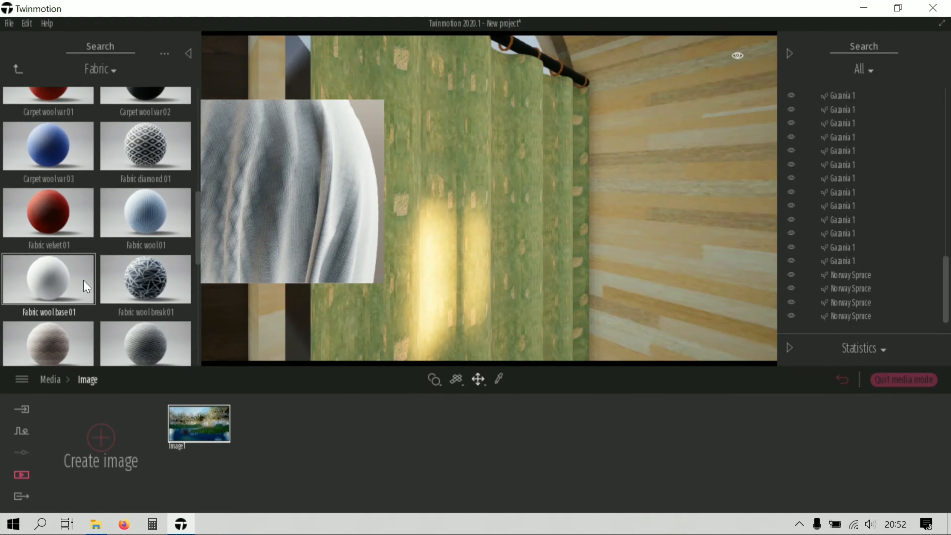
scroll(74, 285, "down", 5)
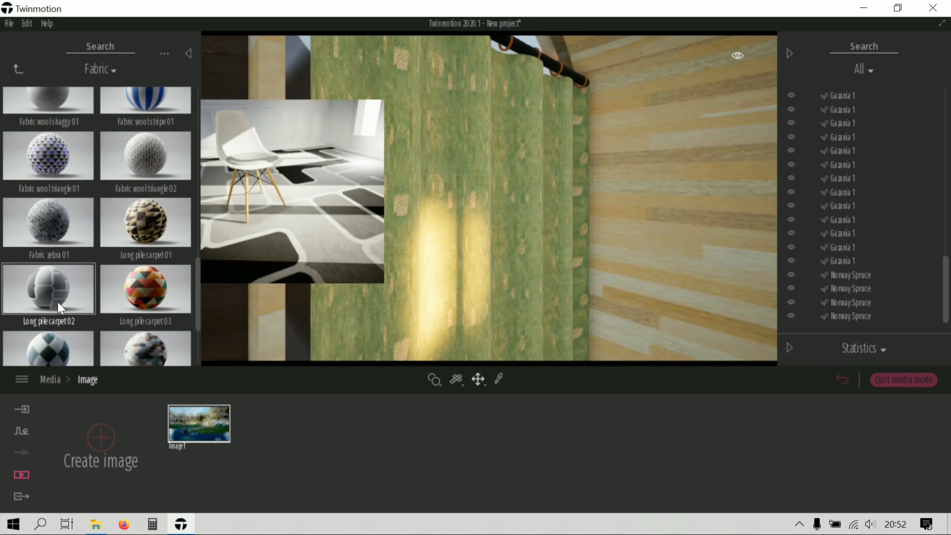
scroll(56, 263, "up", 2)
scroll(55, 163, "up", 3)
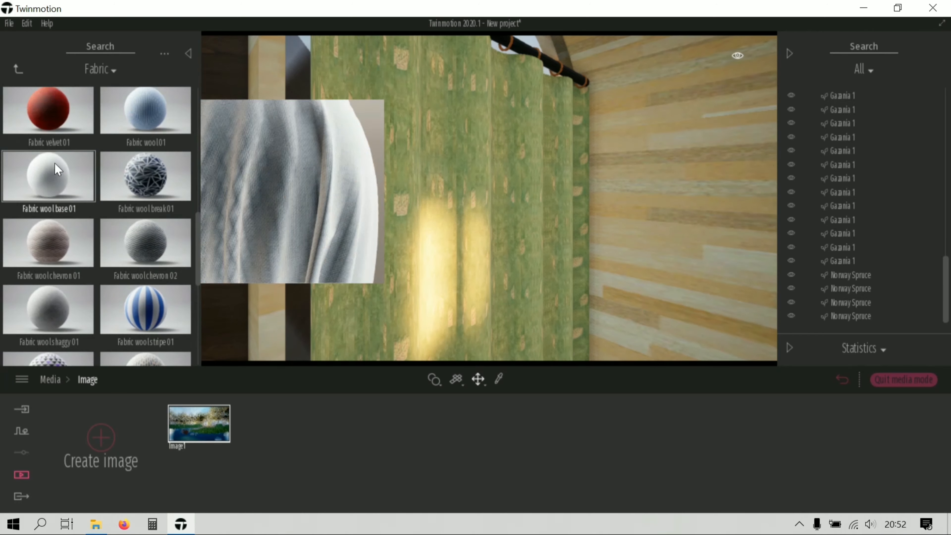
left_click_drag(53, 184, 487, 236)
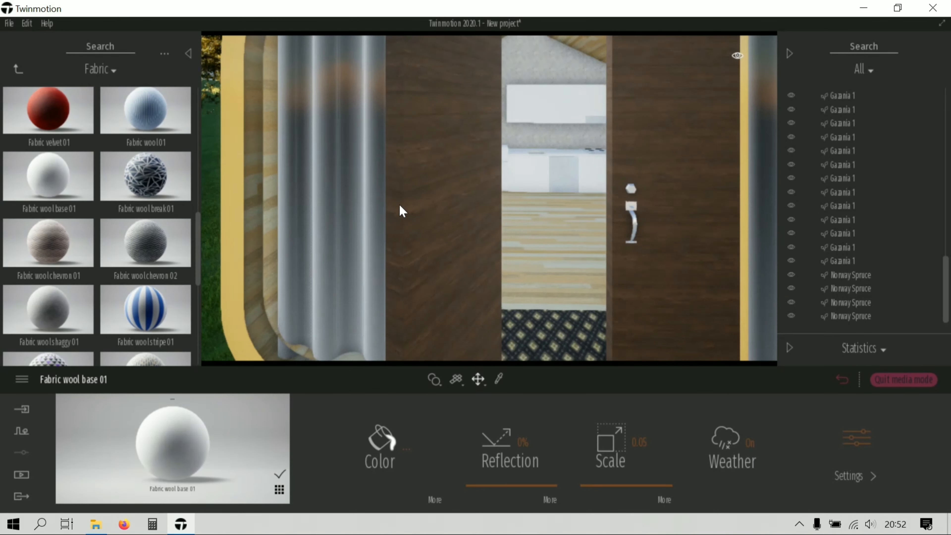
- Apply the Clear glass material from the glass collection to the front window pane and check the house front from outside
left_click(13, 71)
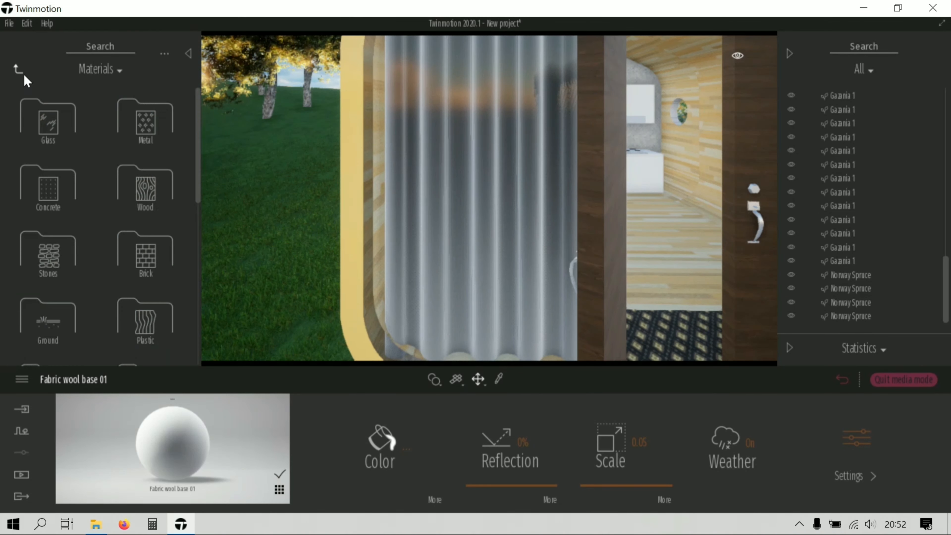
left_click(55, 131)
left_click(491, 195)
key("s")
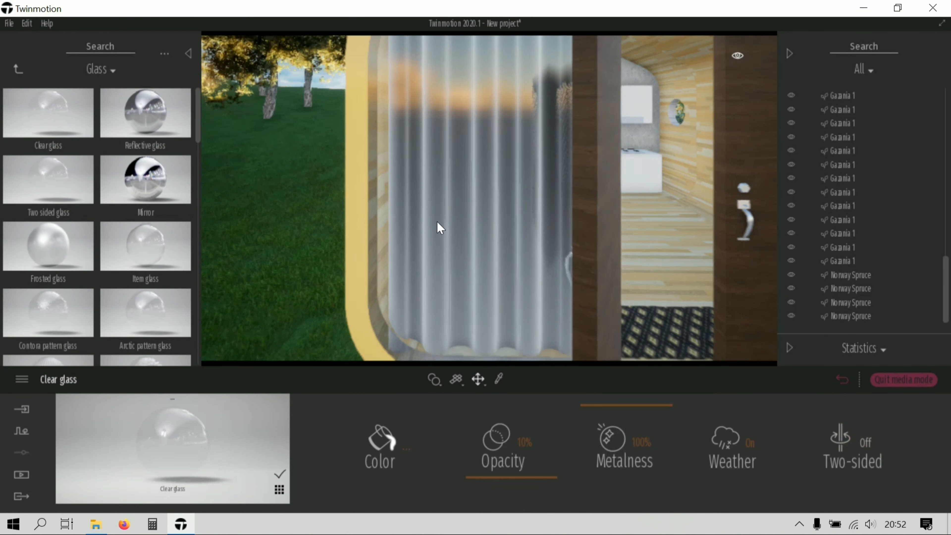
key("d")
key("d")
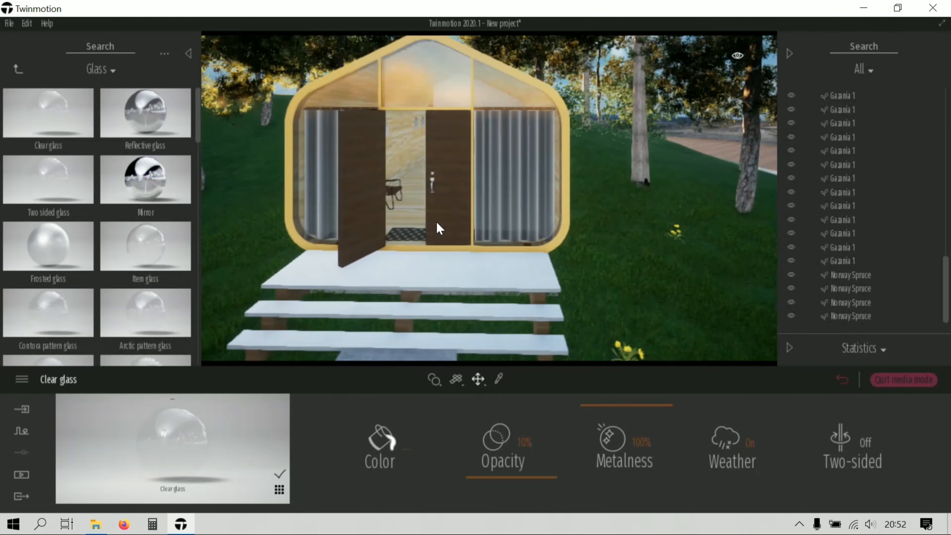
key("s")
key("d")
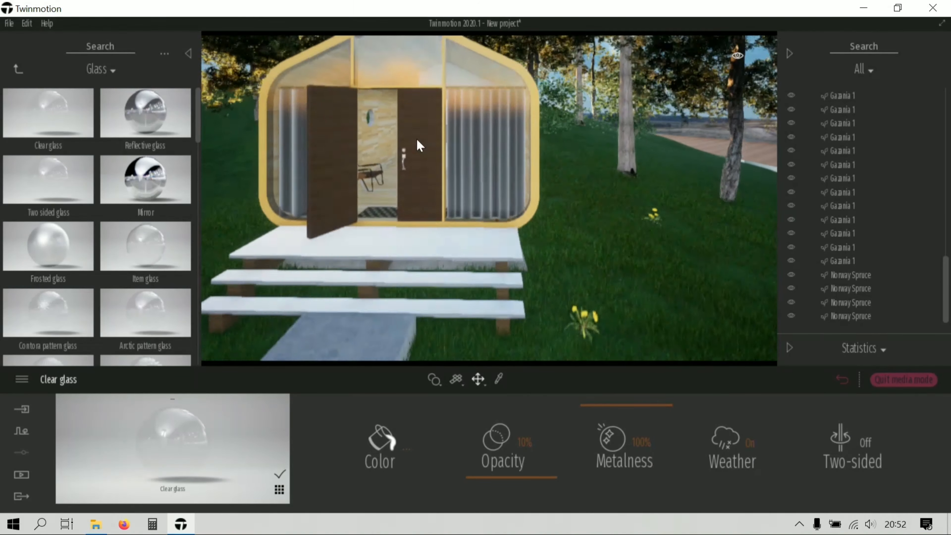
right_click_drag(419, 144, 459, 206)
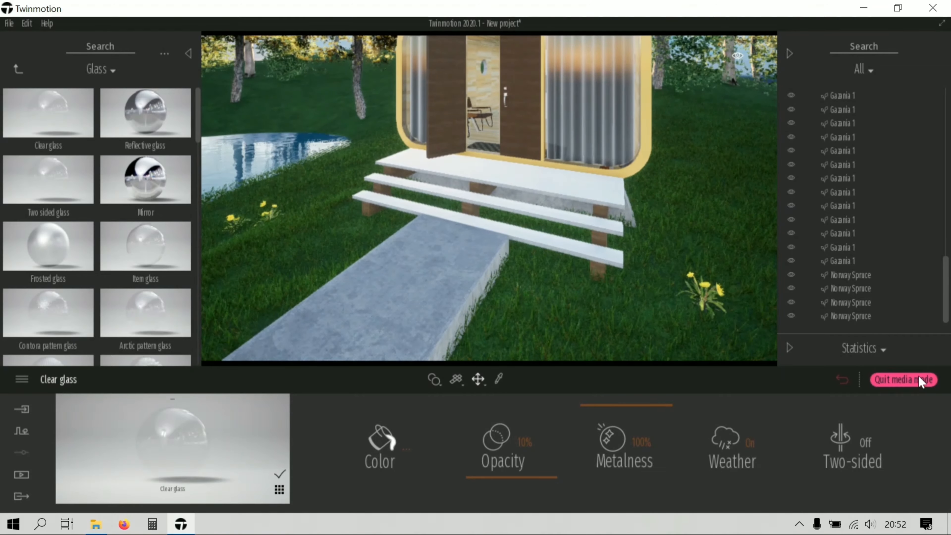
- Quit media mode, then return to the saved Image1 view of the lake house in the media images
left_click(921, 380)
key("s")
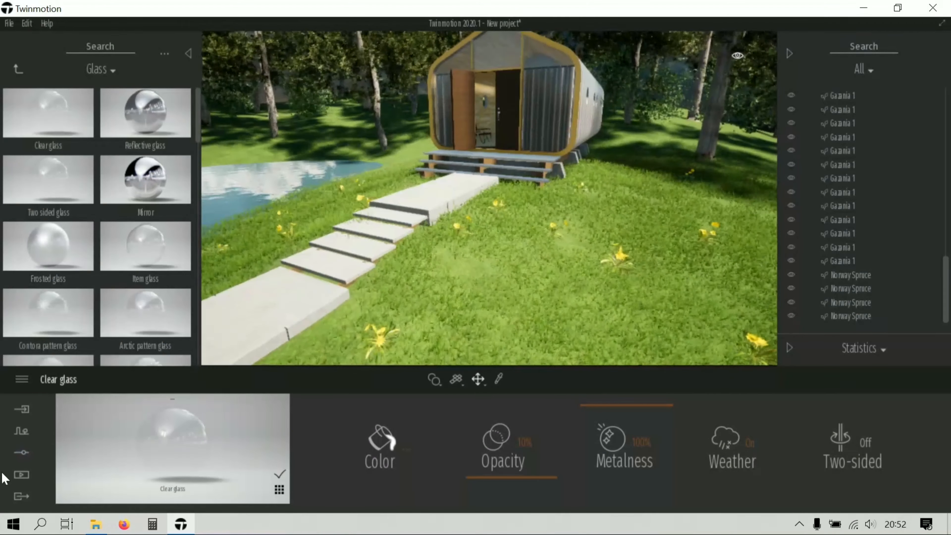
left_click(21, 475)
left_click(316, 446)
left_click(198, 423)
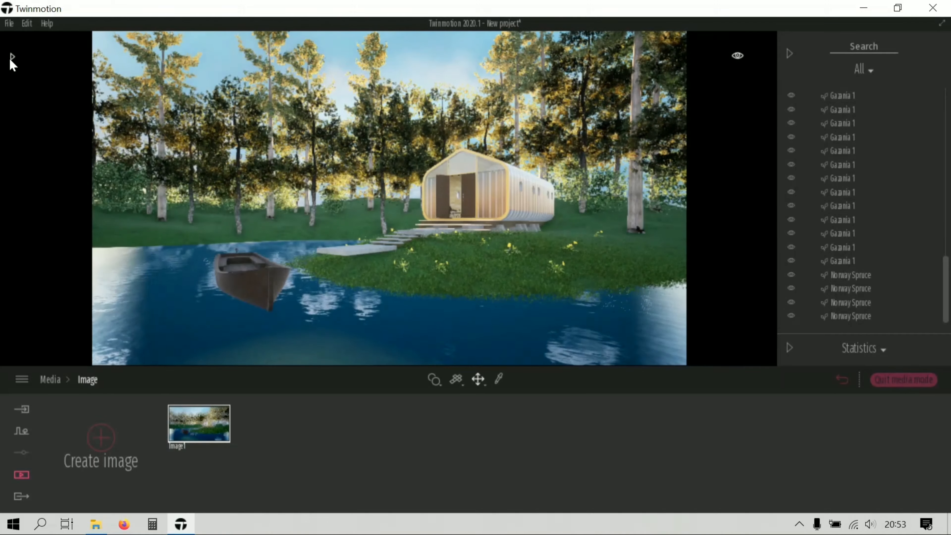
- Show the library again and open its Tools collection
left_click(12, 56)
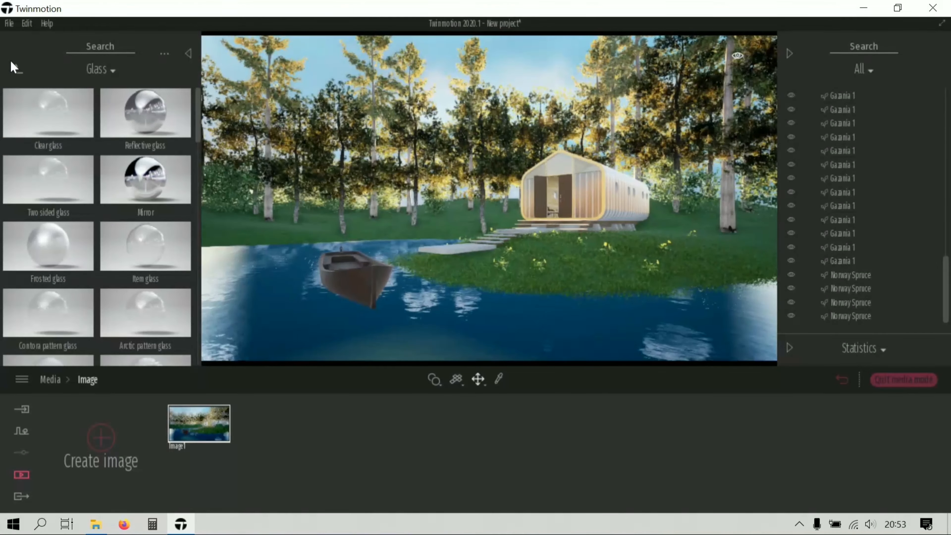
left_click(14, 68)
left_click(15, 70)
left_click(56, 305)
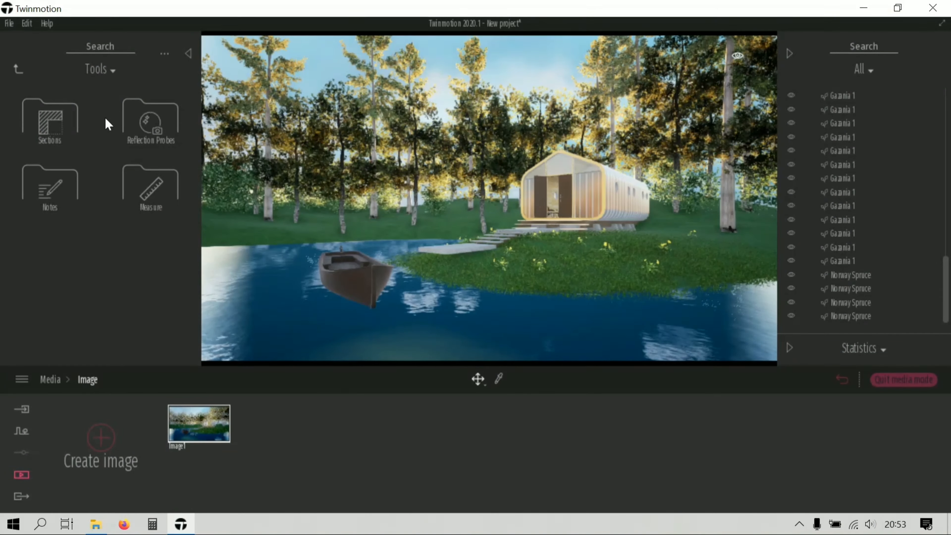
- Place a Box Reflection Probe from the reflection probes collection on the shore beside the stone slab by the lake and select it
left_click(142, 122)
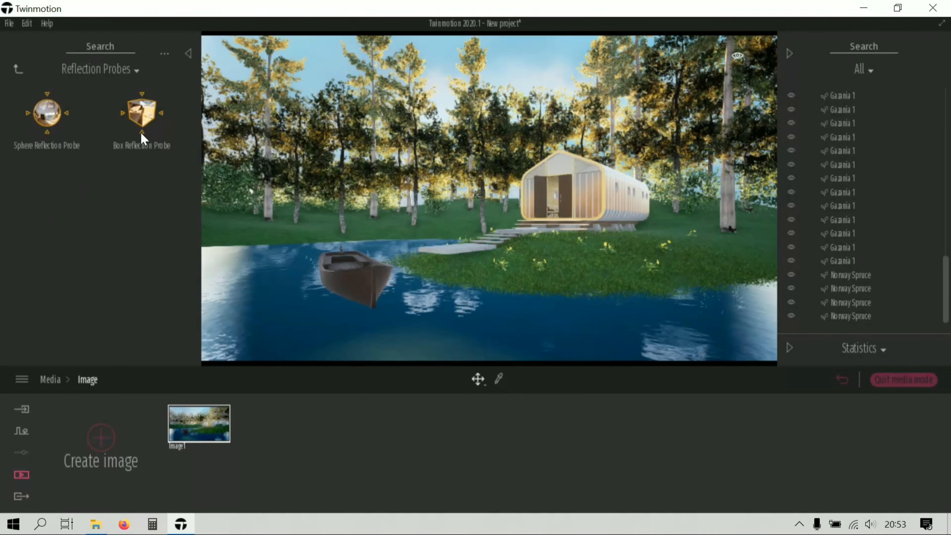
left_click(539, 272)
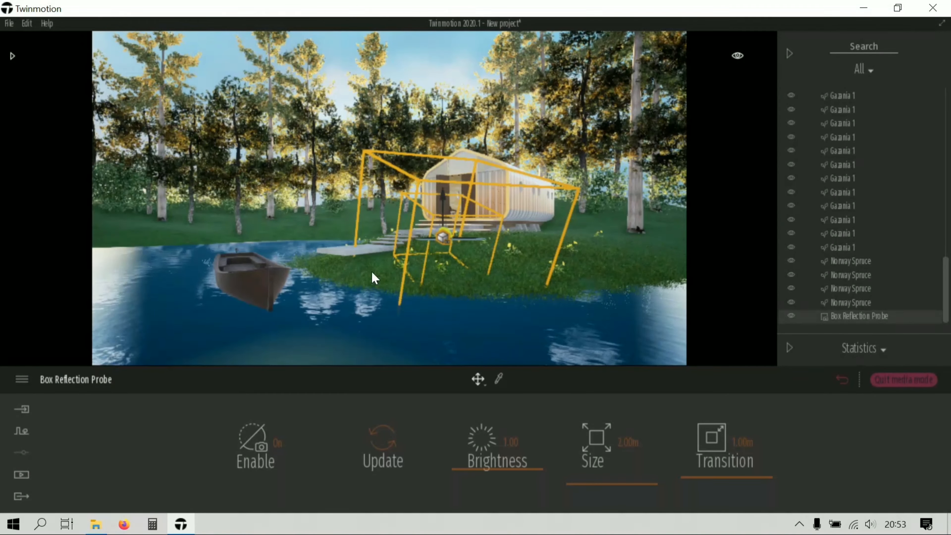
left_click(374, 278)
left_click(12, 55)
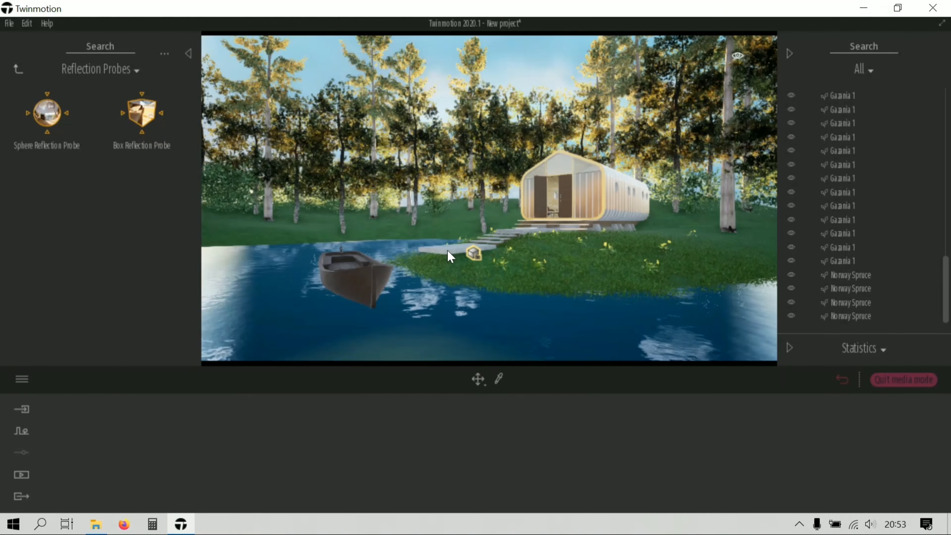
left_click(472, 253)
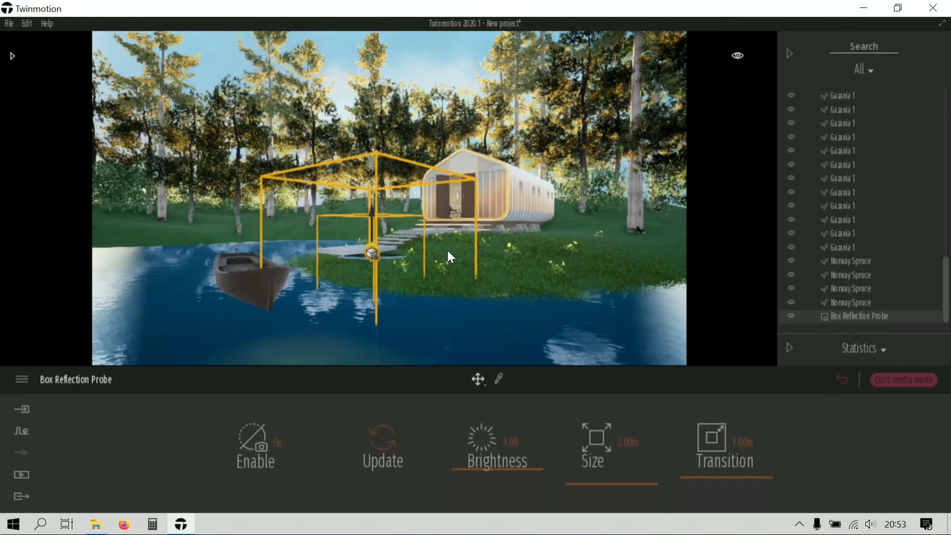
- Set the box reflection probe's size to 50 m and its transition to about 6.74 m
left_click_drag(608, 489, 580, 388)
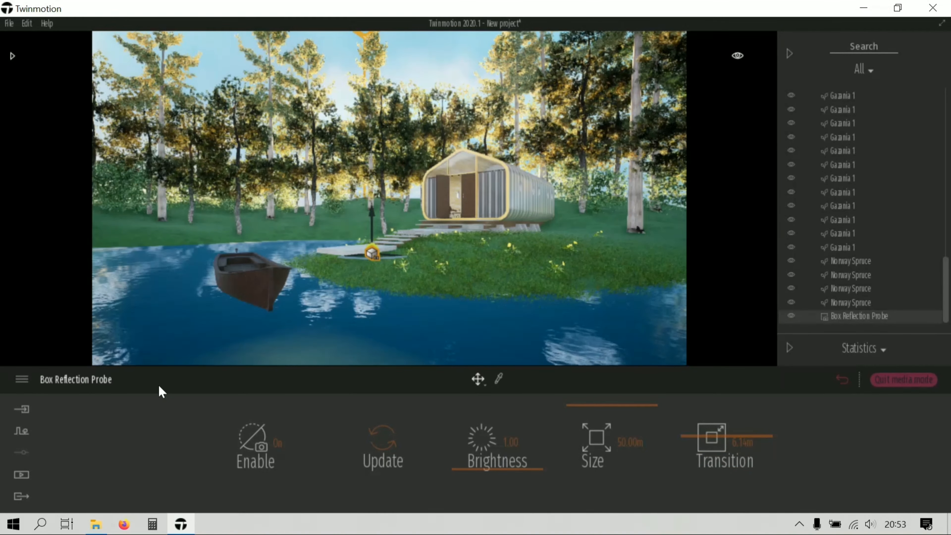
left_click(346, 313)
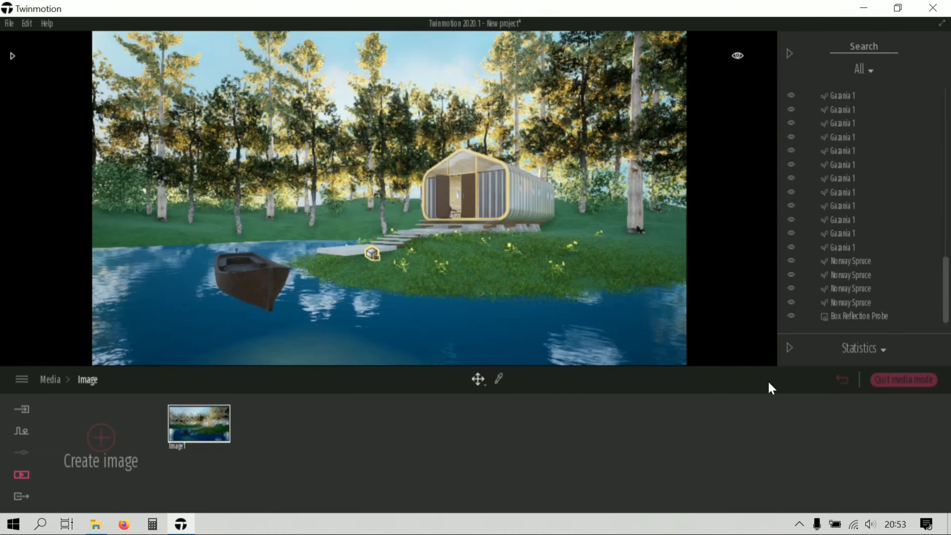
left_click(30, 496)
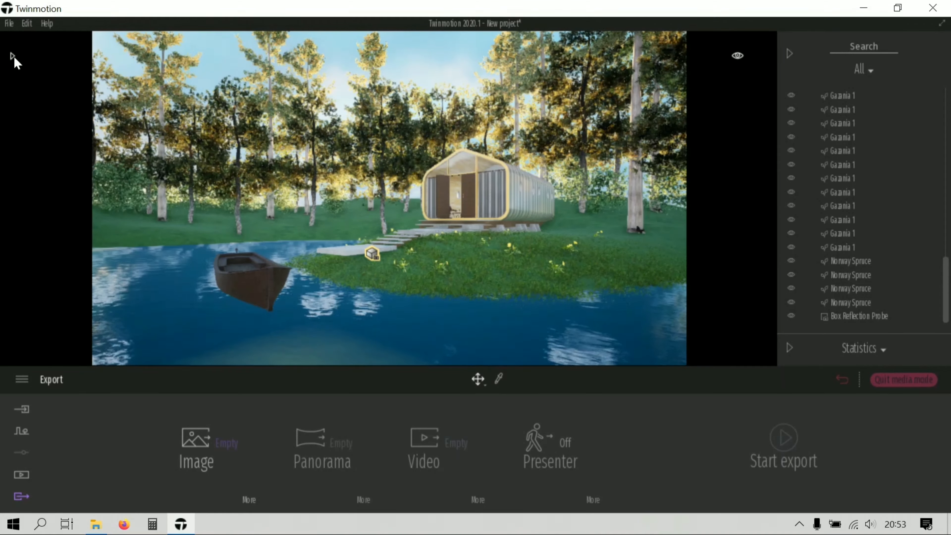
- Open the Posed humans collection under the library's Characters for populating the lakeside path
left_click(13, 57)
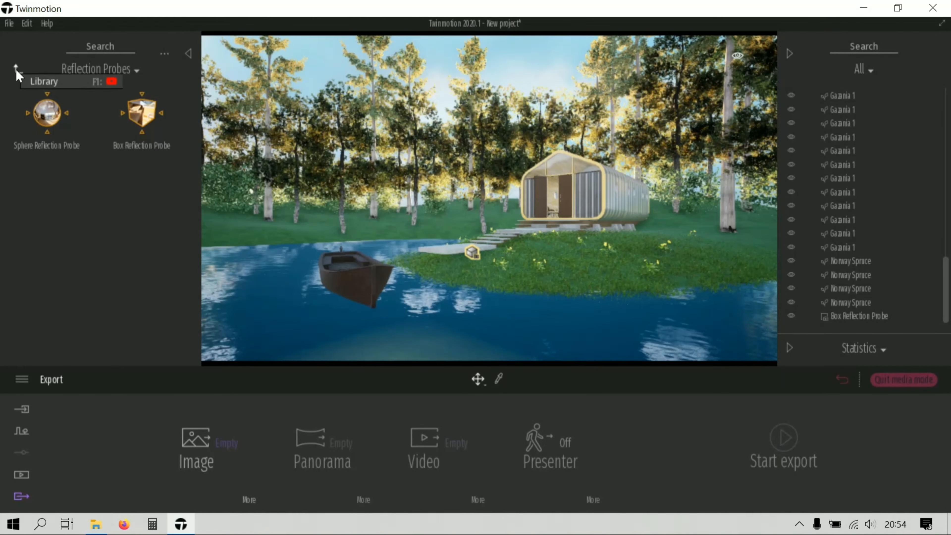
left_click(15, 67)
left_click(63, 268)
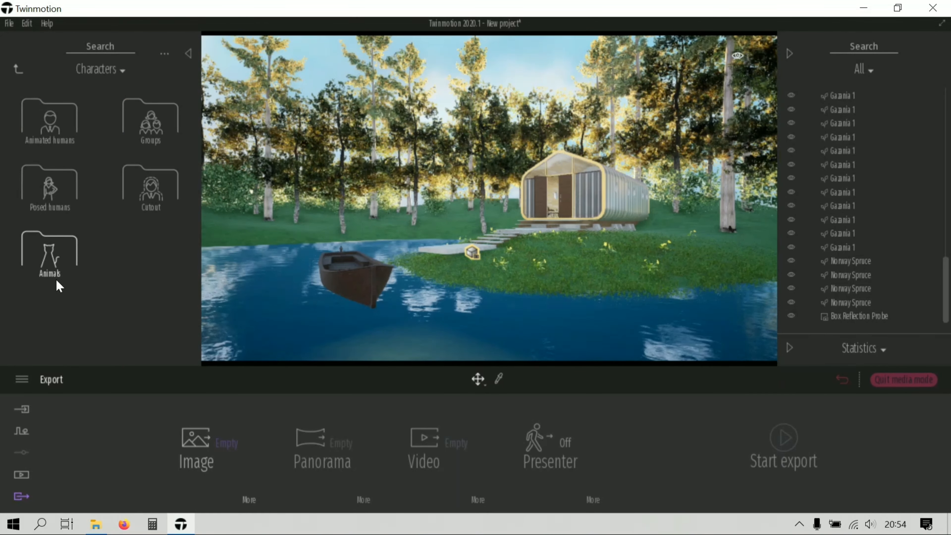
left_click(56, 186)
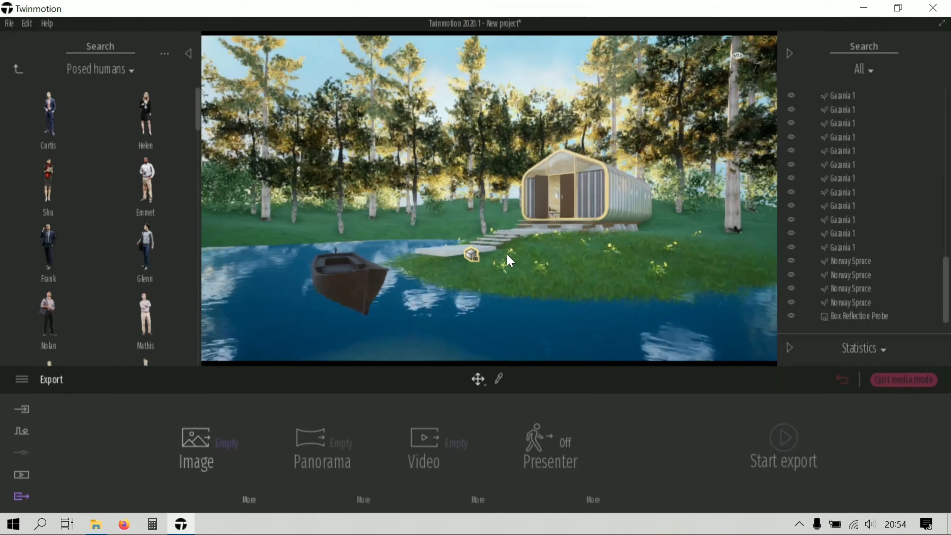
key("w")
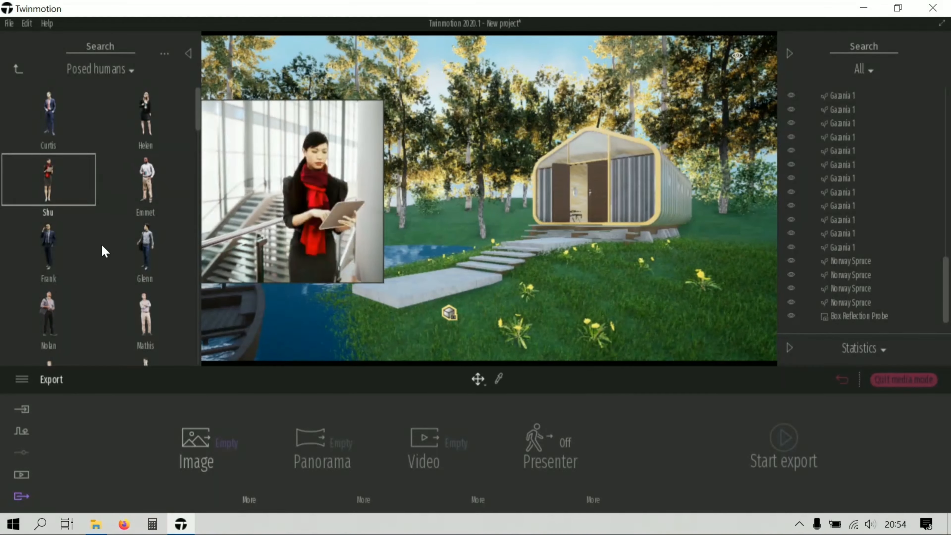
- Try placing the Jennifer Sport figure on the stepping stones in front of the house, and undo the placement
scroll(105, 263, "down", 5)
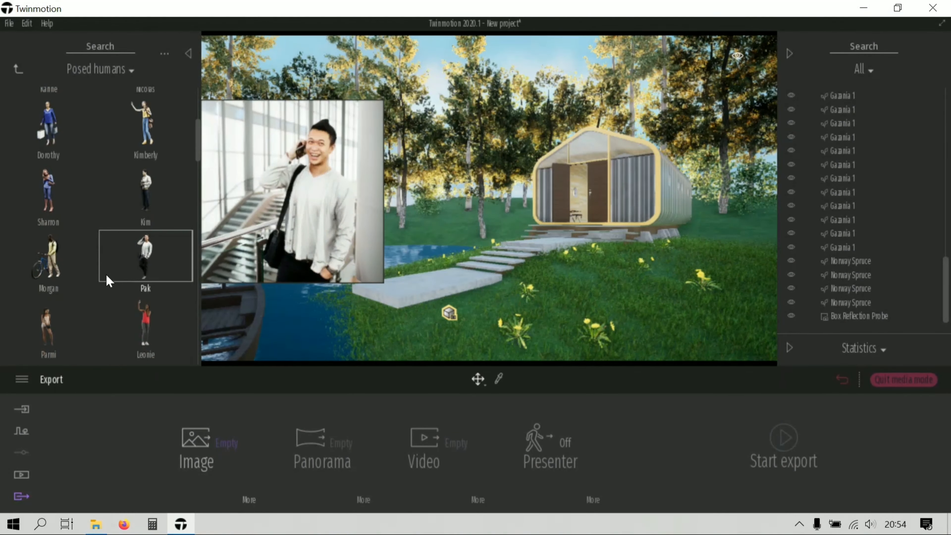
scroll(108, 280, "down", 3)
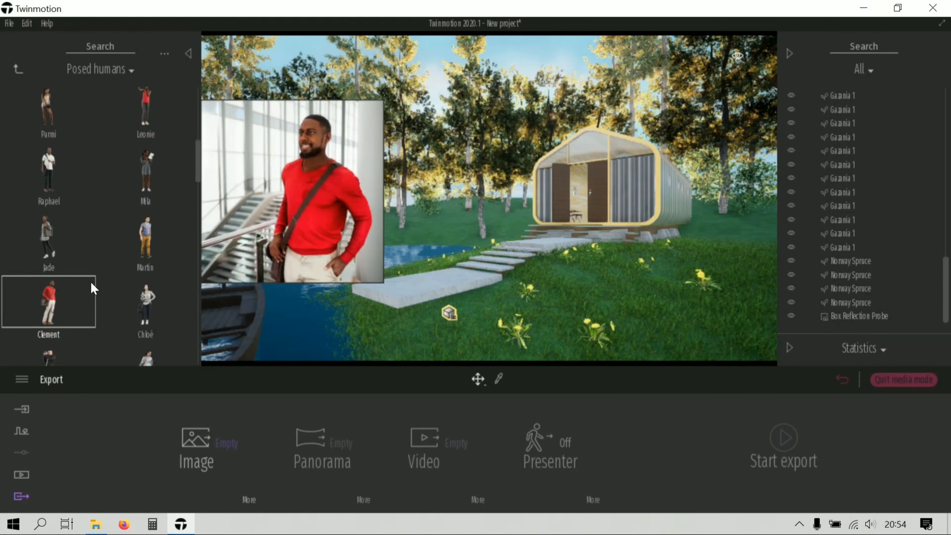
scroll(97, 283, "down", 10)
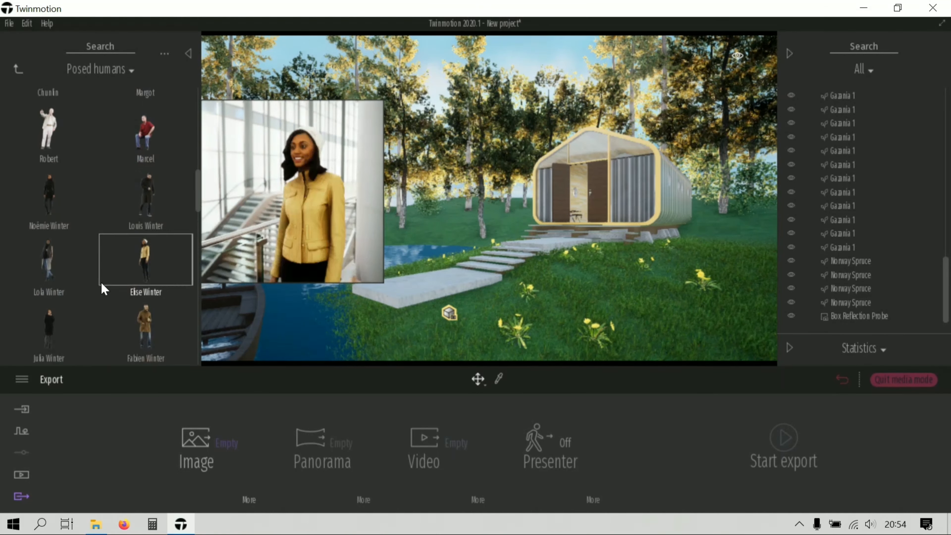
scroll(102, 289, "down", 5)
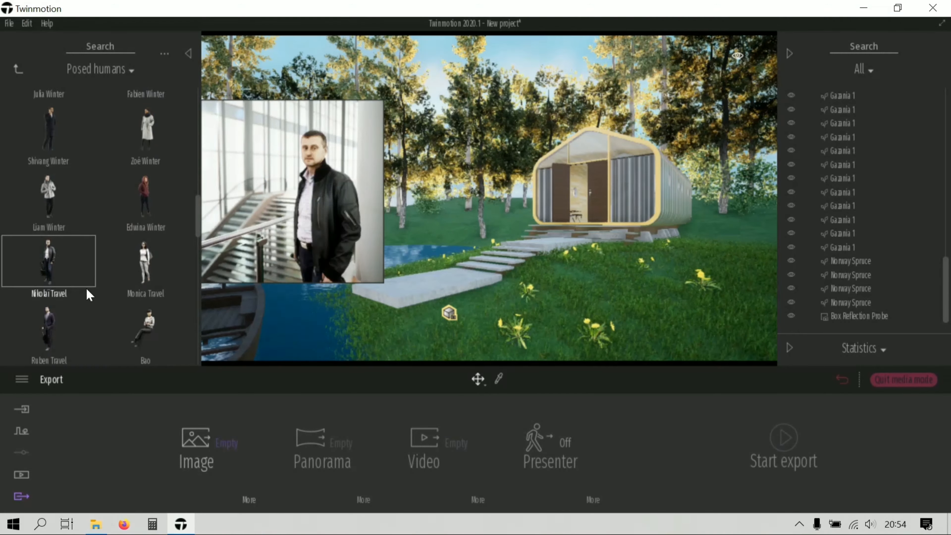
scroll(87, 289, "down", 6)
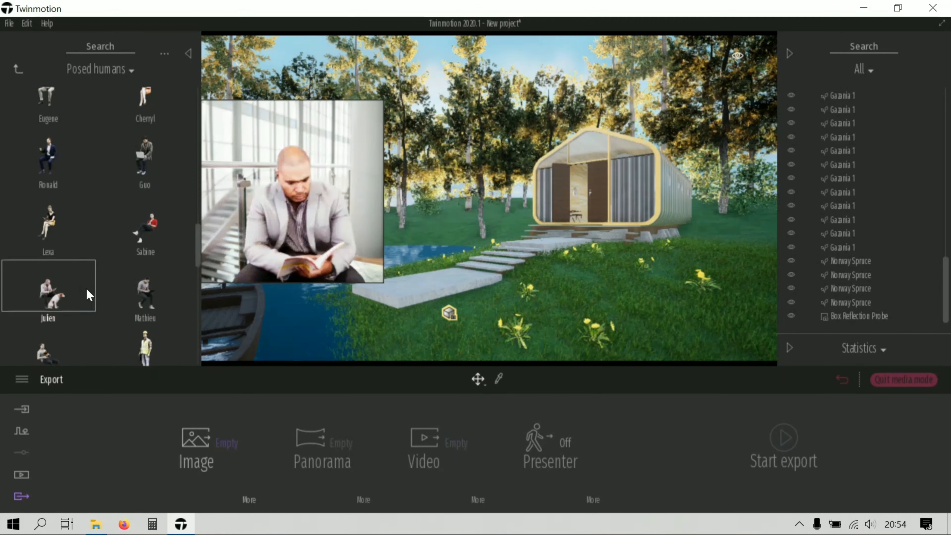
scroll(87, 289, "down", 5)
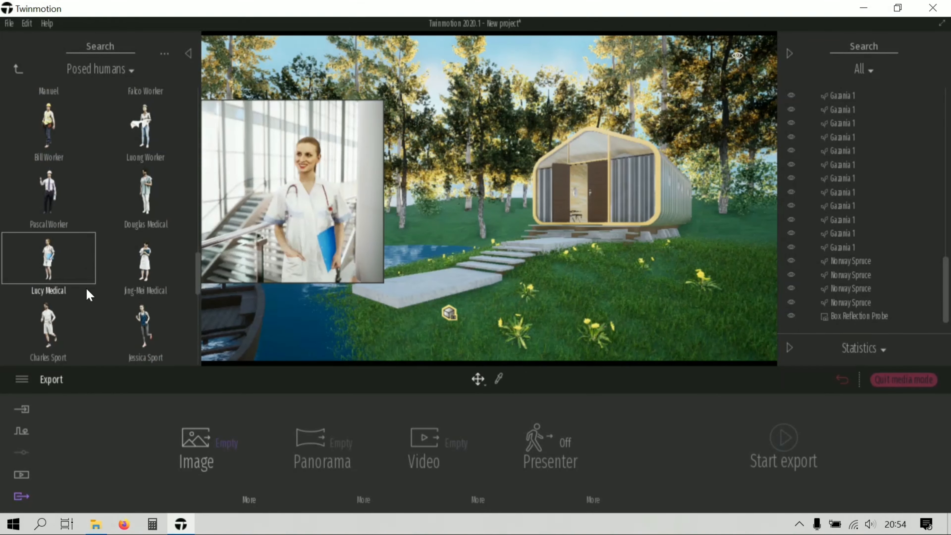
scroll(87, 289, "down", 1)
scroll(87, 289, "down", 1)
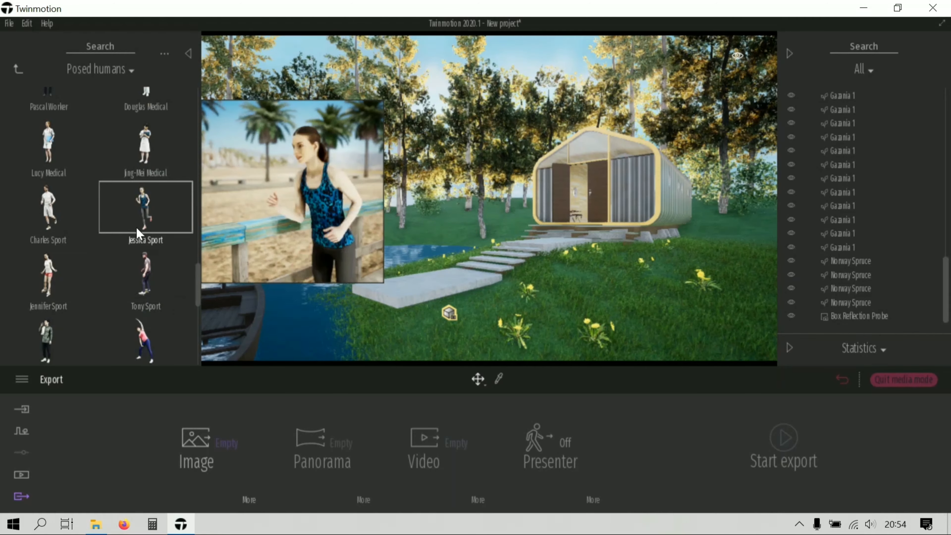
left_click_drag(543, 263, 494, 272)
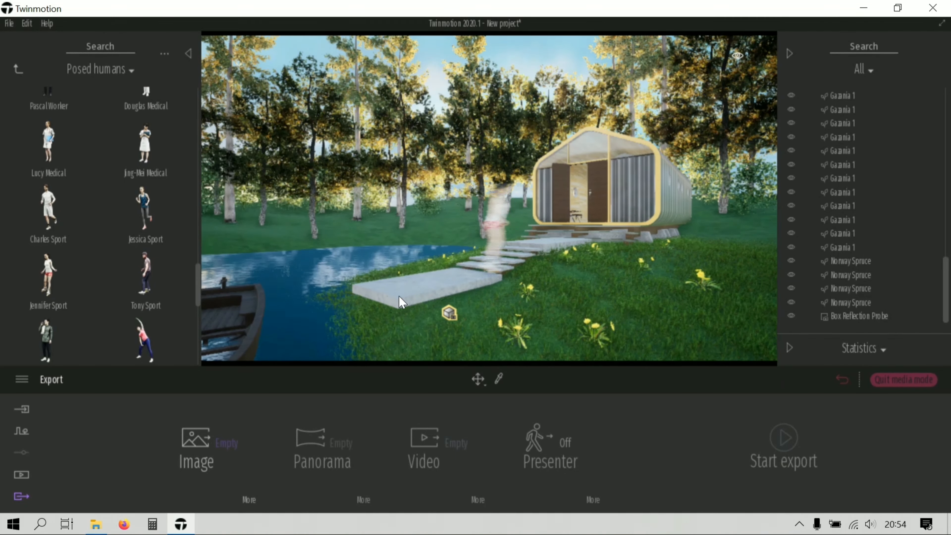
key("ctrl+z")
- Place the seated Tania Beach figure on the stone slab by the water and shift it towards the steps
scroll(94, 252, "down", 5)
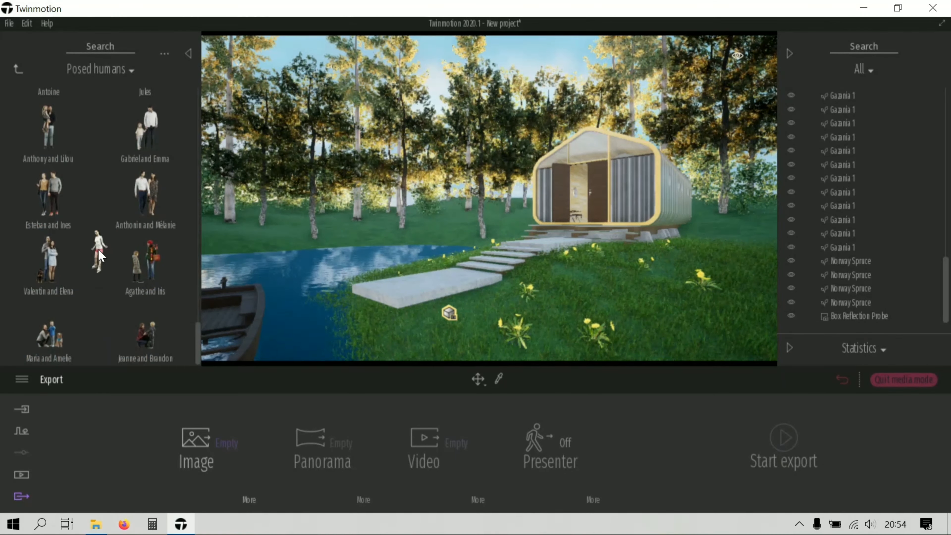
scroll(95, 253, "up", 4)
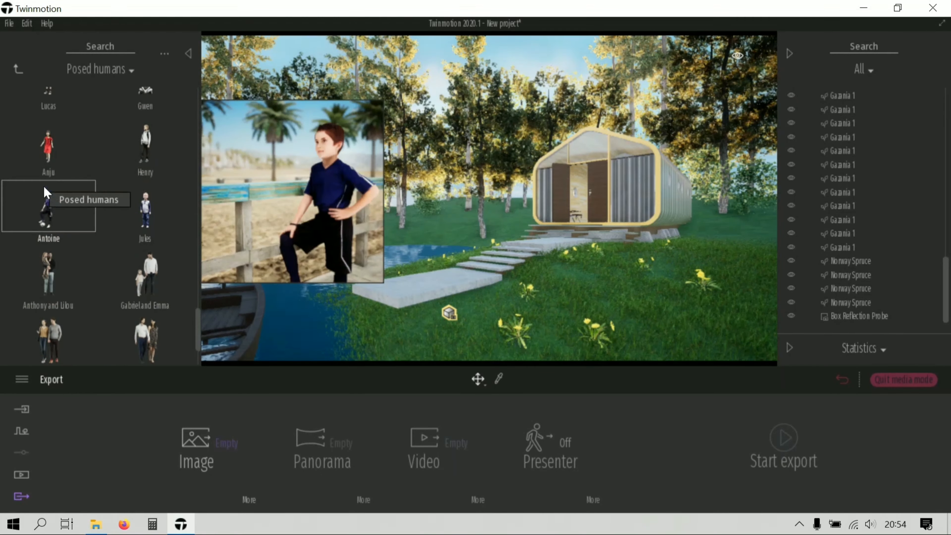
scroll(56, 176, "up", 2)
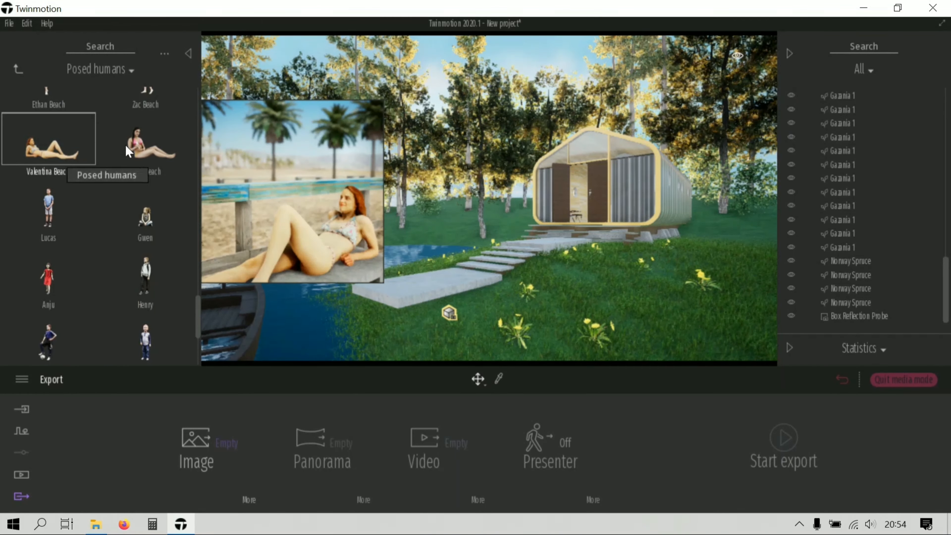
scroll(147, 160, "up", 1)
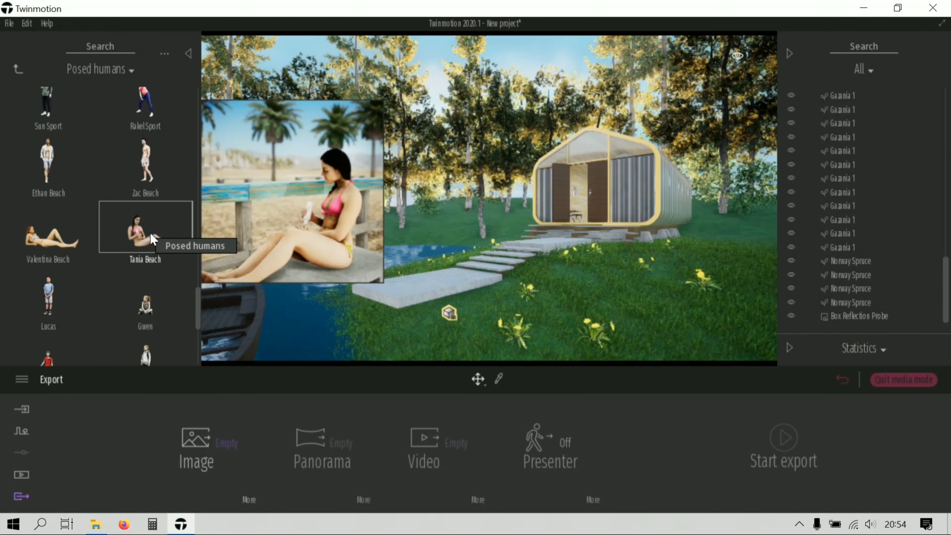
left_click_drag(143, 241, 269, 295)
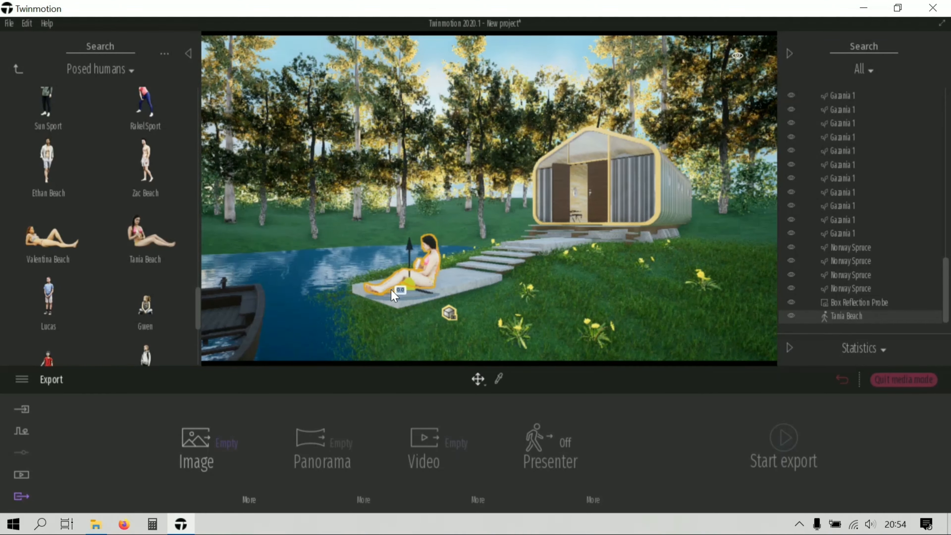
left_click_drag(428, 288, 449, 288)
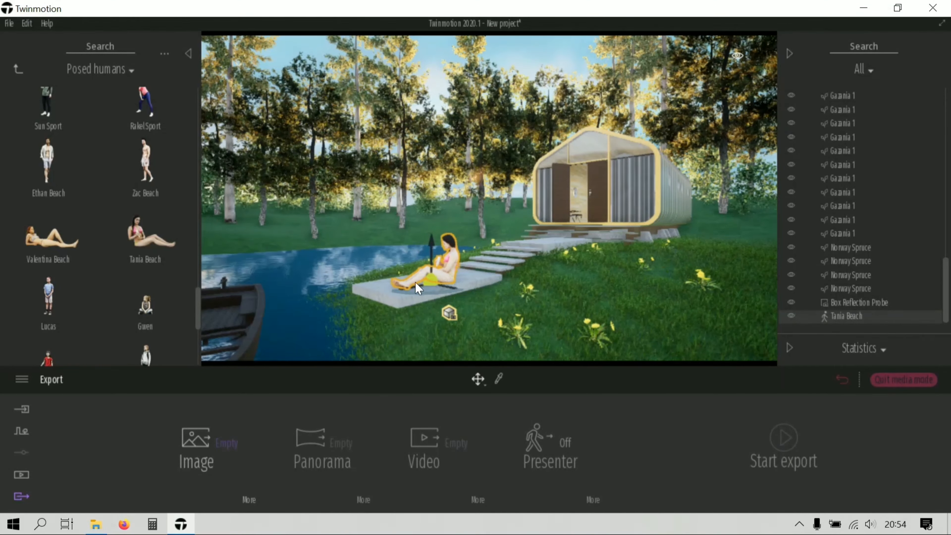
- Place the Ethan Beach figure on the path in front of the house and rotate it about 70 degrees to face the lake
mouse_move(48, 155)
left_click_drag(48, 155, 512, 195)
left_click_drag(545, 237, 548, 250)
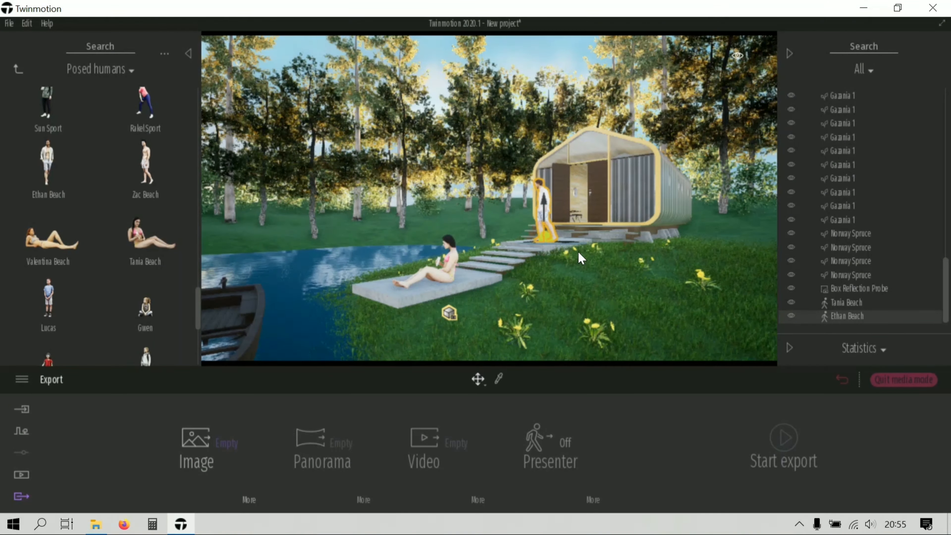
scroll(543, 291, "up", 3)
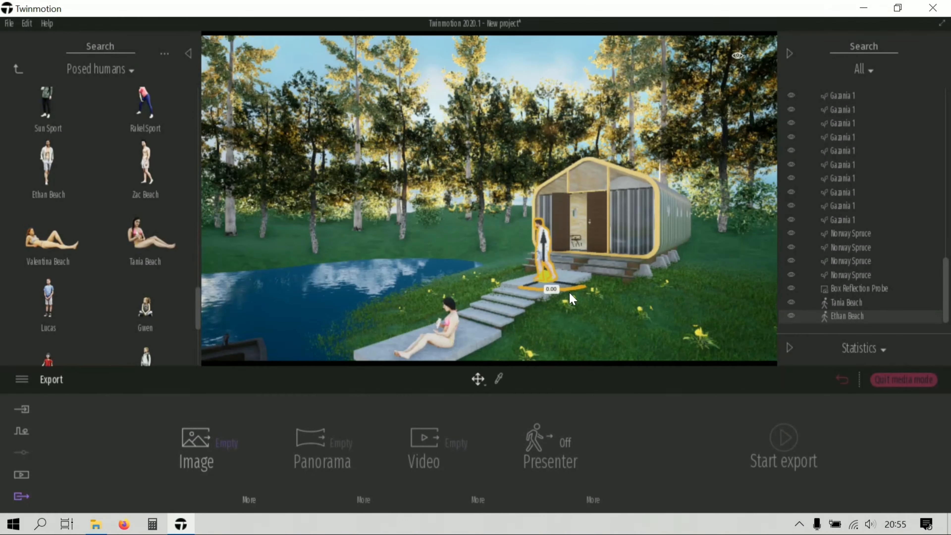
mouse_move(580, 298)
left_mouse_down()
mouse_move(551, 290)
mouse_move(587, 289)
left_mouse_up()
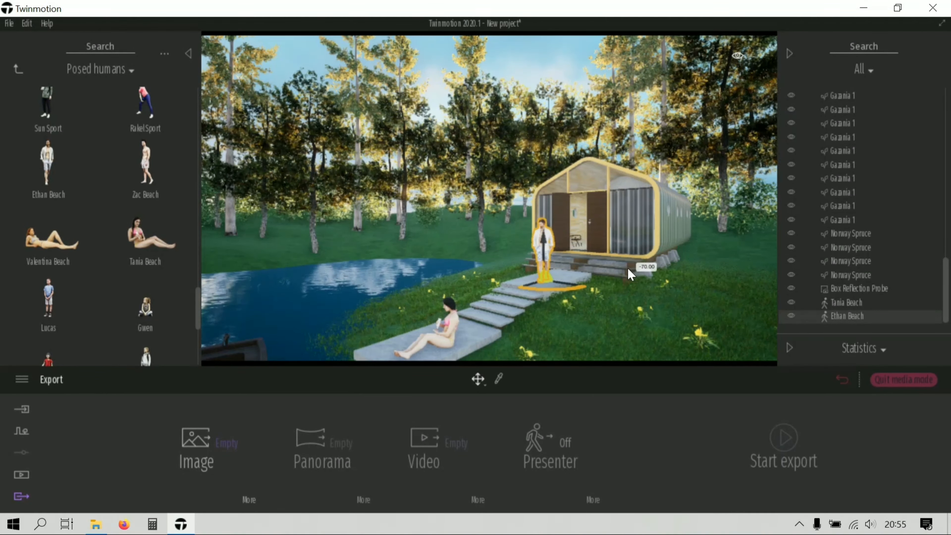
left_click(575, 264)
- Return to the saved Image1 view in the media images to check both placed figures
key("q")
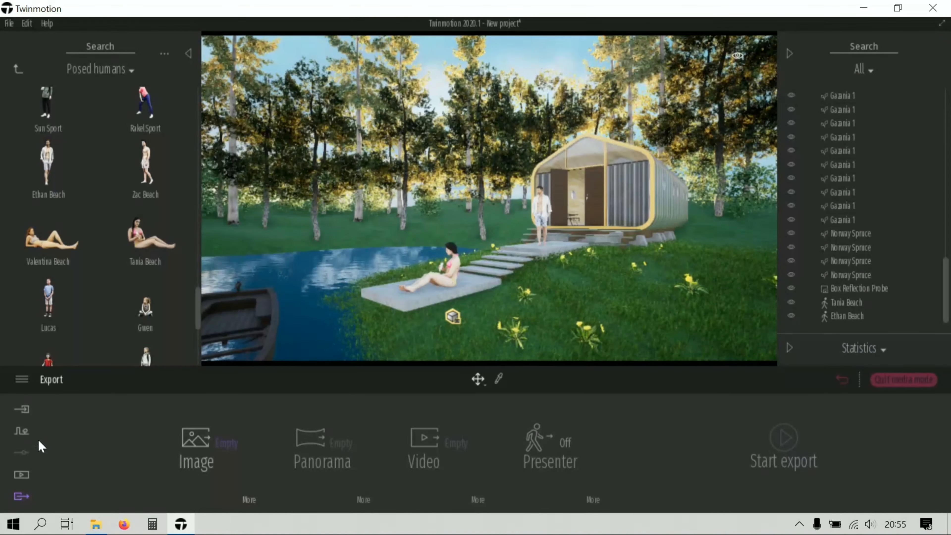
left_click(22, 474)
left_click(328, 442)
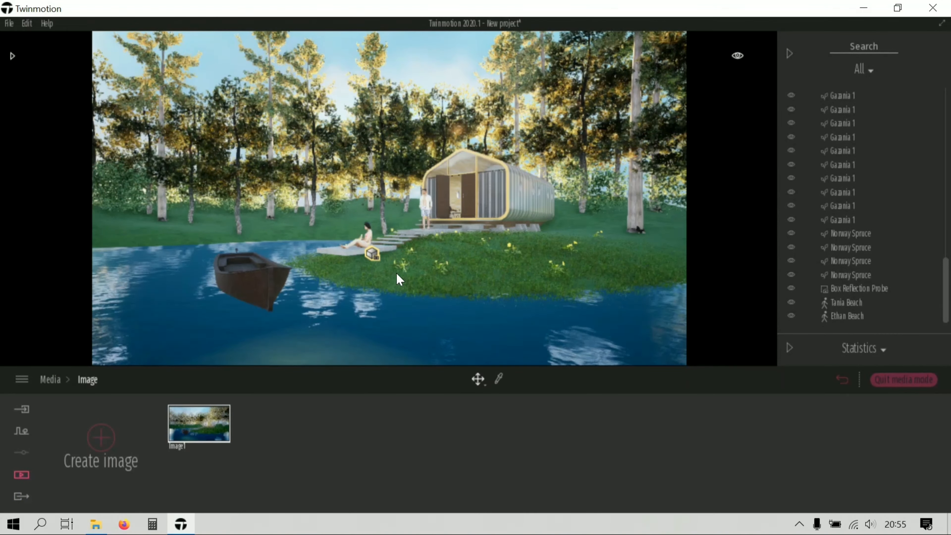
- Try placing Colocasia caladium 4 plants beside the house, near the large tree trunk and along the grassy shoreline
left_click(12, 56)
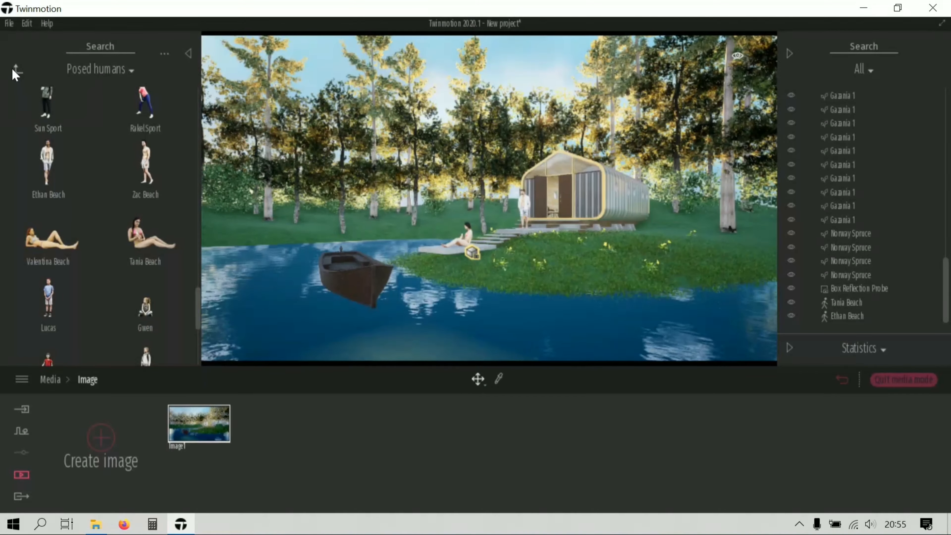
left_click(16, 69)
left_click(14, 71)
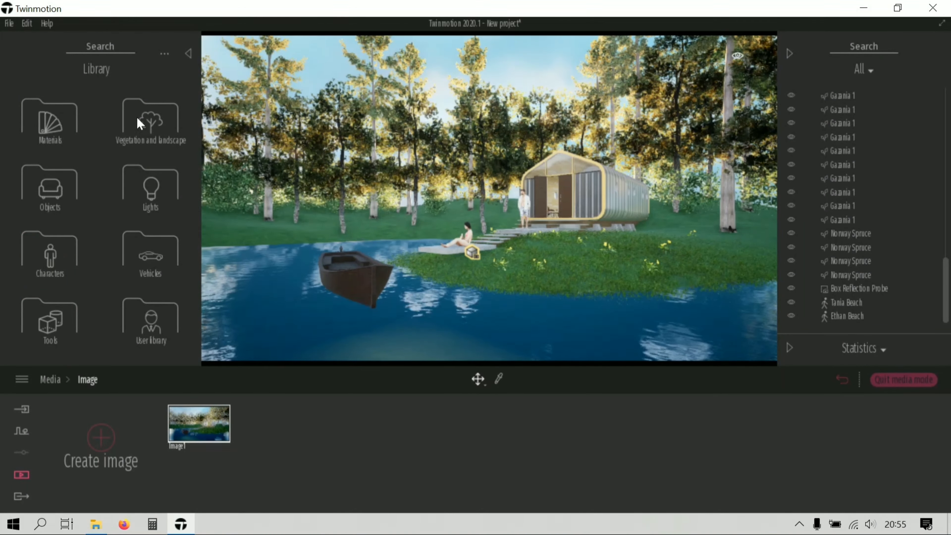
left_click(139, 123)
left_click(54, 206)
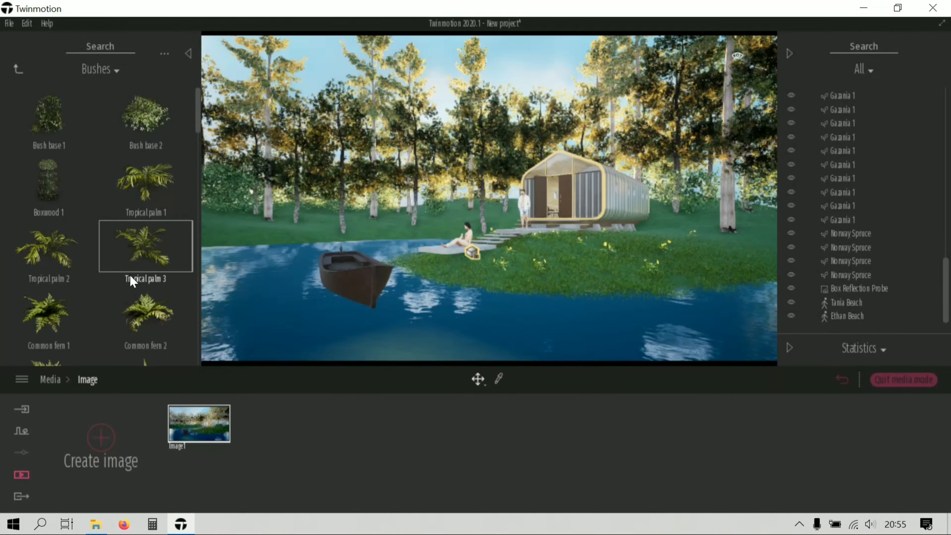
scroll(132, 280, "down", 10)
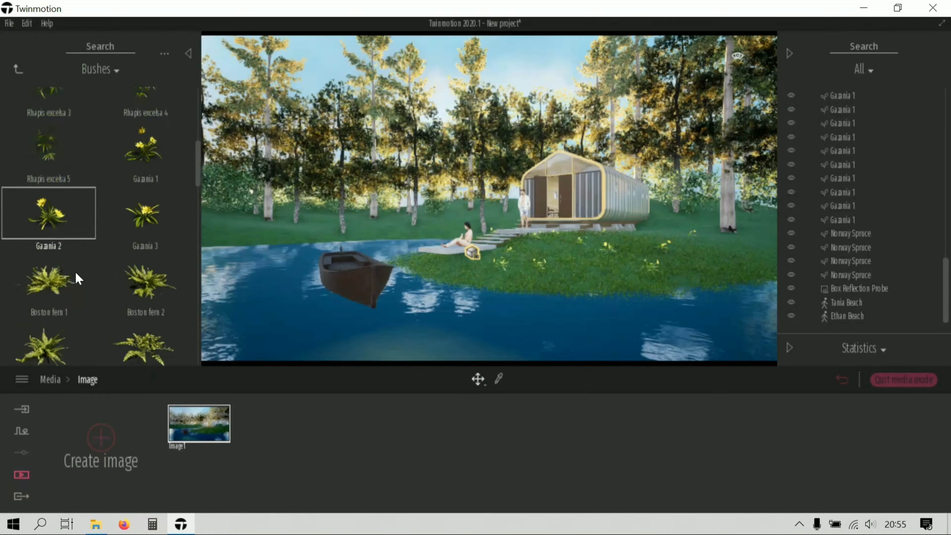
scroll(77, 278, "down", 1)
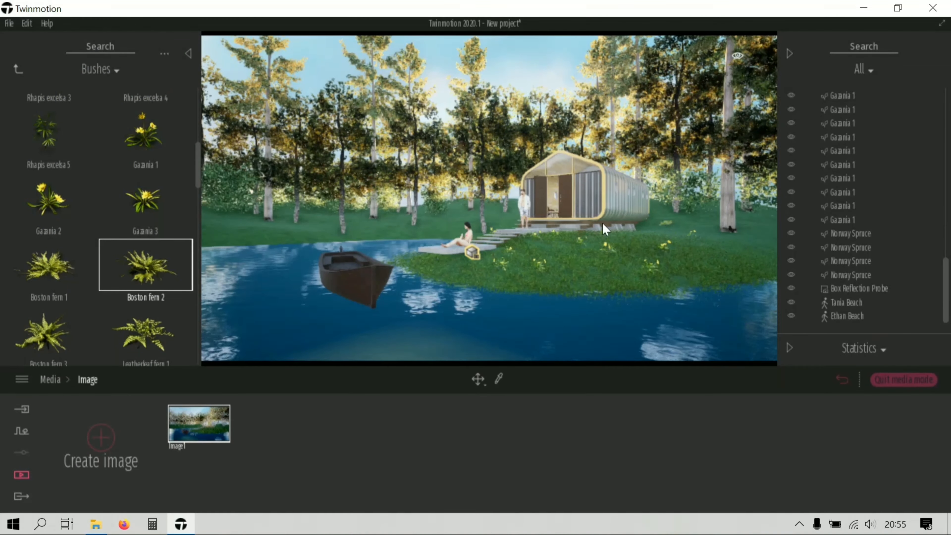
scroll(50, 286, "down", 10)
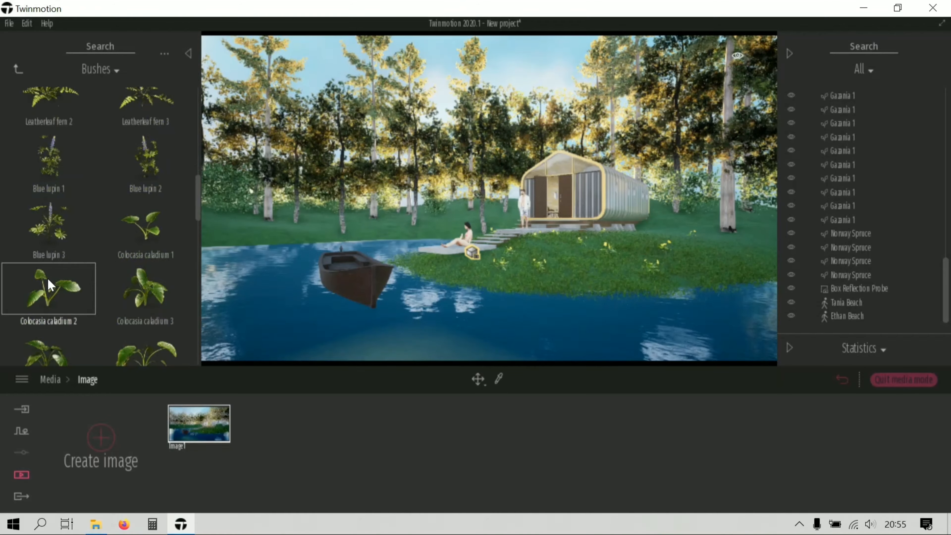
scroll(50, 285, "down", 5)
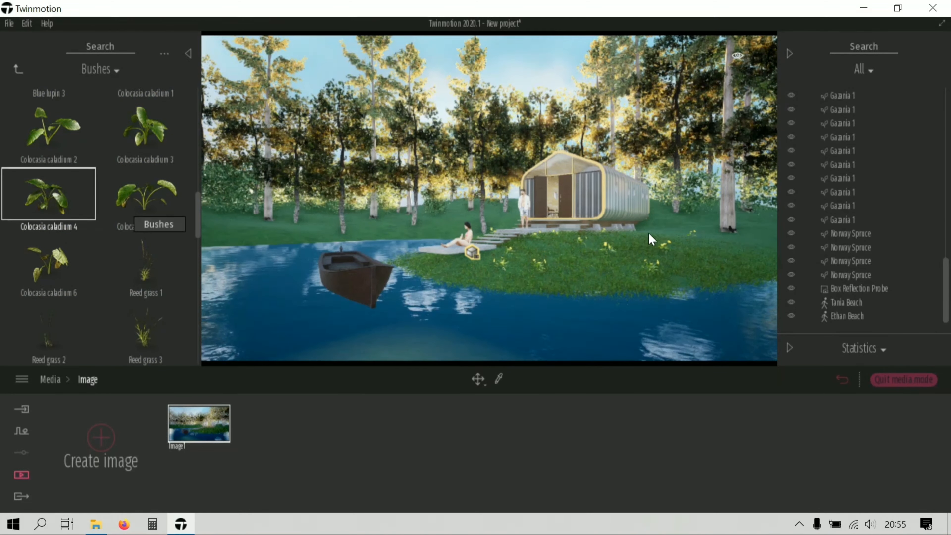
left_click(667, 229)
left_click(631, 259)
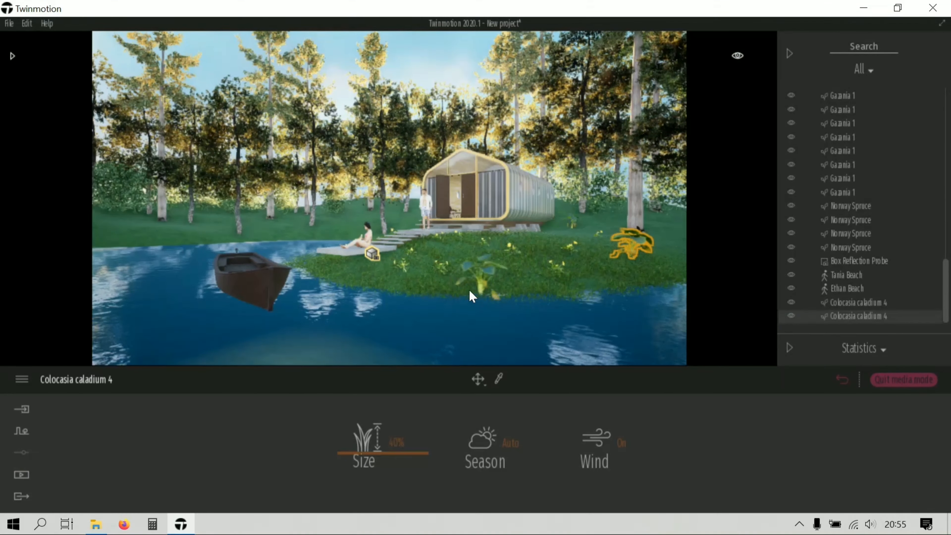
left_click(469, 297)
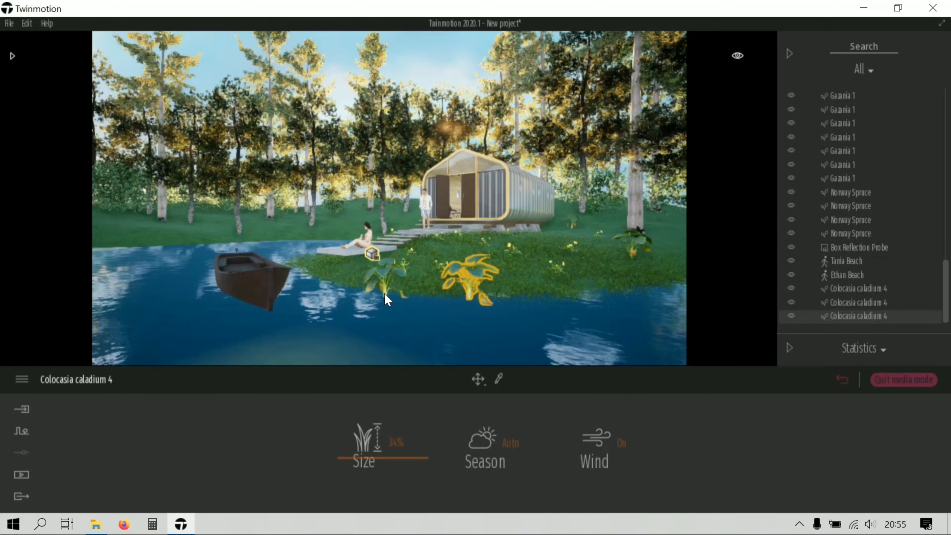
left_click(385, 296)
key("Escape")
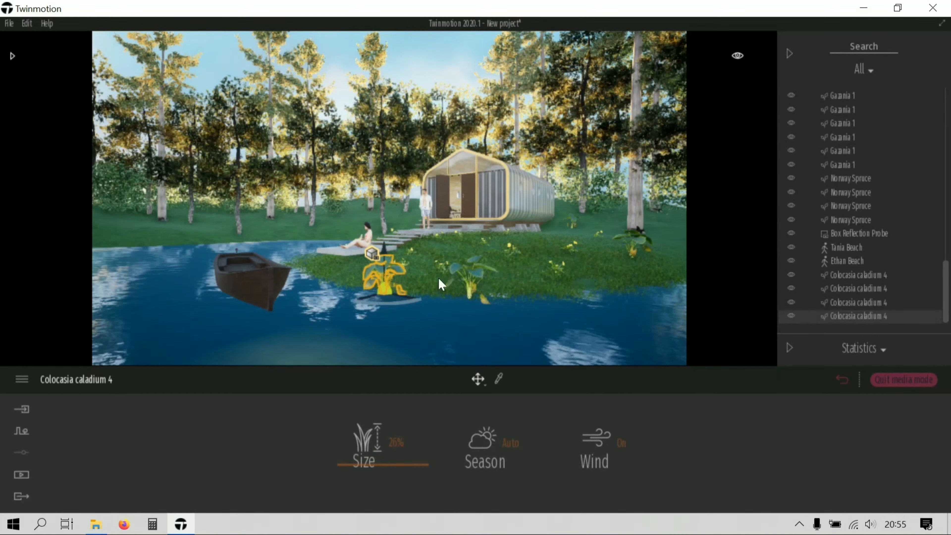
- Try adding Colocasia caladium 6 plants along the grassy shoreline, and undo all the Colocasia placements
mouse_move(13, 58)
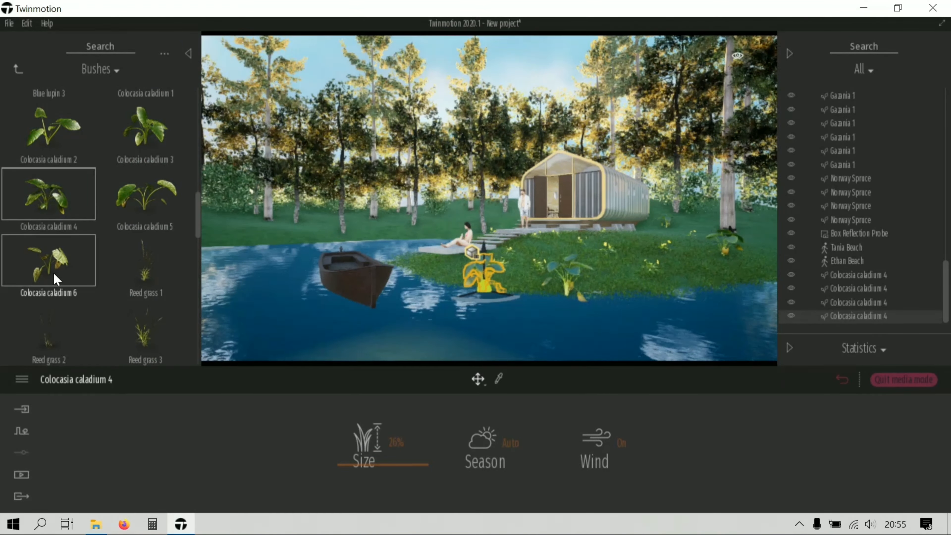
left_click_drag(55, 279, 492, 298)
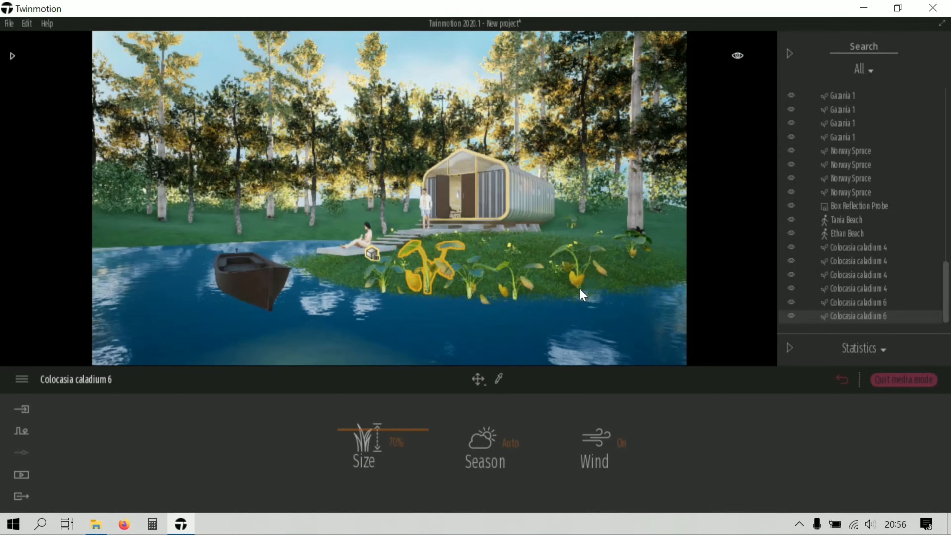
left_click(545, 232)
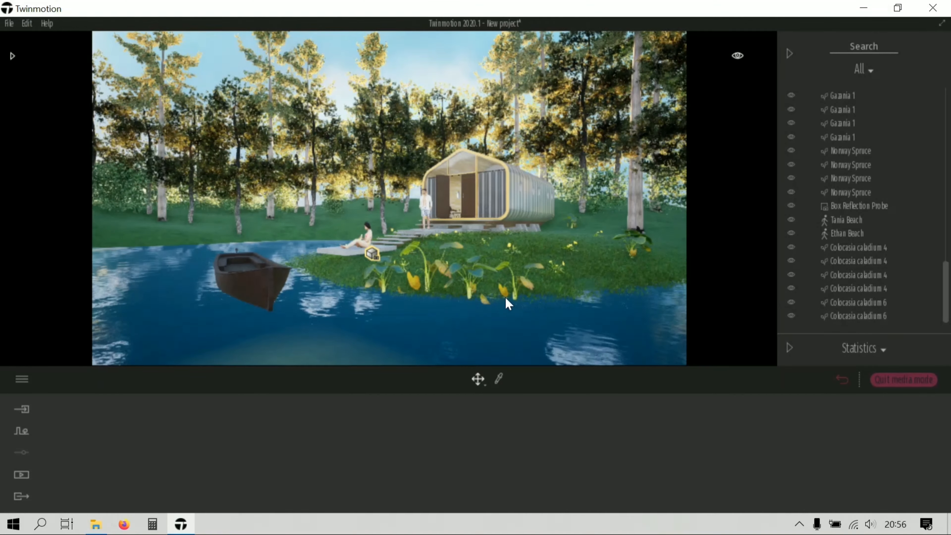
left_click(445, 290)
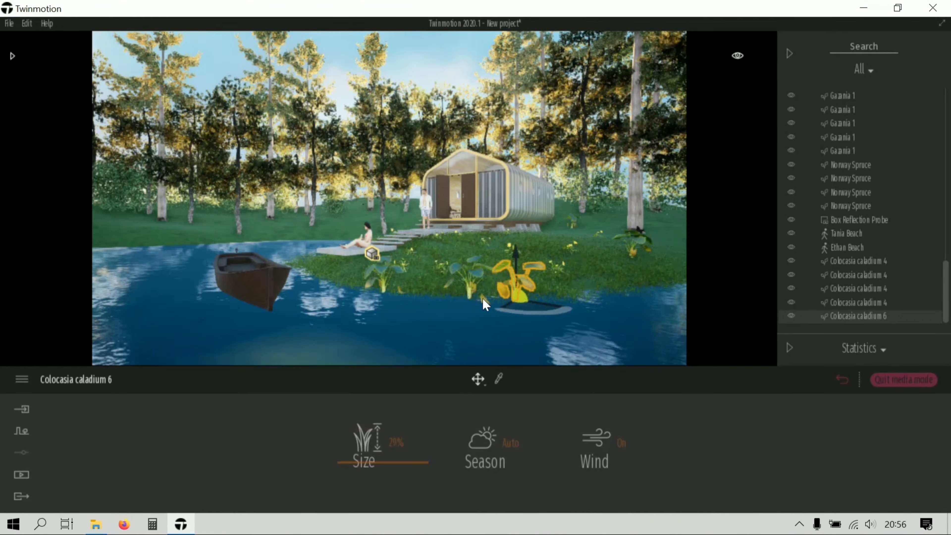
key("ctrl+z")
key("ctrl+z")
key("ctrl+z")
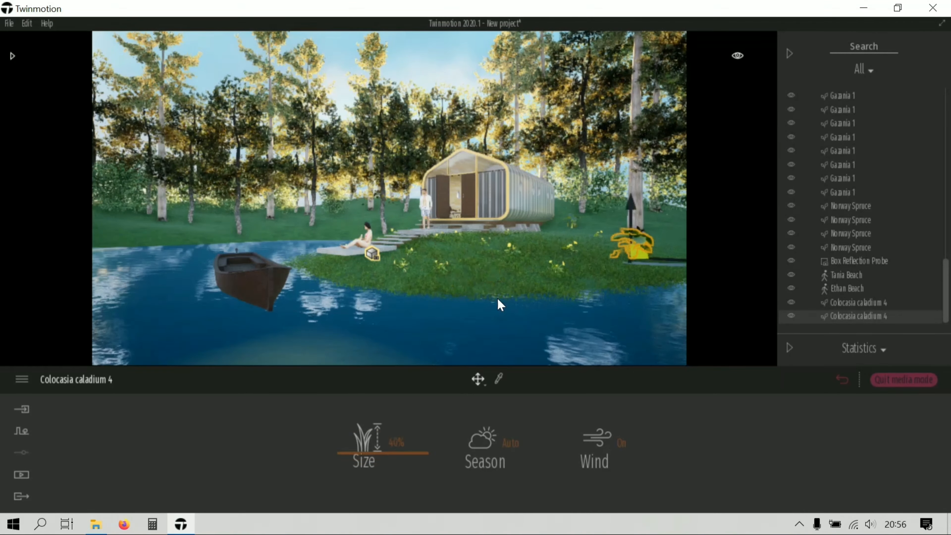
key("ctrl+z")
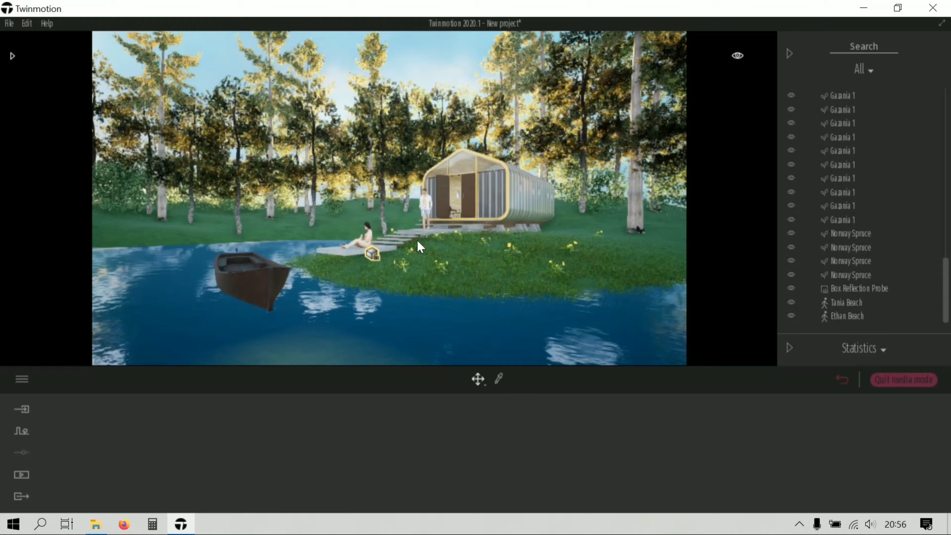
- Place Rock 1 and Rock 7 from the rocks library on the ground around the large tree trunk beyond the house
left_click(12, 57)
left_click(21, 69)
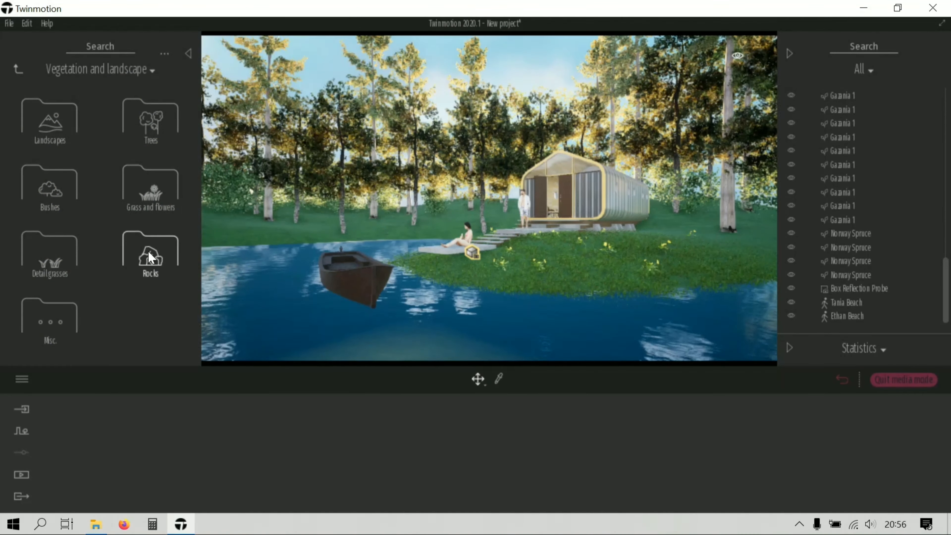
left_click(150, 259)
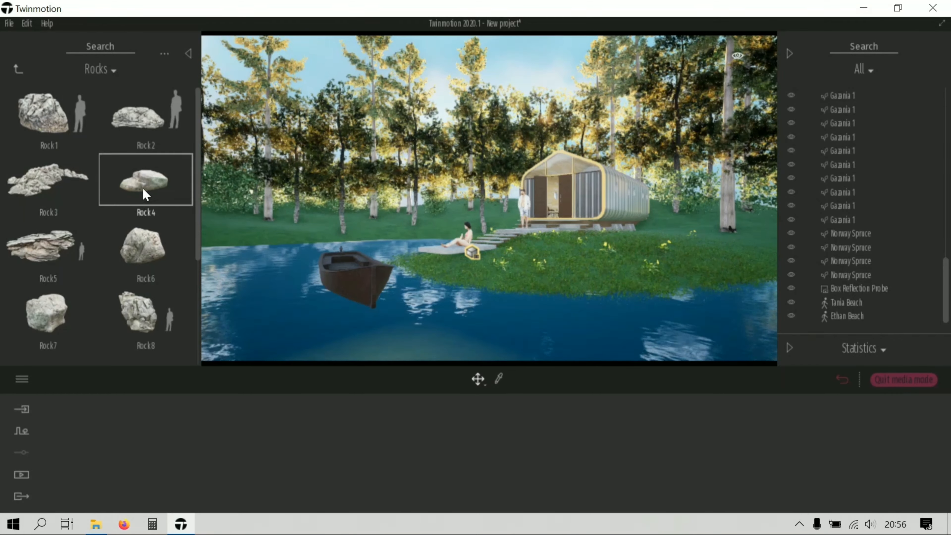
left_click_drag(144, 190, 713, 213)
left_click(49, 112)
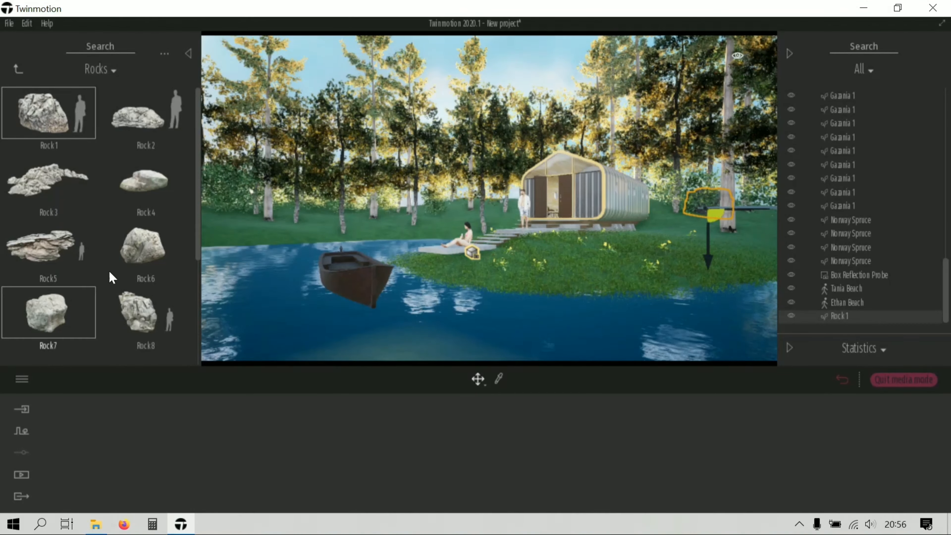
left_click_drag(52, 315, 752, 226)
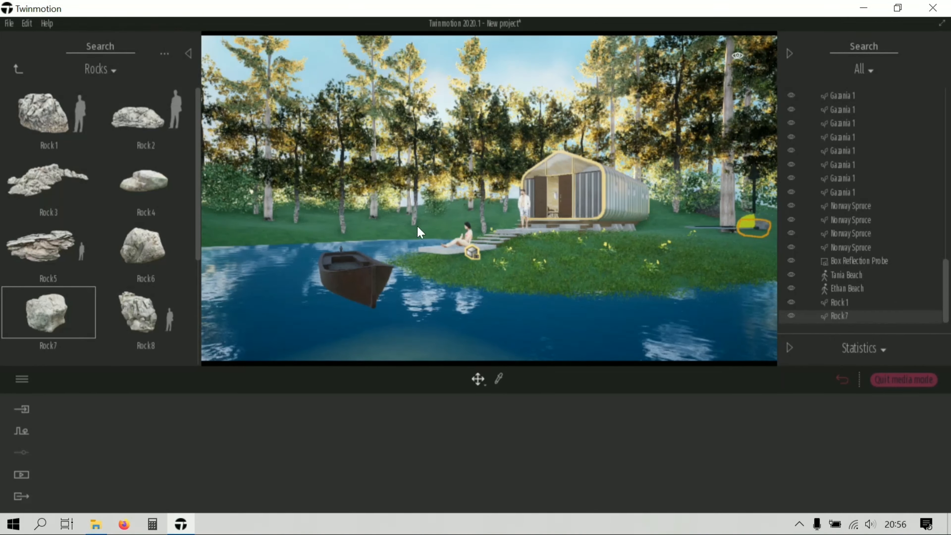
- Place Fallen tree 2, Tree stump 1, Wood pile 1 and Tree stump 2 among the trees on the bank behind the boat
left_click(18, 70)
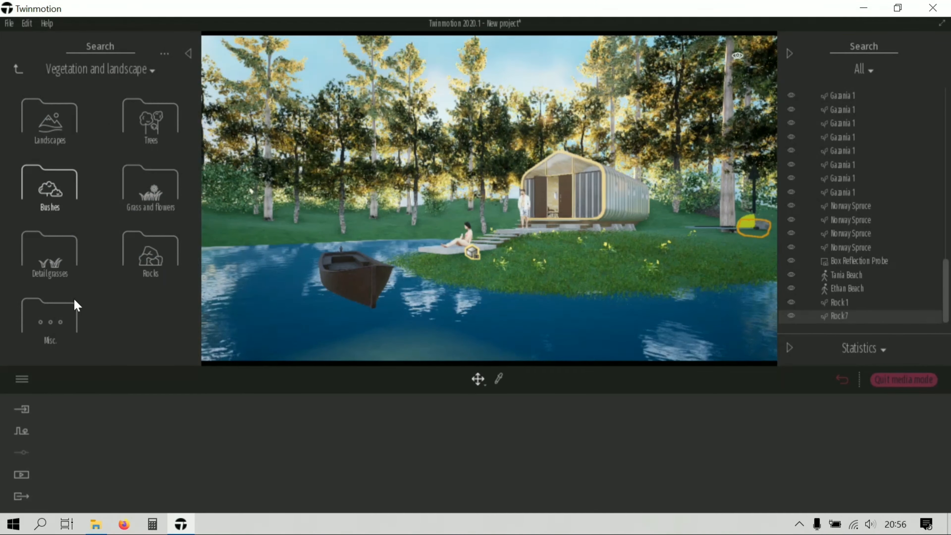
left_click(57, 307)
left_click_drag(68, 233, 228, 222)
left_click_drag(140, 250, 382, 232)
left_click_drag(152, 315, 261, 238)
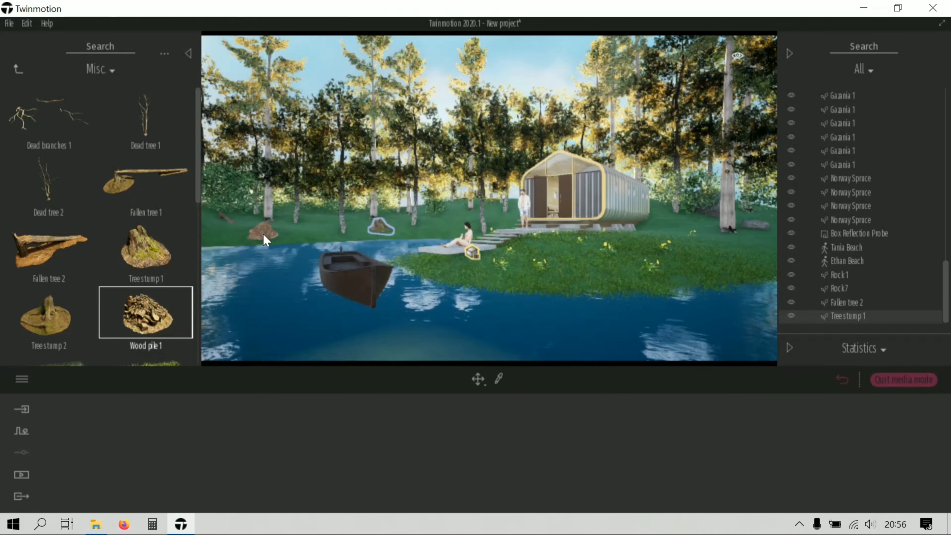
scroll(104, 276, "down", 2)
scroll(90, 277, "down", 1)
left_click_drag(74, 264, 447, 219)
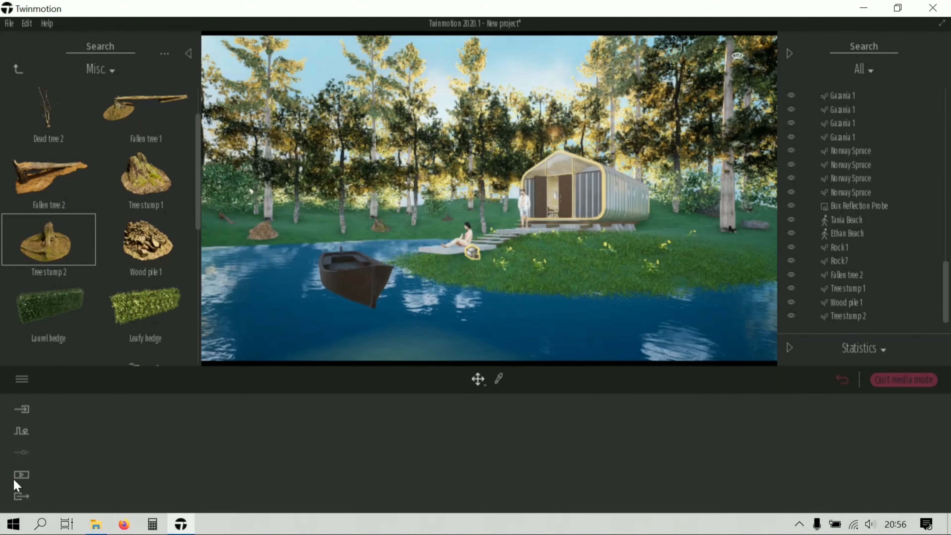
- Check the scene in the saved Image1 view and export Image1 as a still image
left_click(21, 475)
left_click(338, 435)
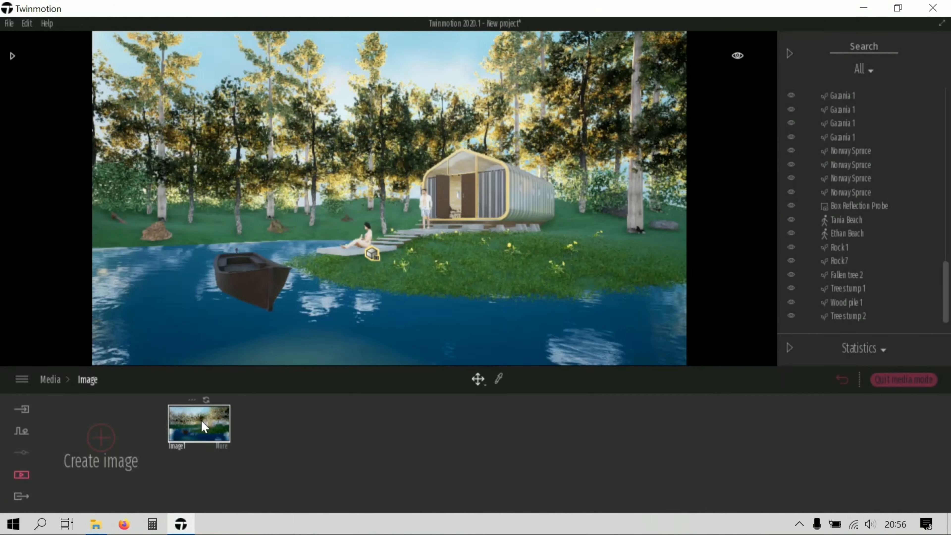
left_click(22, 496)
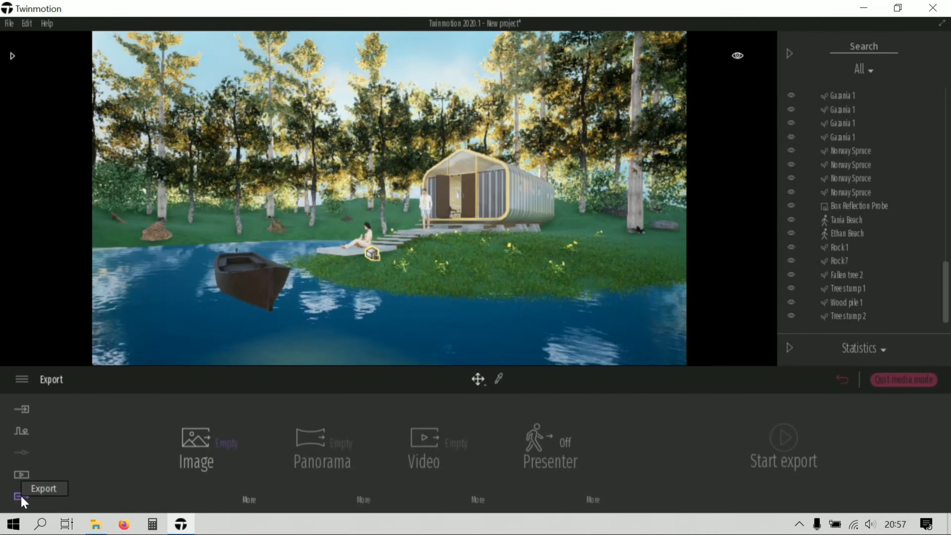
left_click(201, 437)
left_click(68, 258)
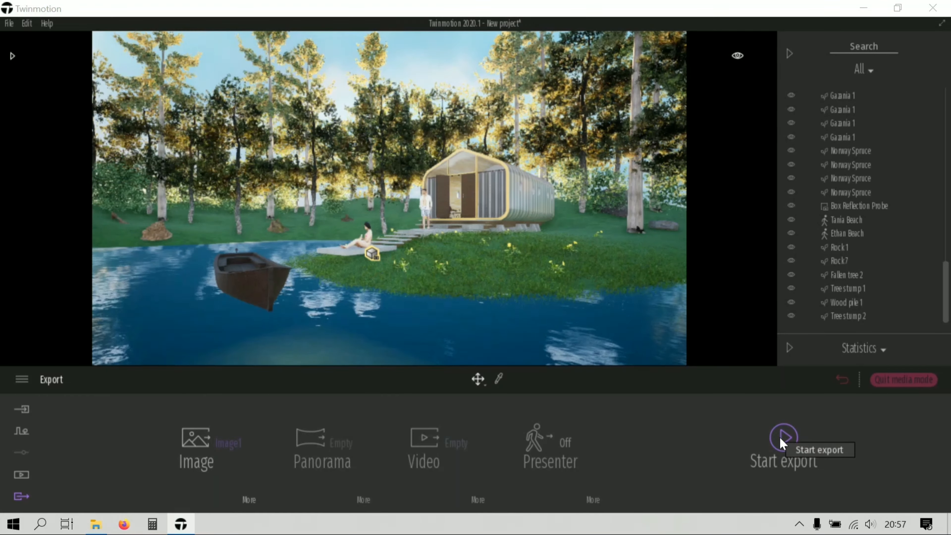
left_click(783, 443)
left_click(337, 350)
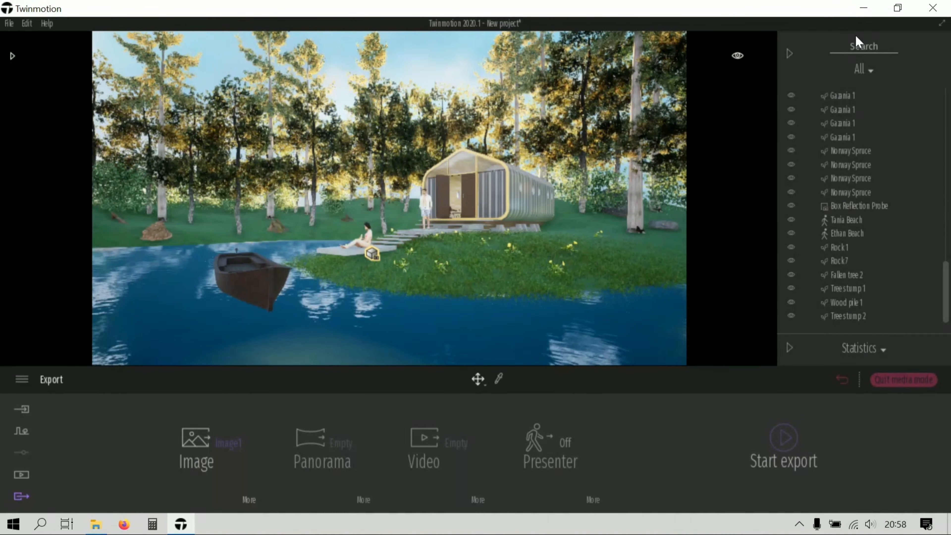
- Switch to Photoshop, open the exported Image1.png and start the Nik Collection filter Color Efex Pro 4 on it
left_click(863, 8)
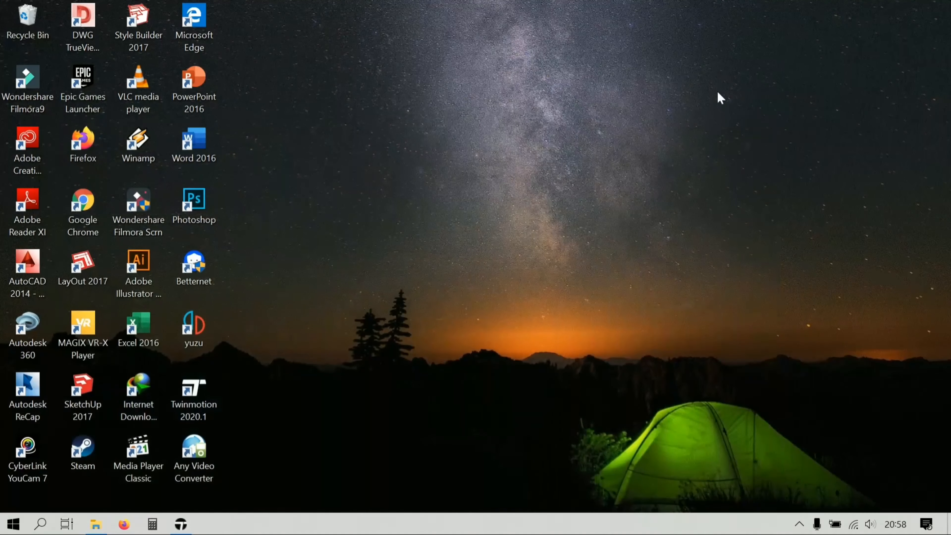
left_click(200, 192)
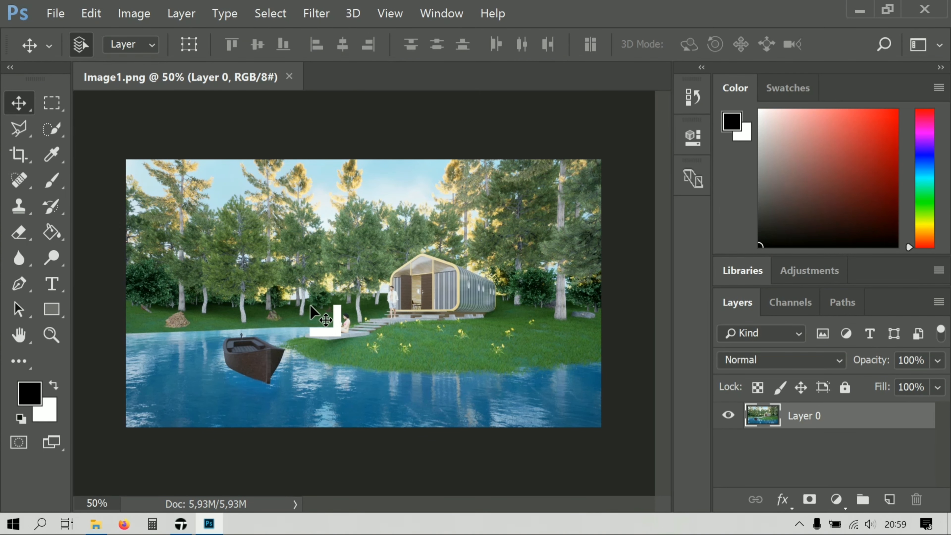
left_click(316, 14)
mouse_move(385, 325)
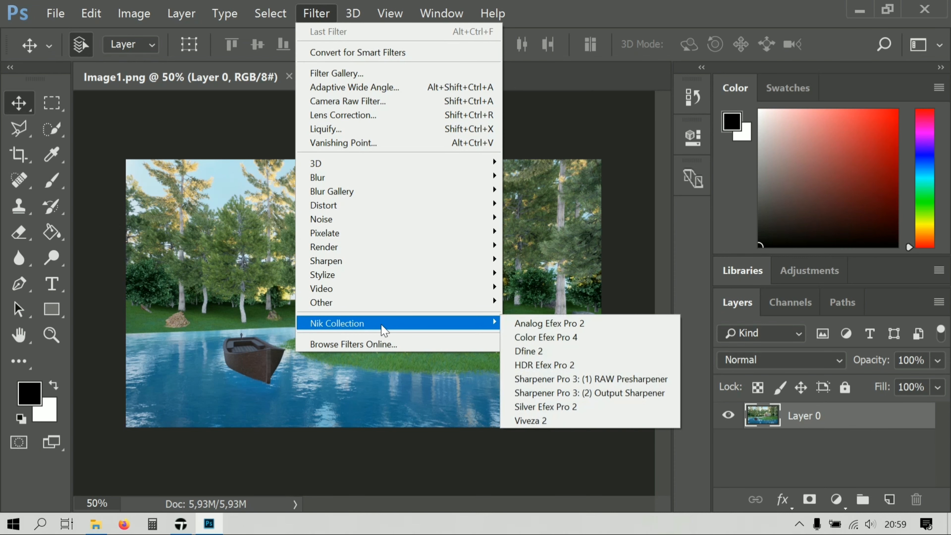
left_click(545, 336)
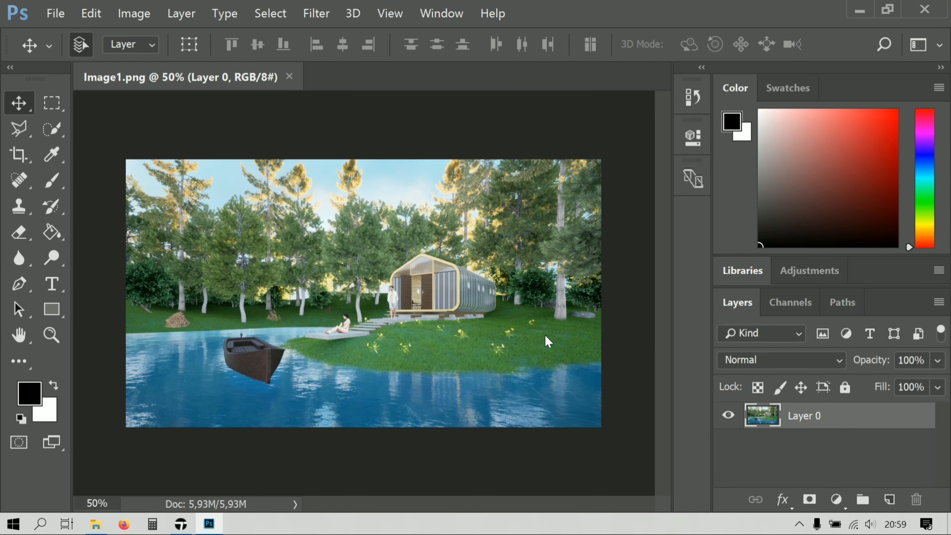